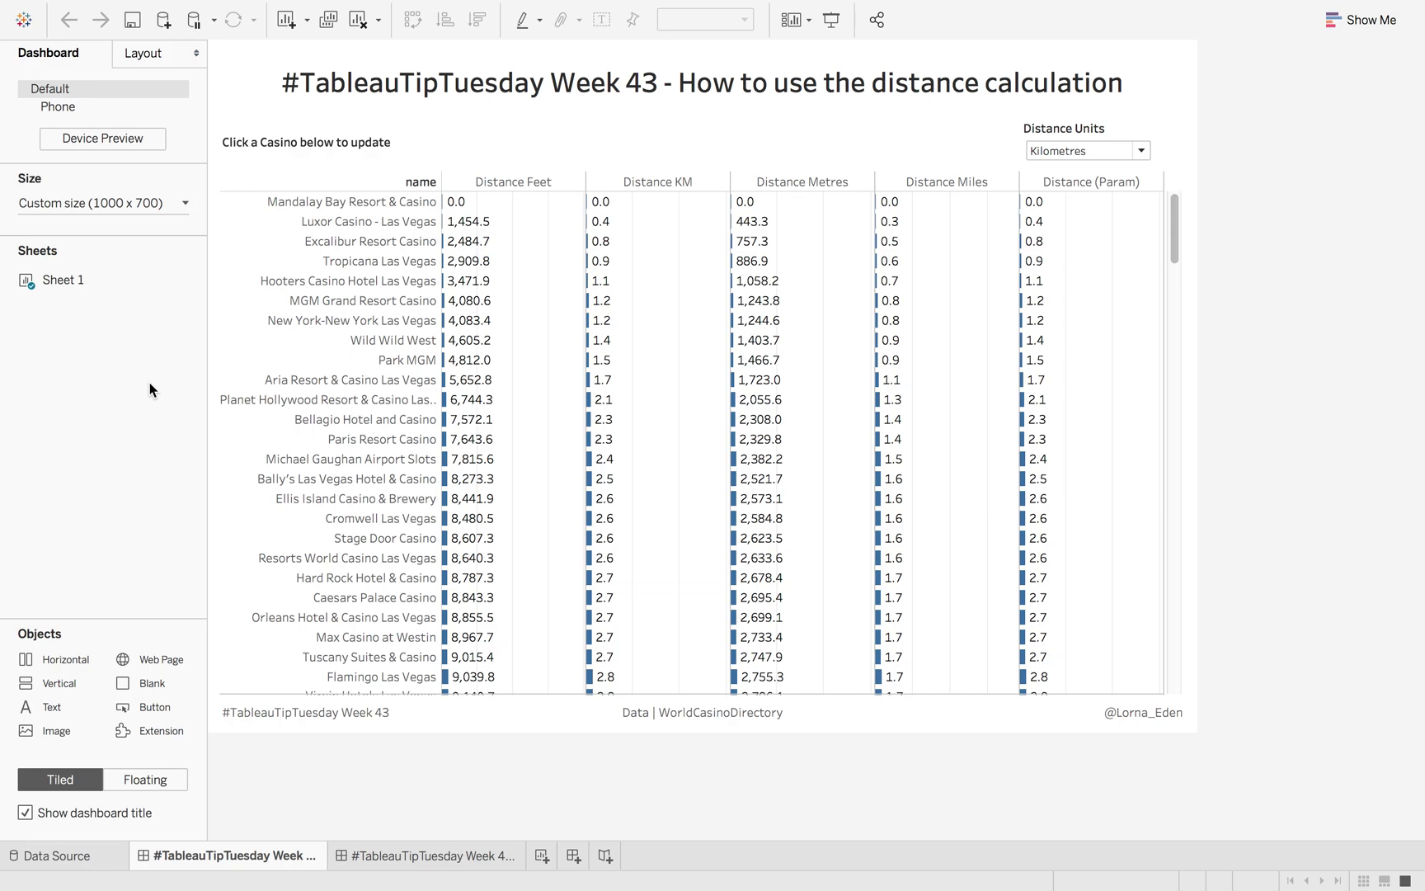
In the finished workbook, keep kilometres and preview distances from MGM Grand and Mandalay Bay.
left_click(1099, 152)
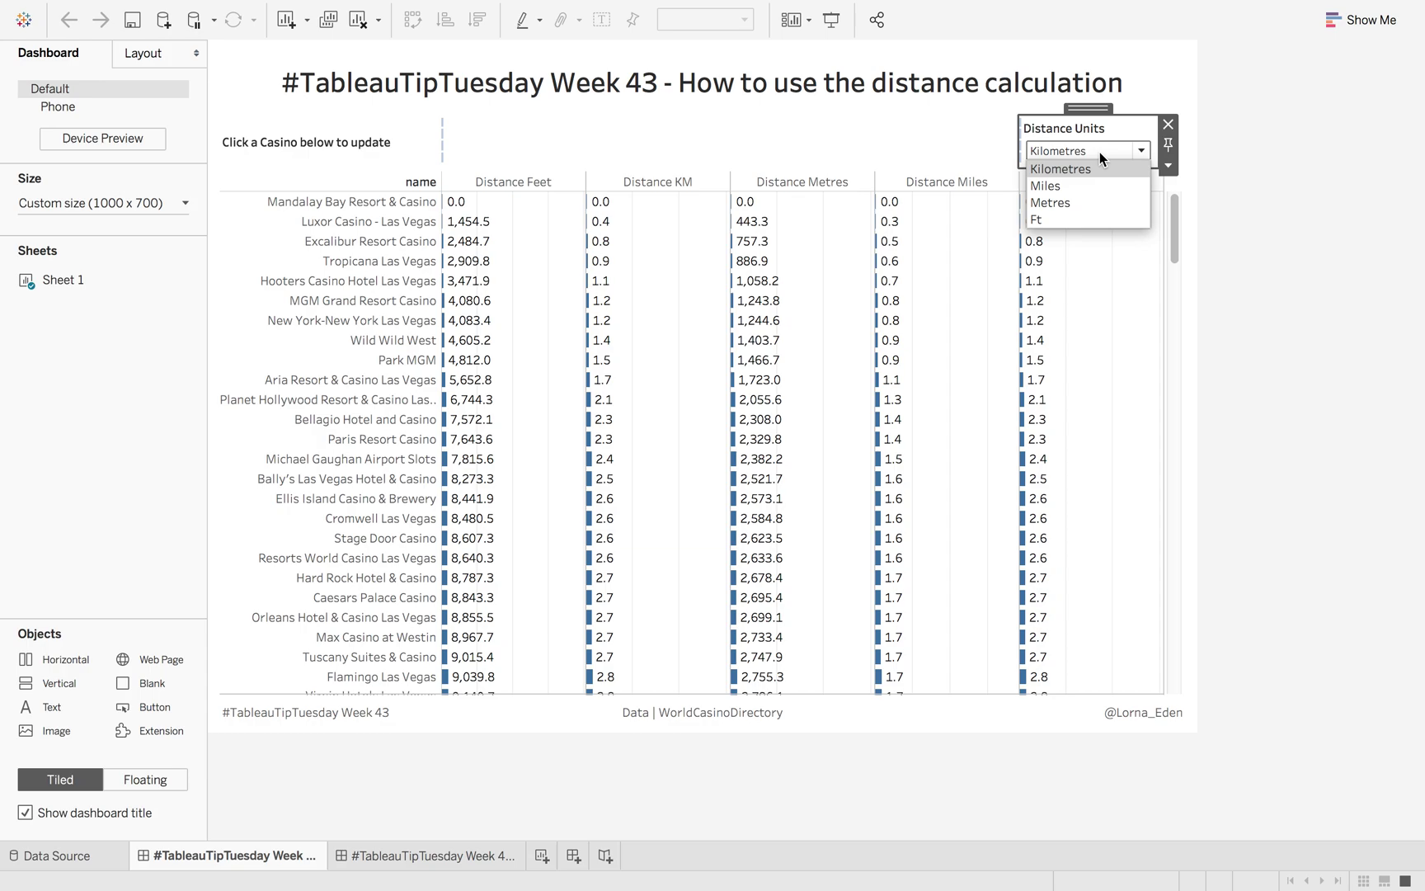
left_click(1099, 152)
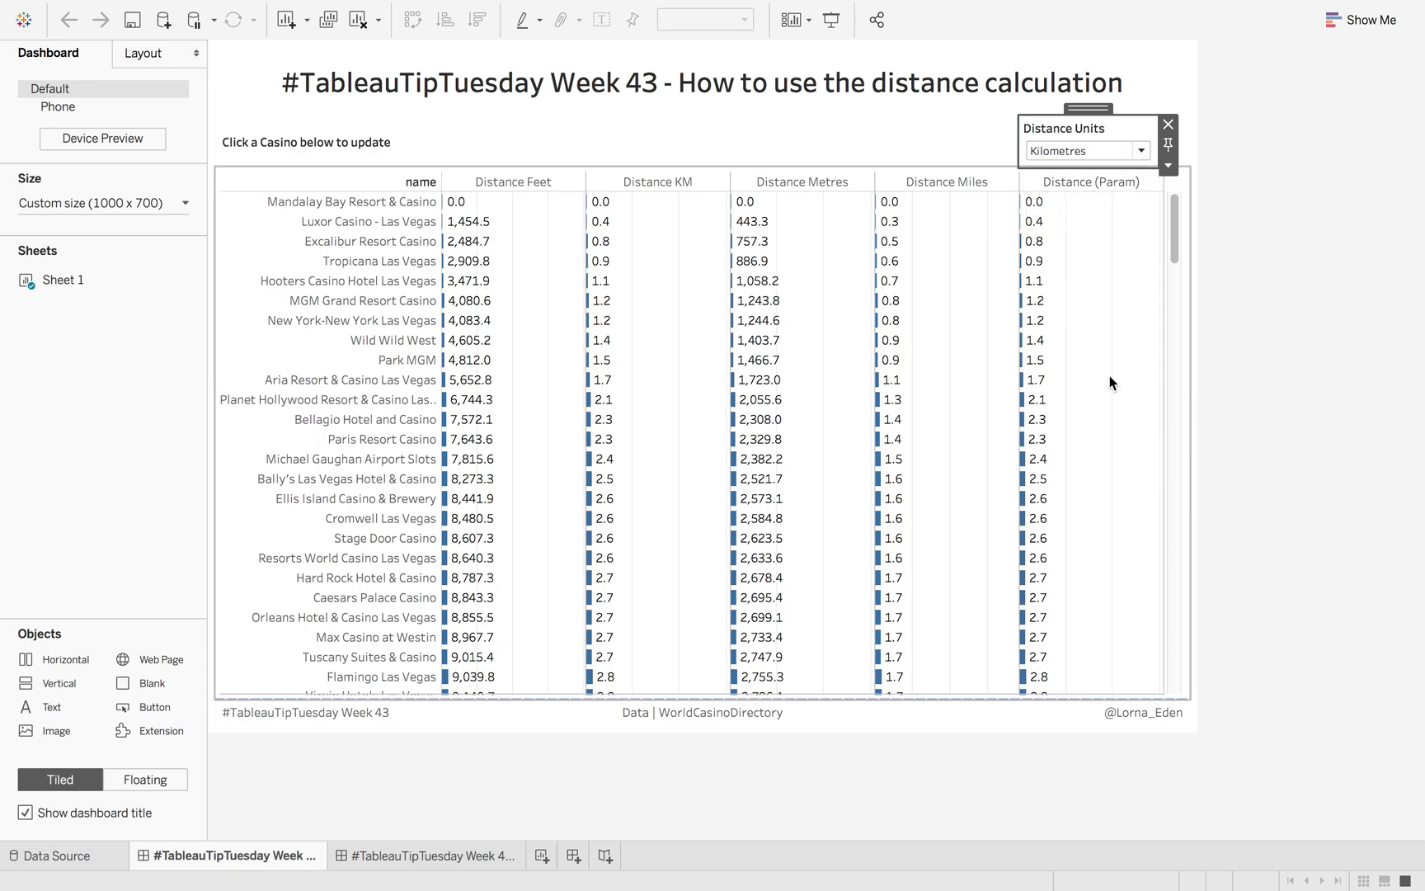
left_click(345, 300)
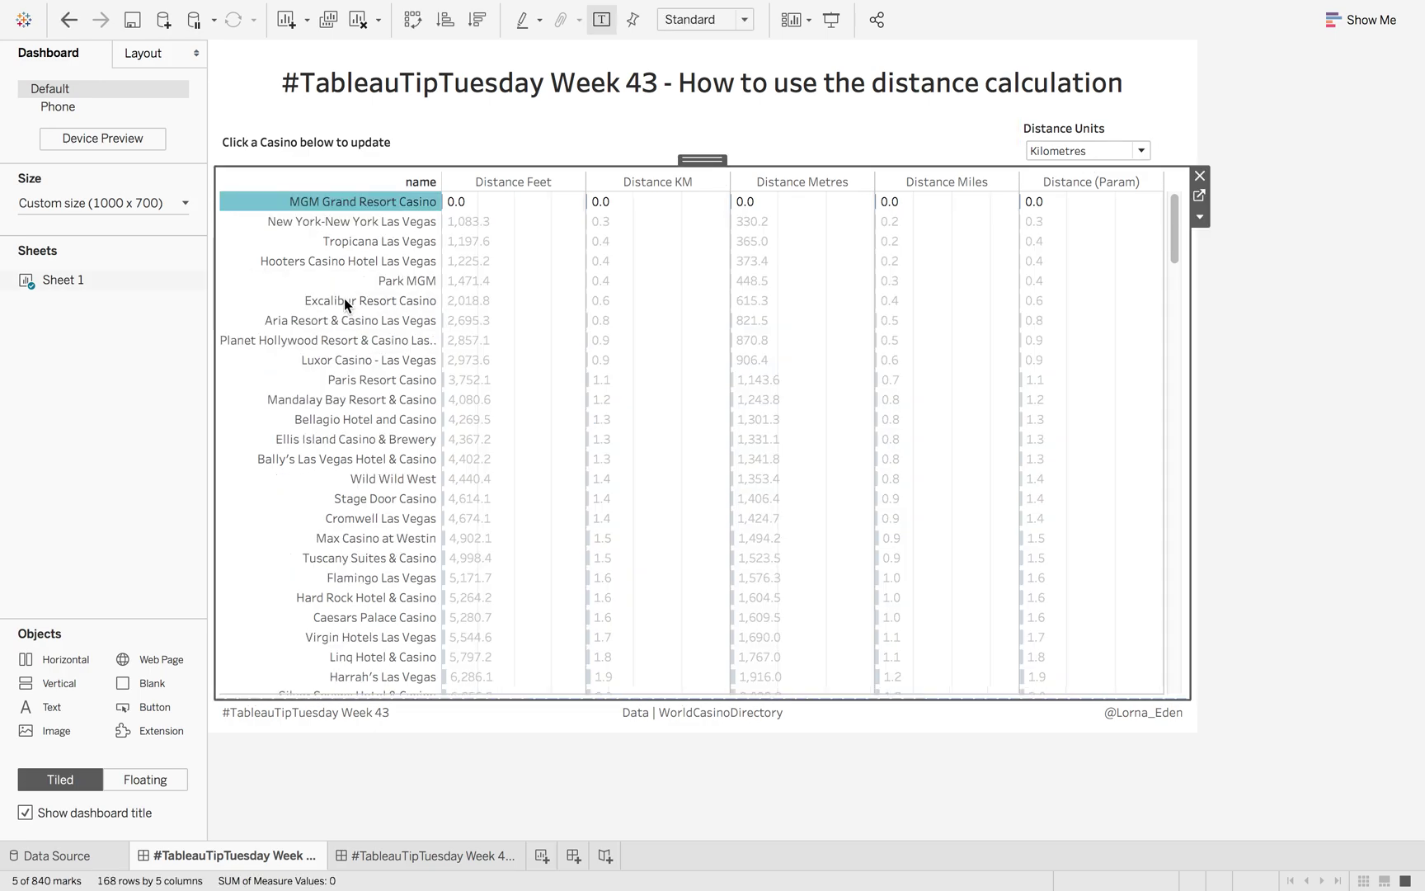
left_click(370, 202)
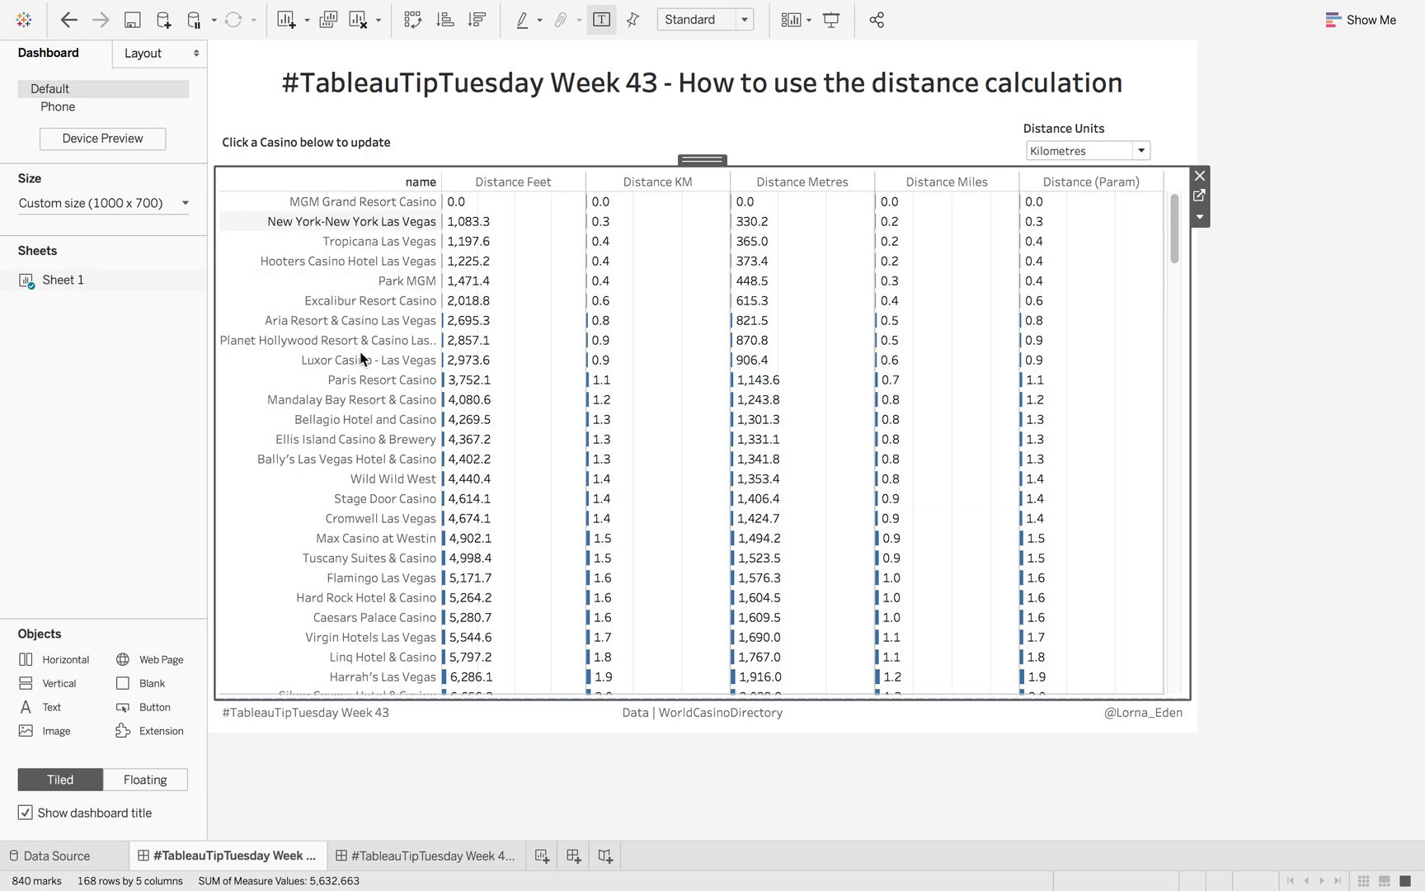
left_click(371, 399)
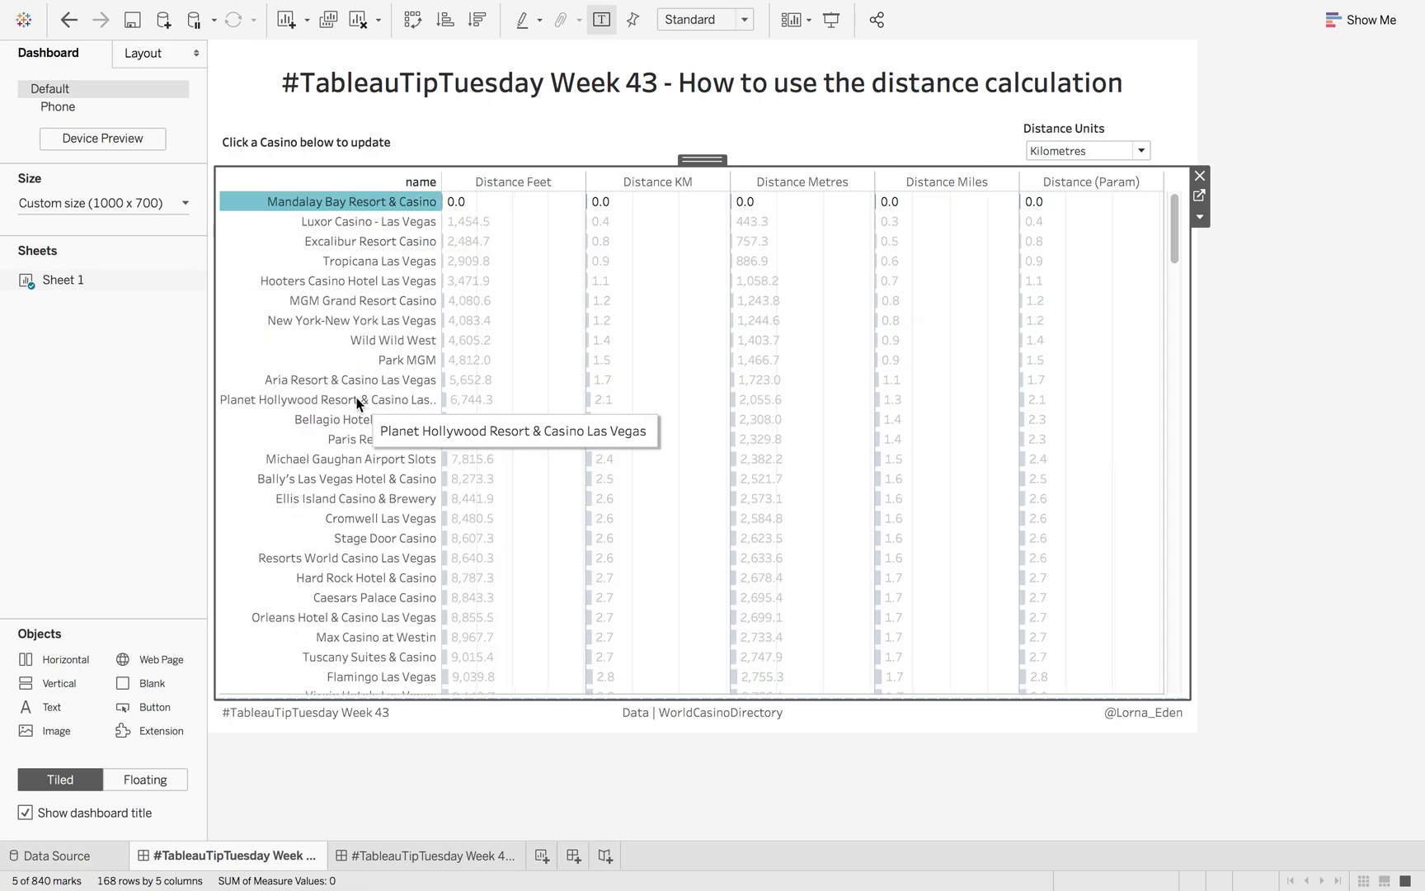
left_click(401, 203)
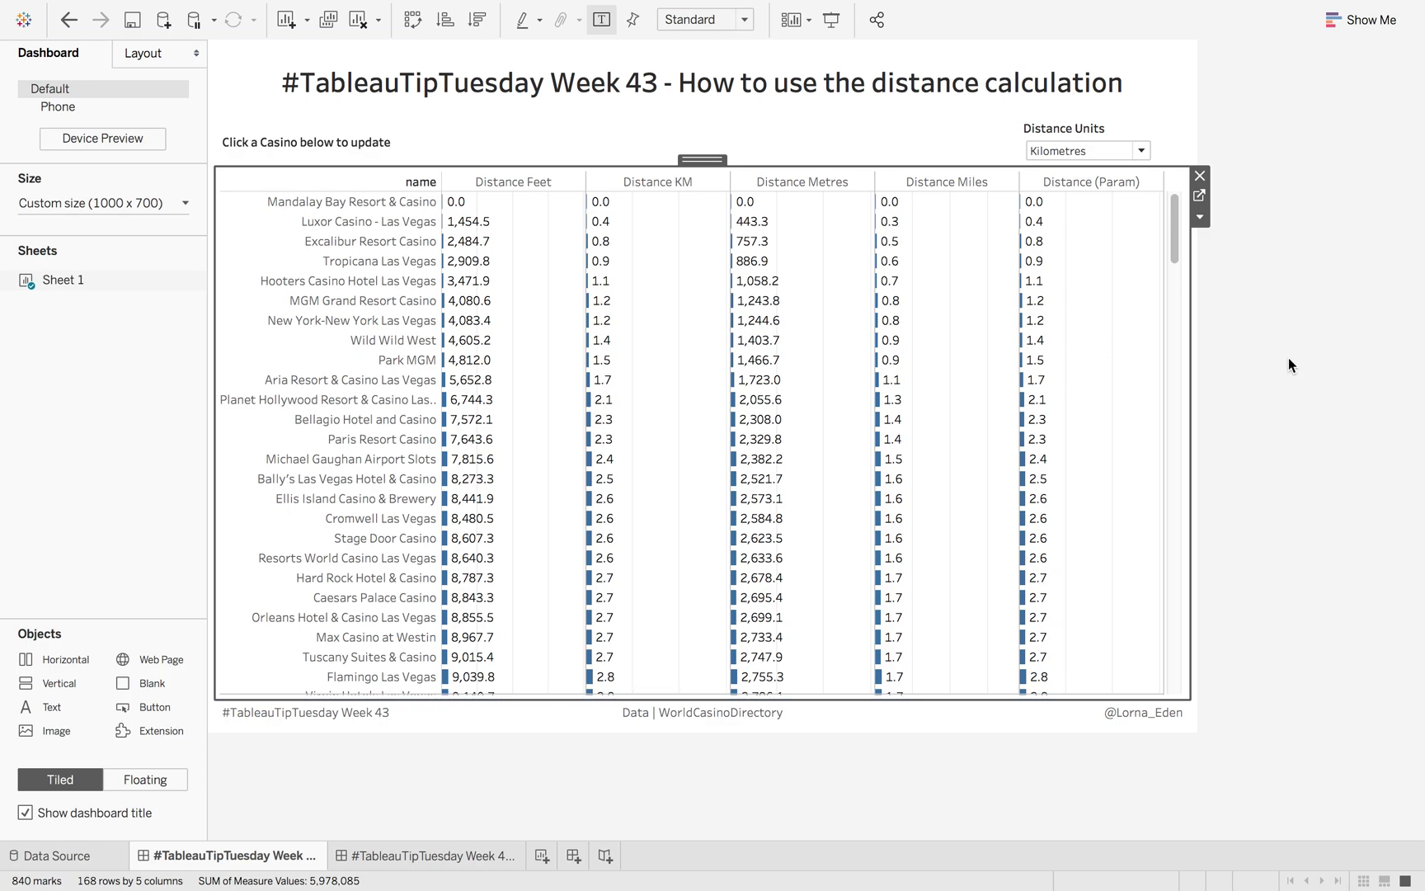
Switch to the workbook with the empty Sheet 1 and list casino names as rows.
key("ctrl+Right")
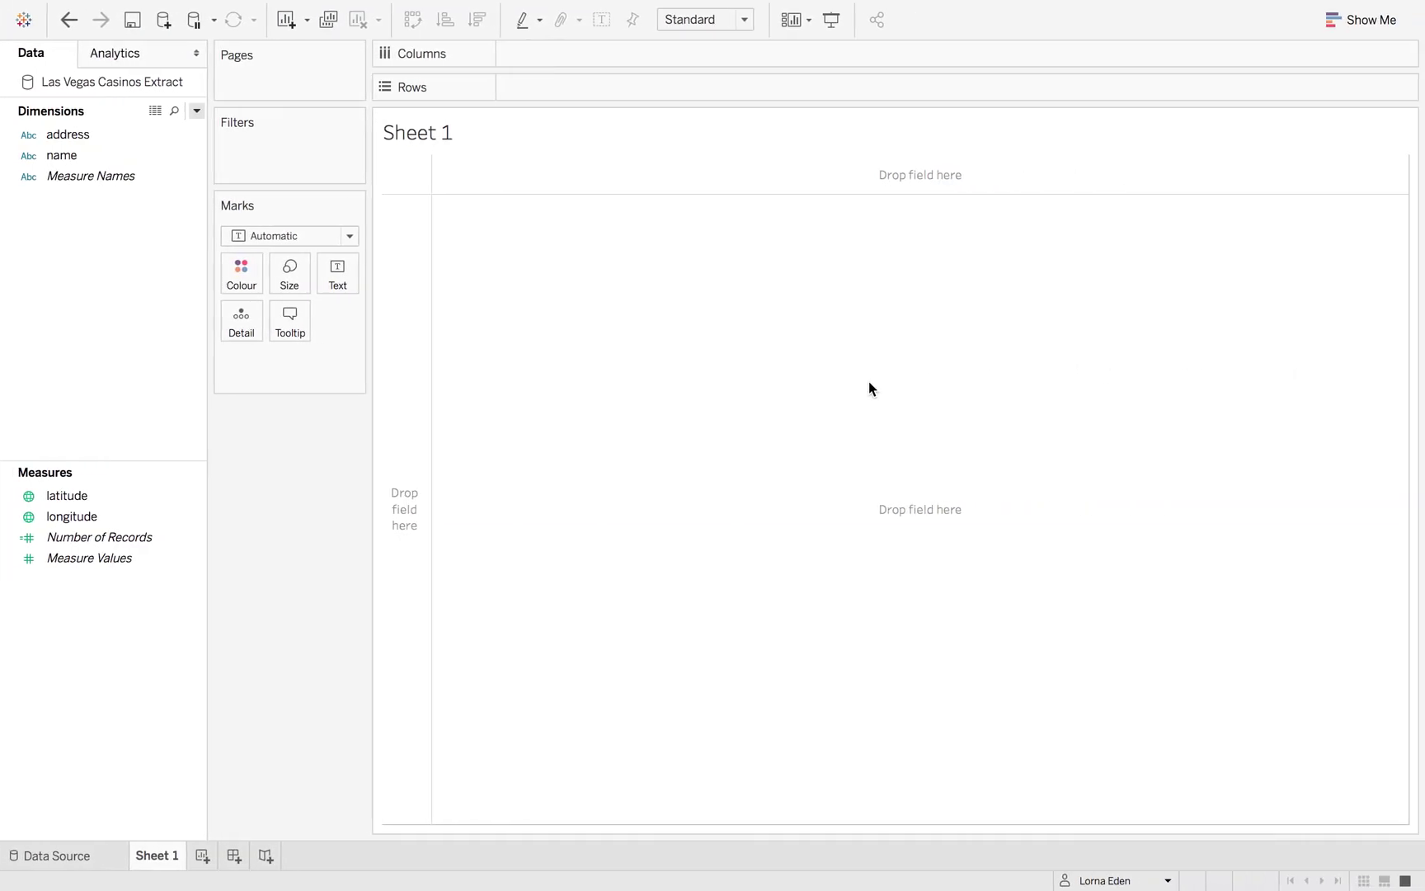
left_click(97, 154)
left_click_drag(83, 155, 402, 280)
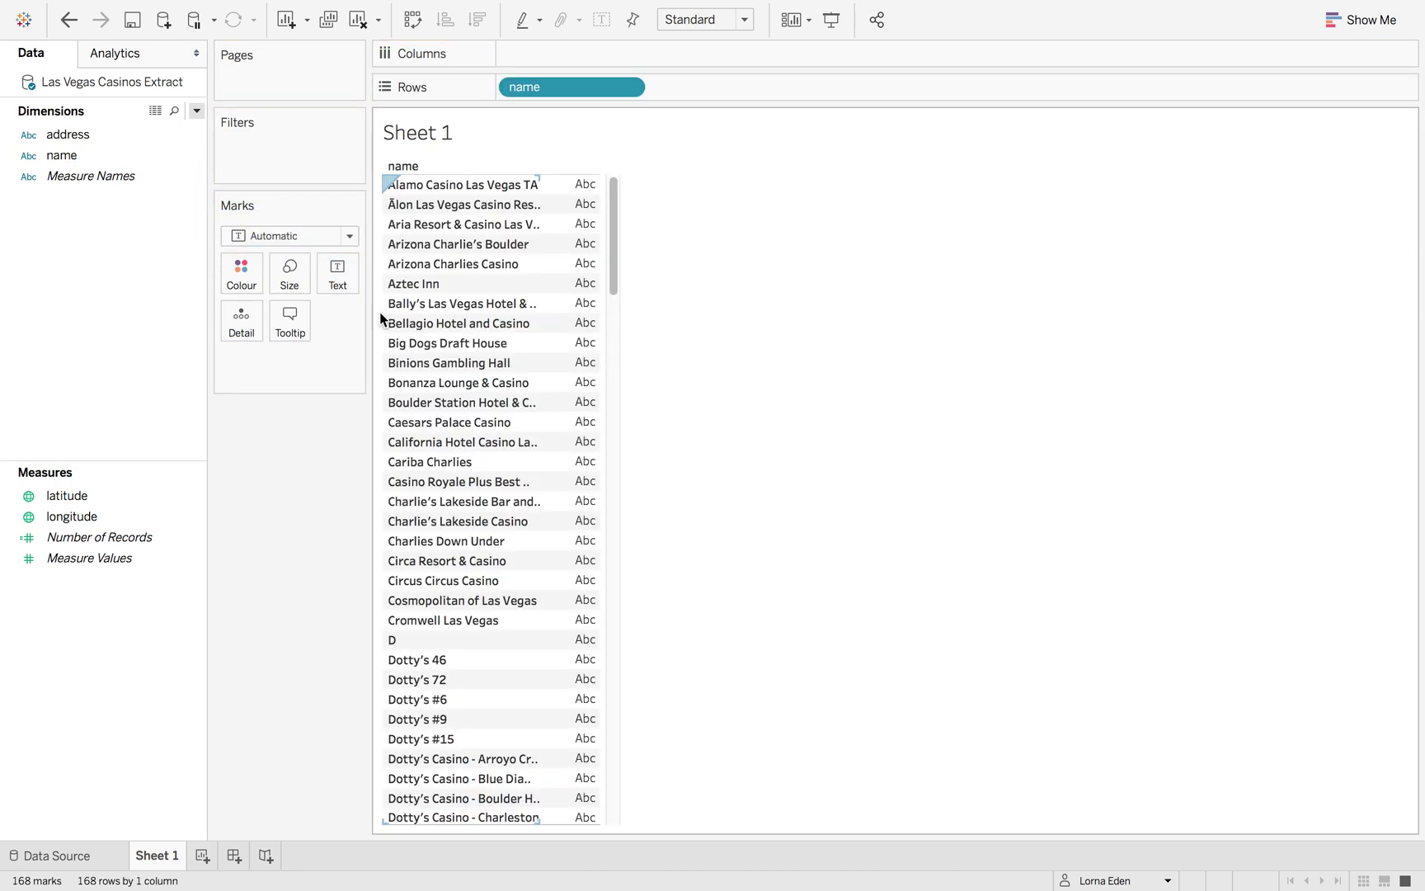
Create a String parameter named Casino and show its control beside the view.
left_click(196, 112)
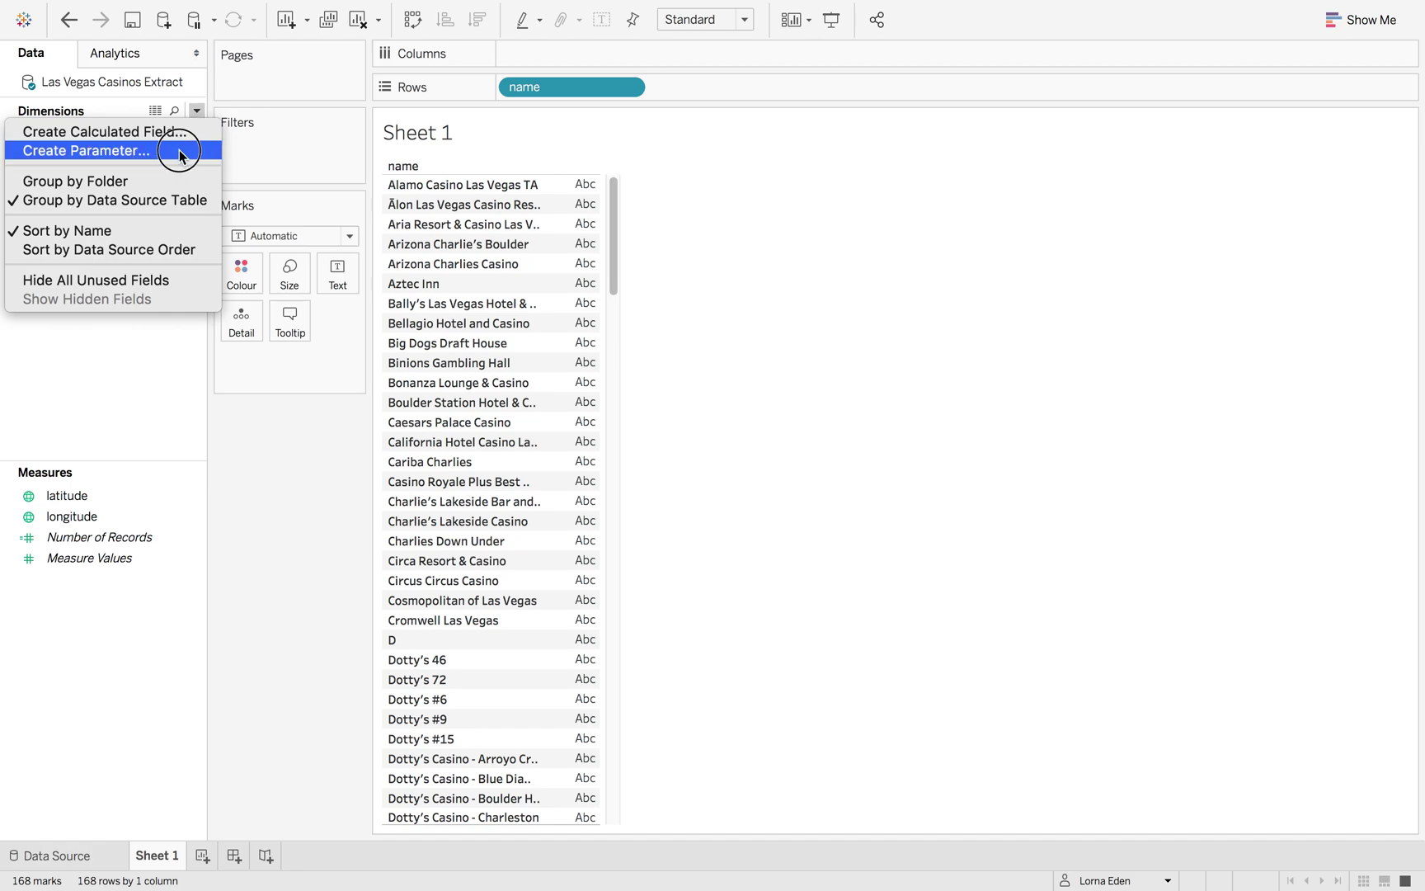
left_click(178, 147)
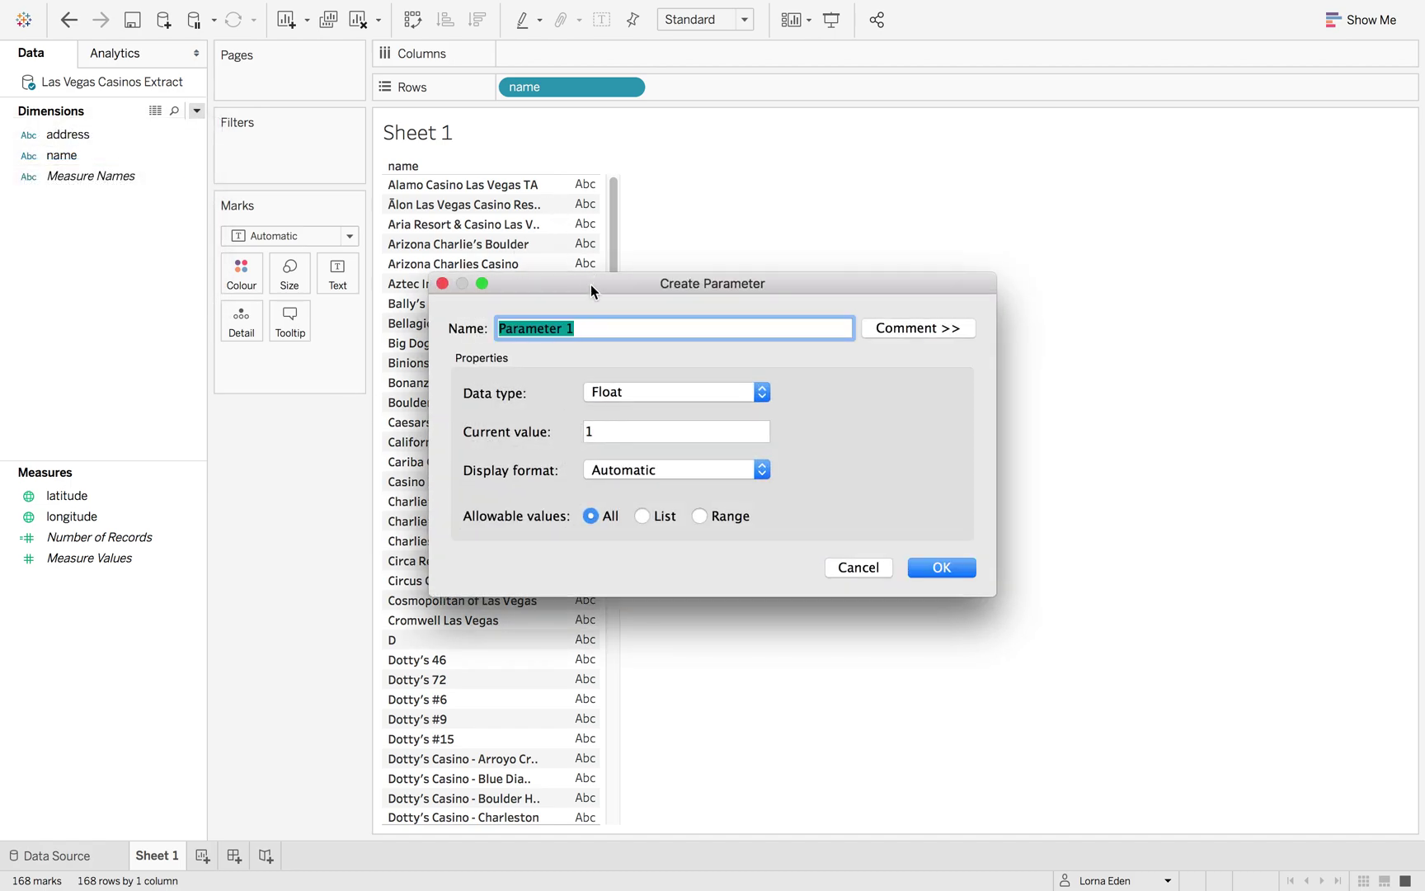
left_click_drag(590, 285, 909, 274)
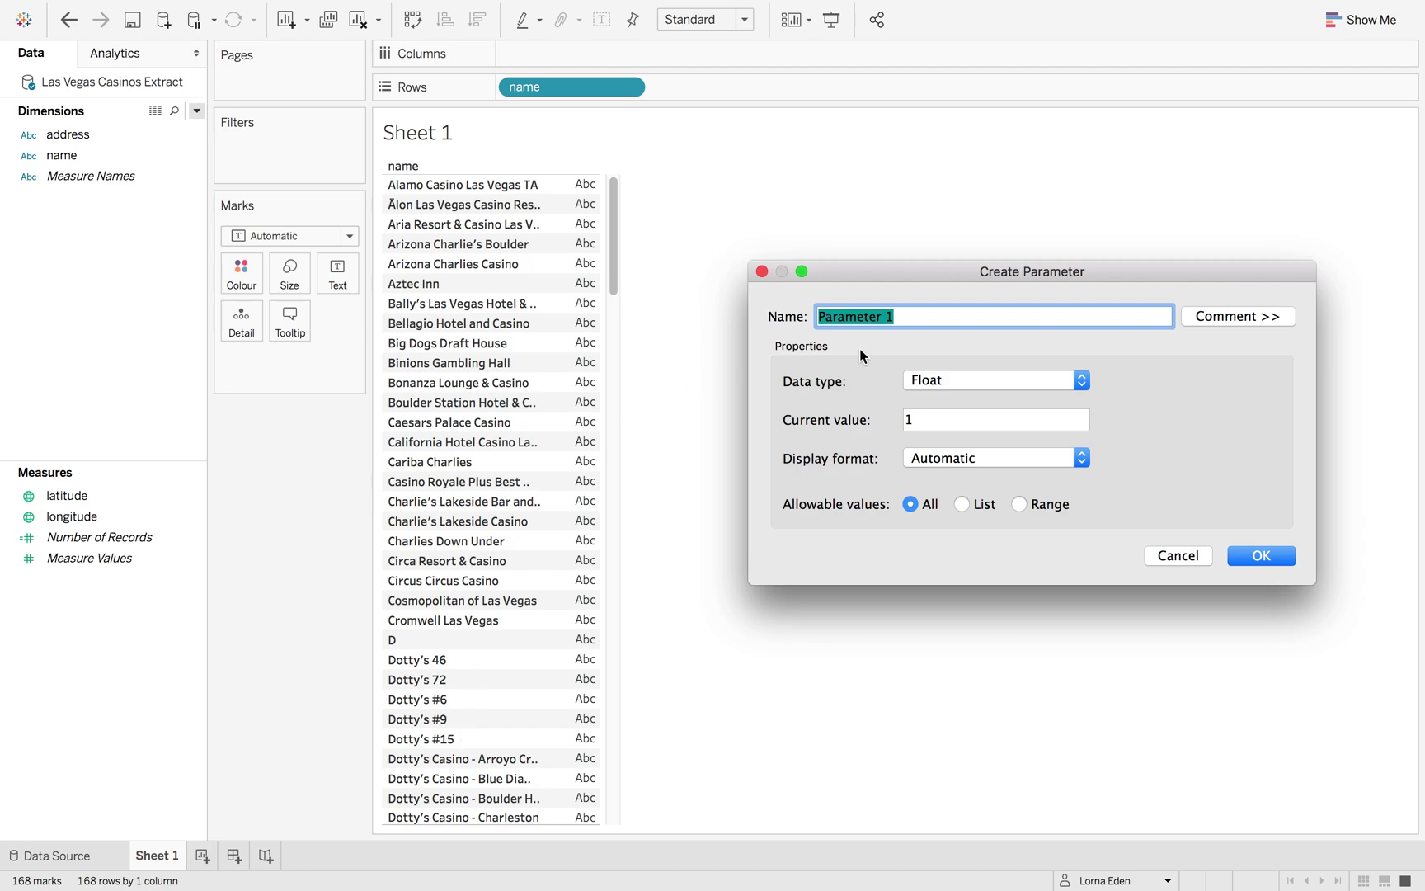
type("o")
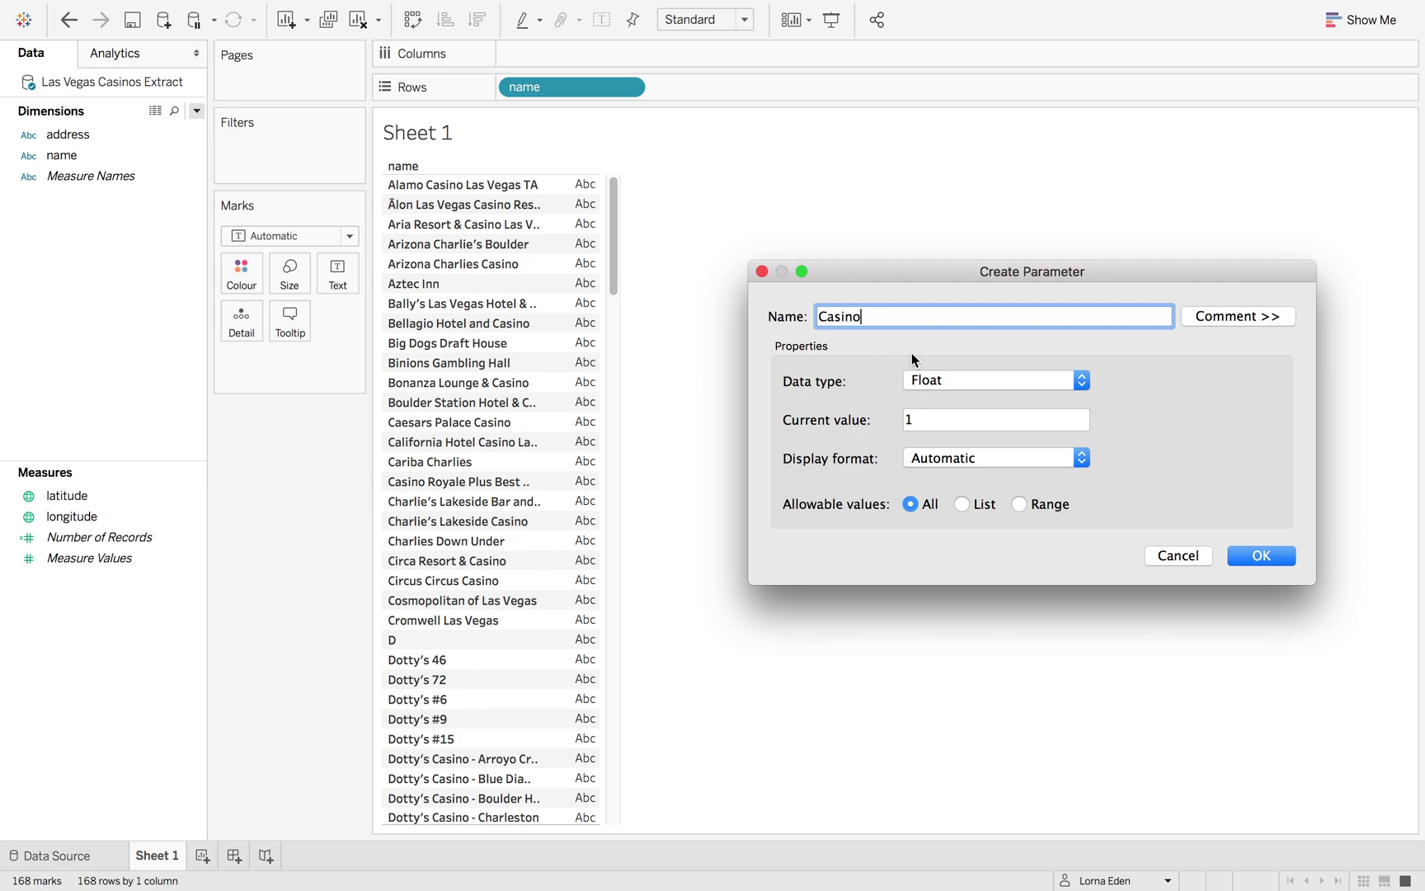
left_click(992, 379)
left_click(984, 413)
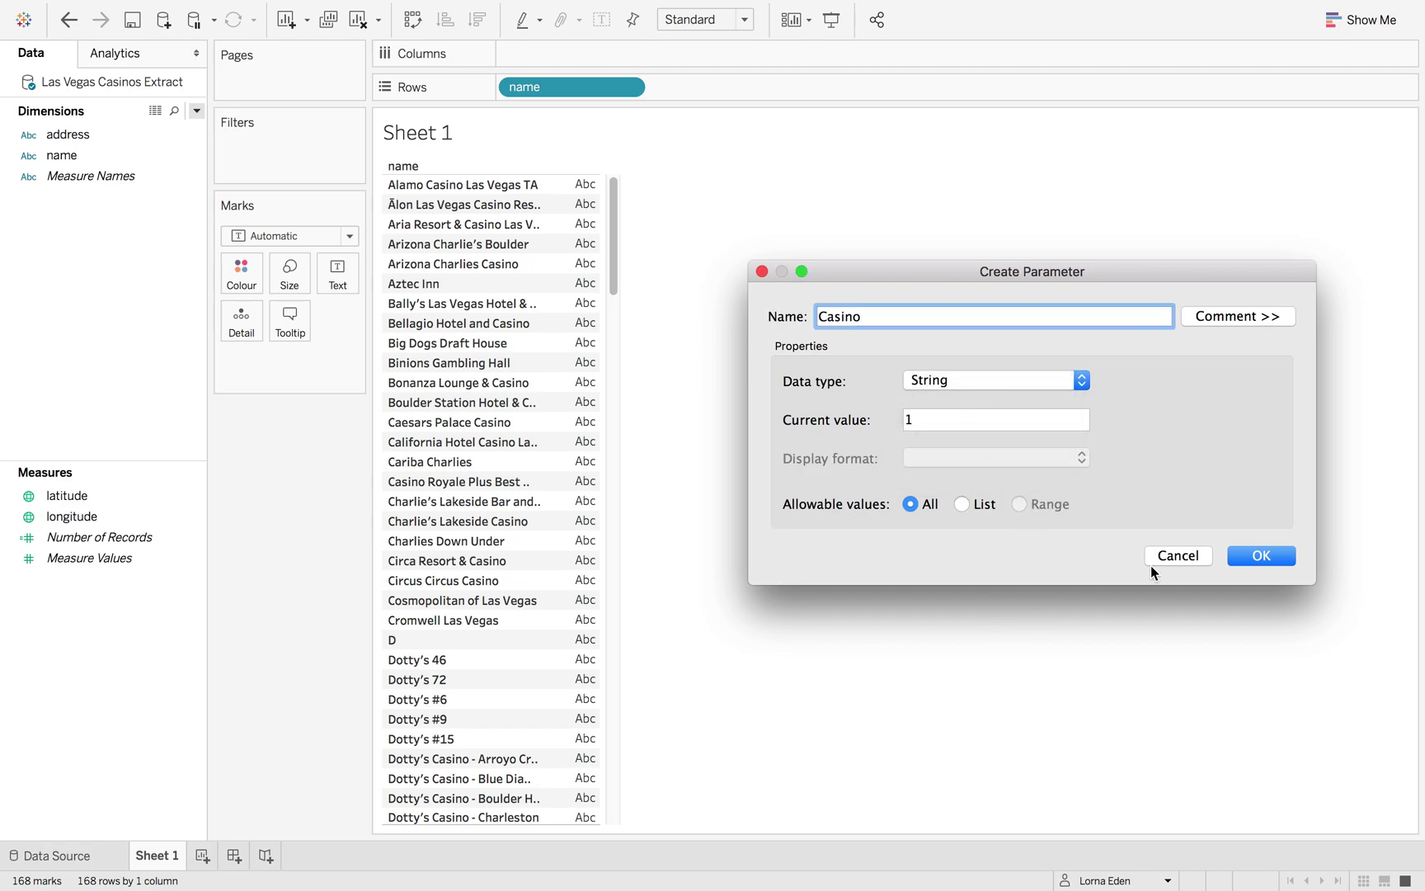
left_click(1248, 558)
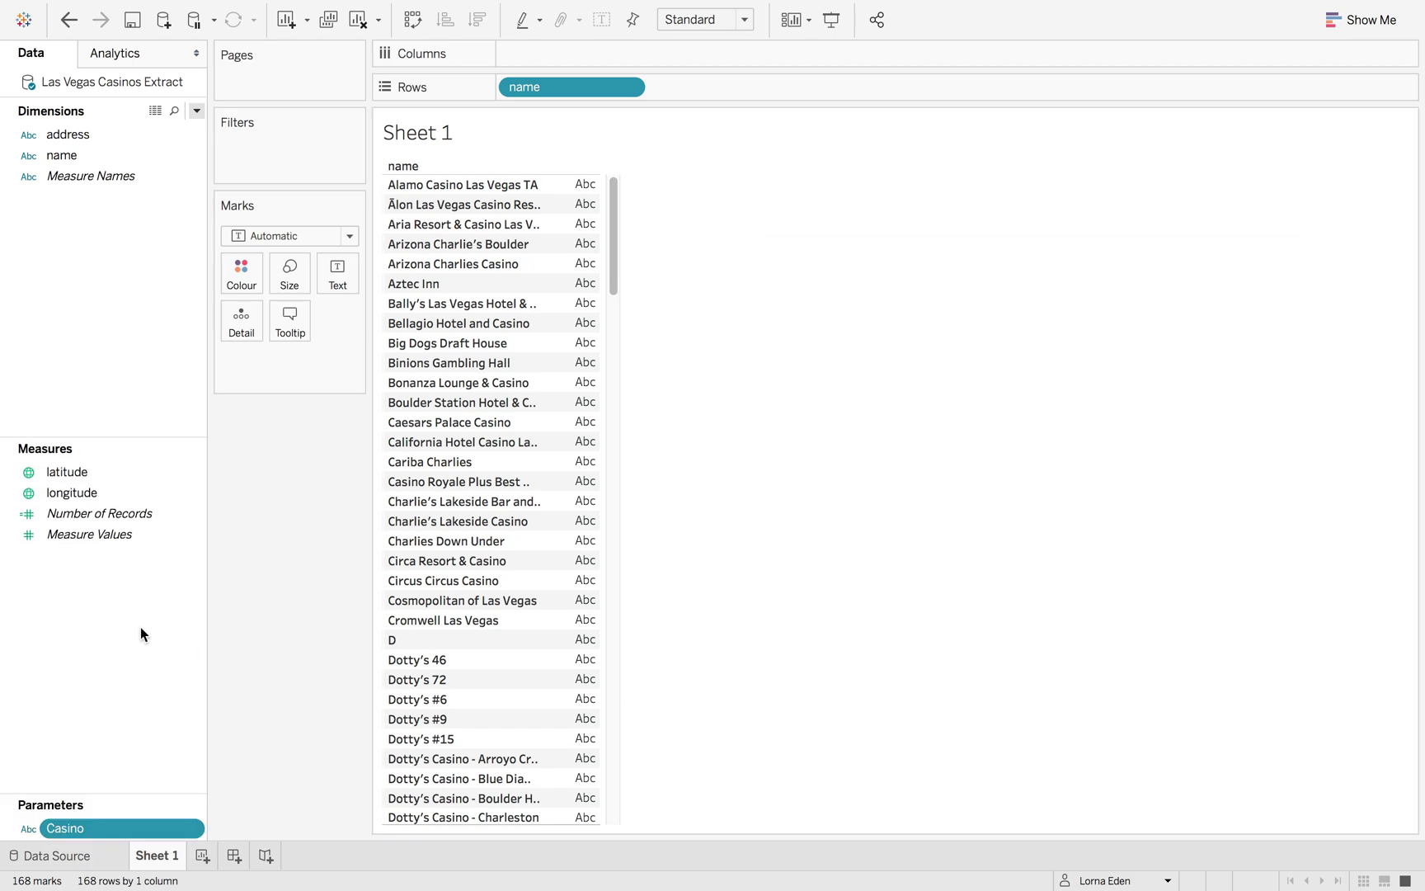
right_click(115, 828)
left_click(245, 523)
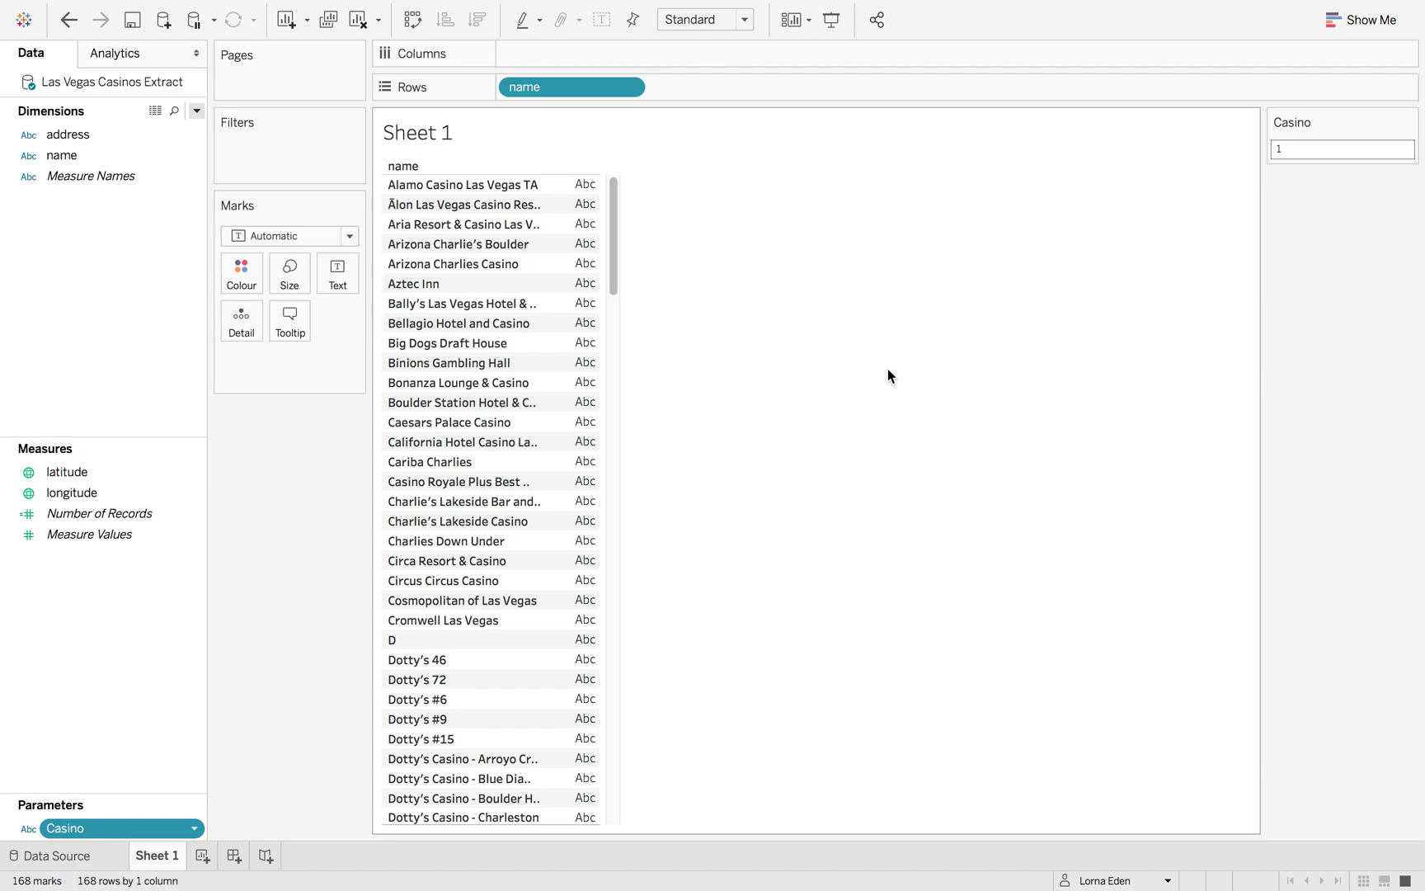
Delete the existing Casinos action from the sheet's actions list.
mouse_move(354, 4)
left_click(271, 13)
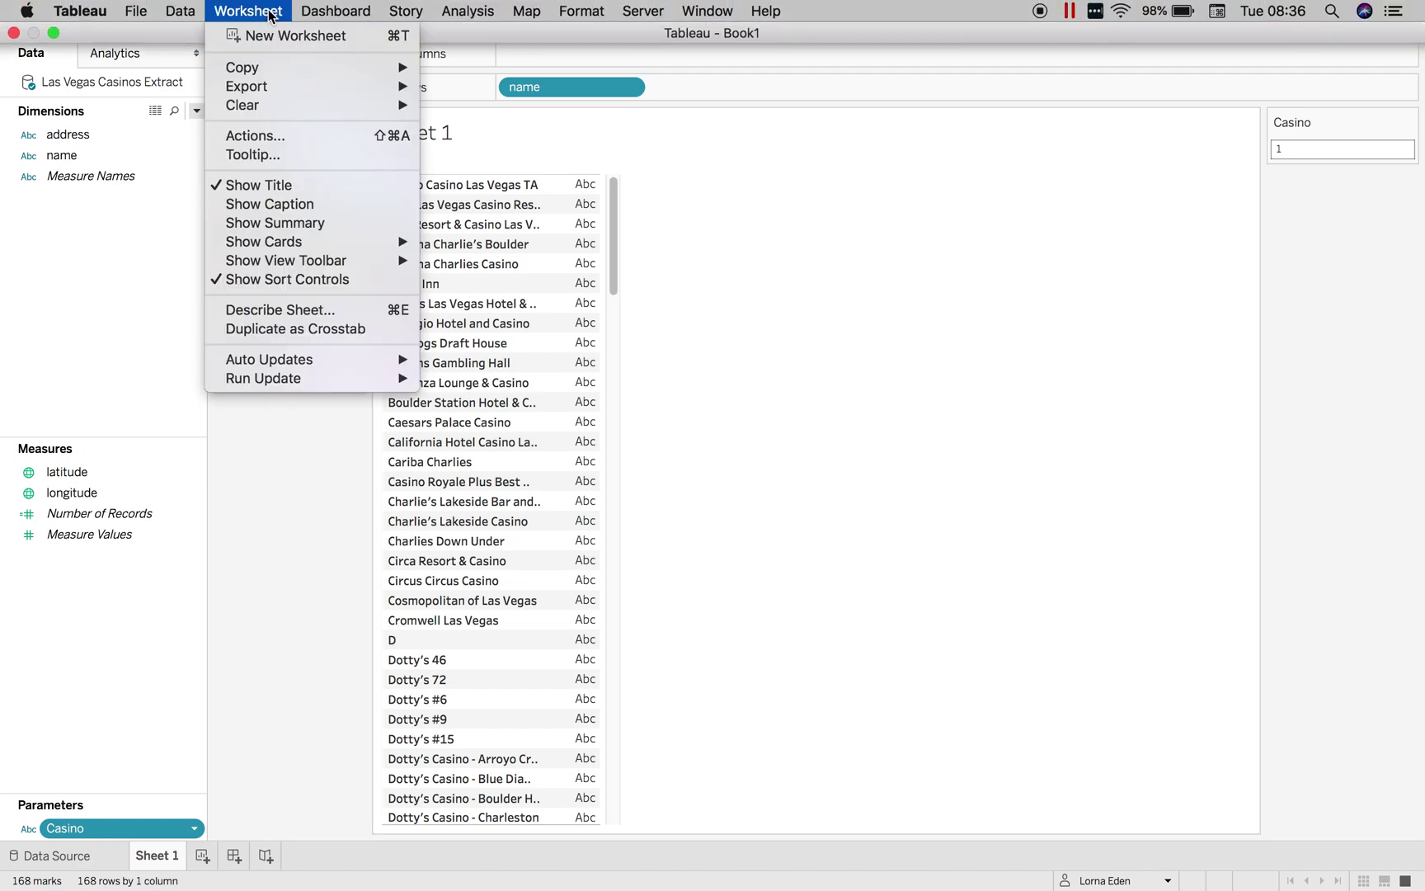
left_click(274, 139)
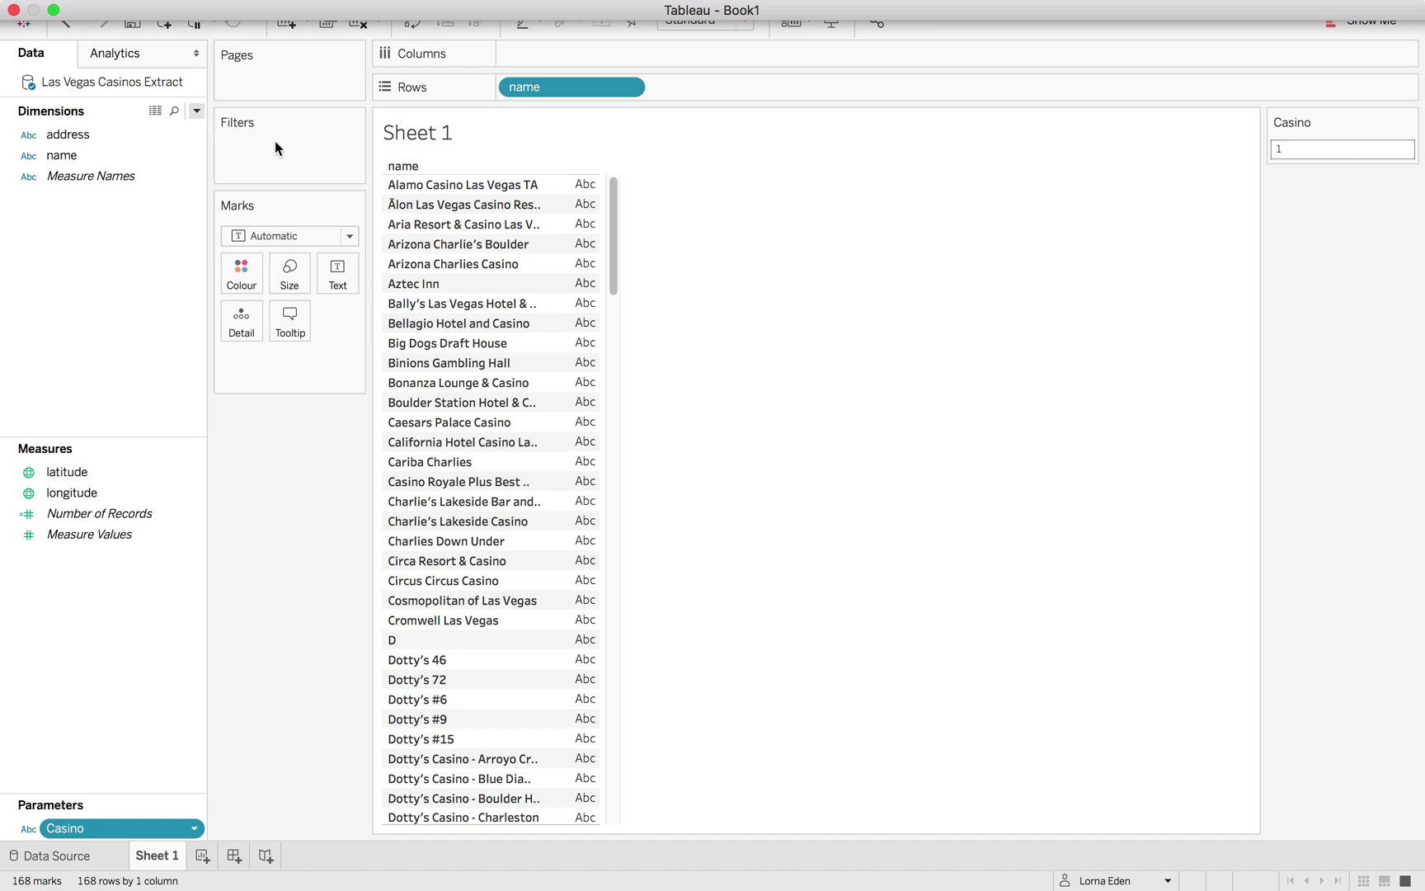
left_click(551, 384)
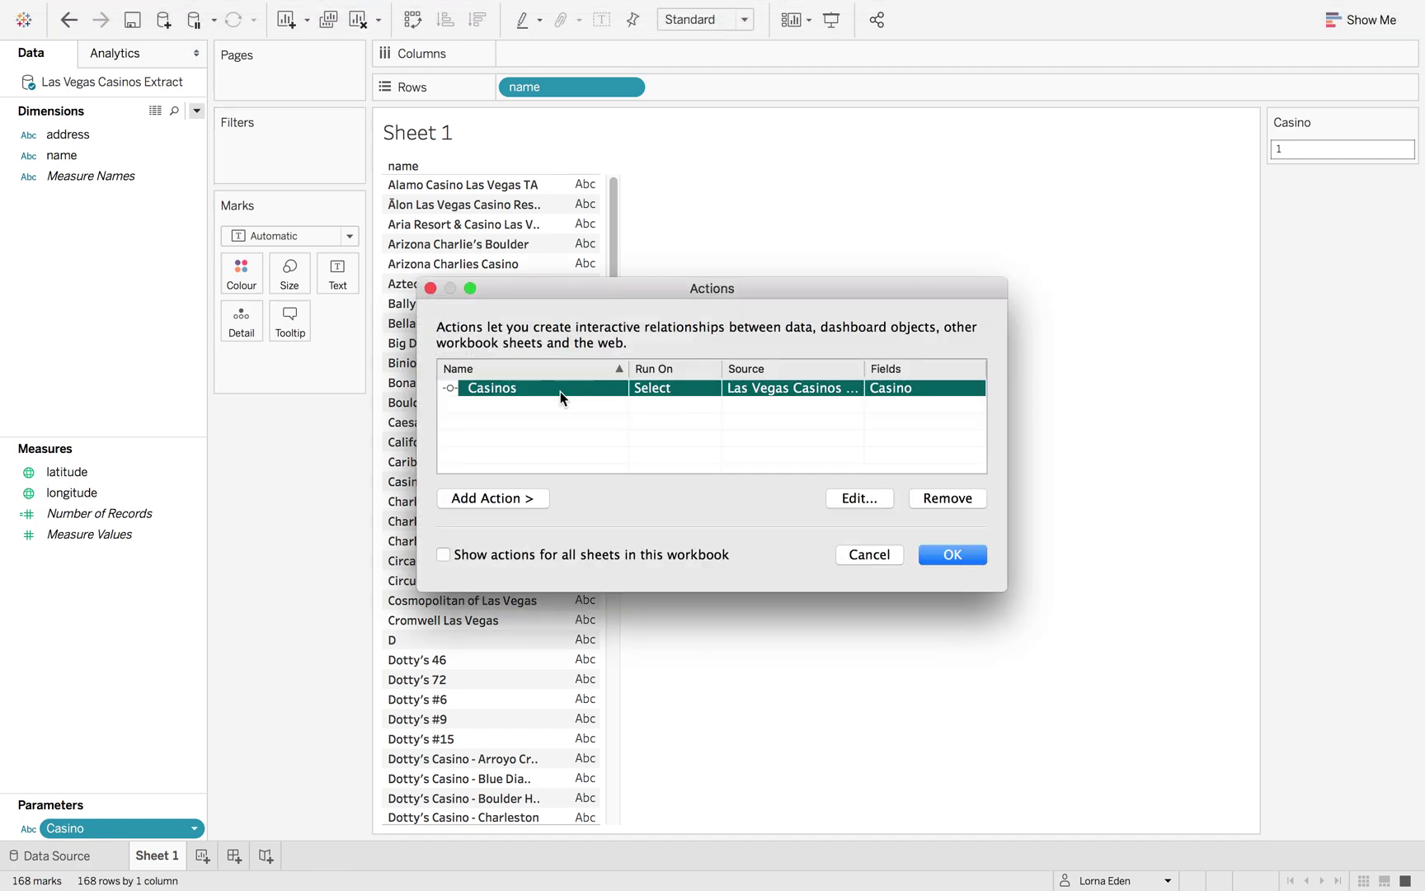
left_click(948, 498)
Add a Change Parameter action named Casino that sets the Casino parameter from name.
left_click(493, 499)
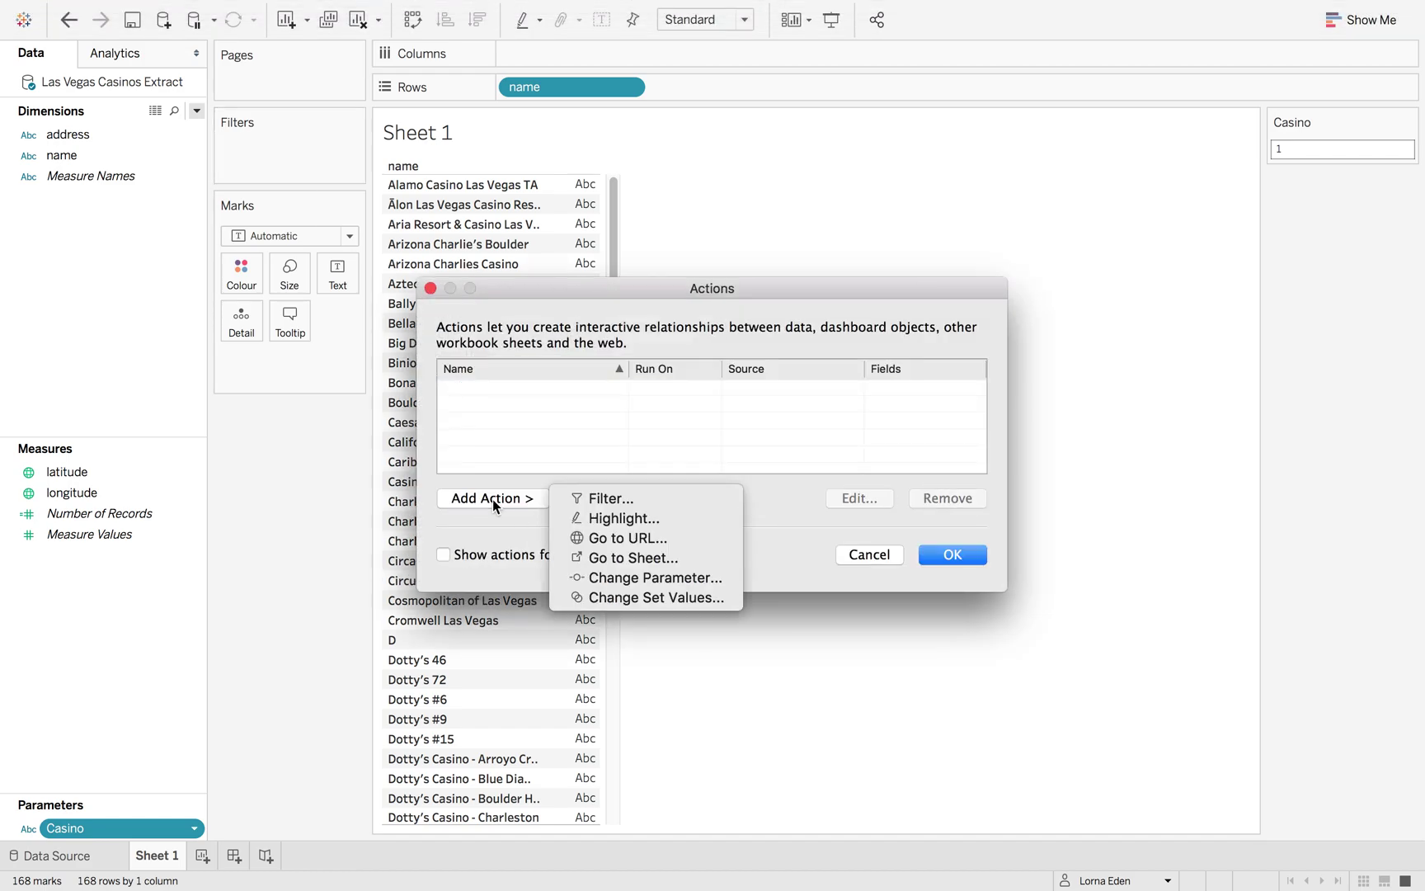
left_click(624, 577)
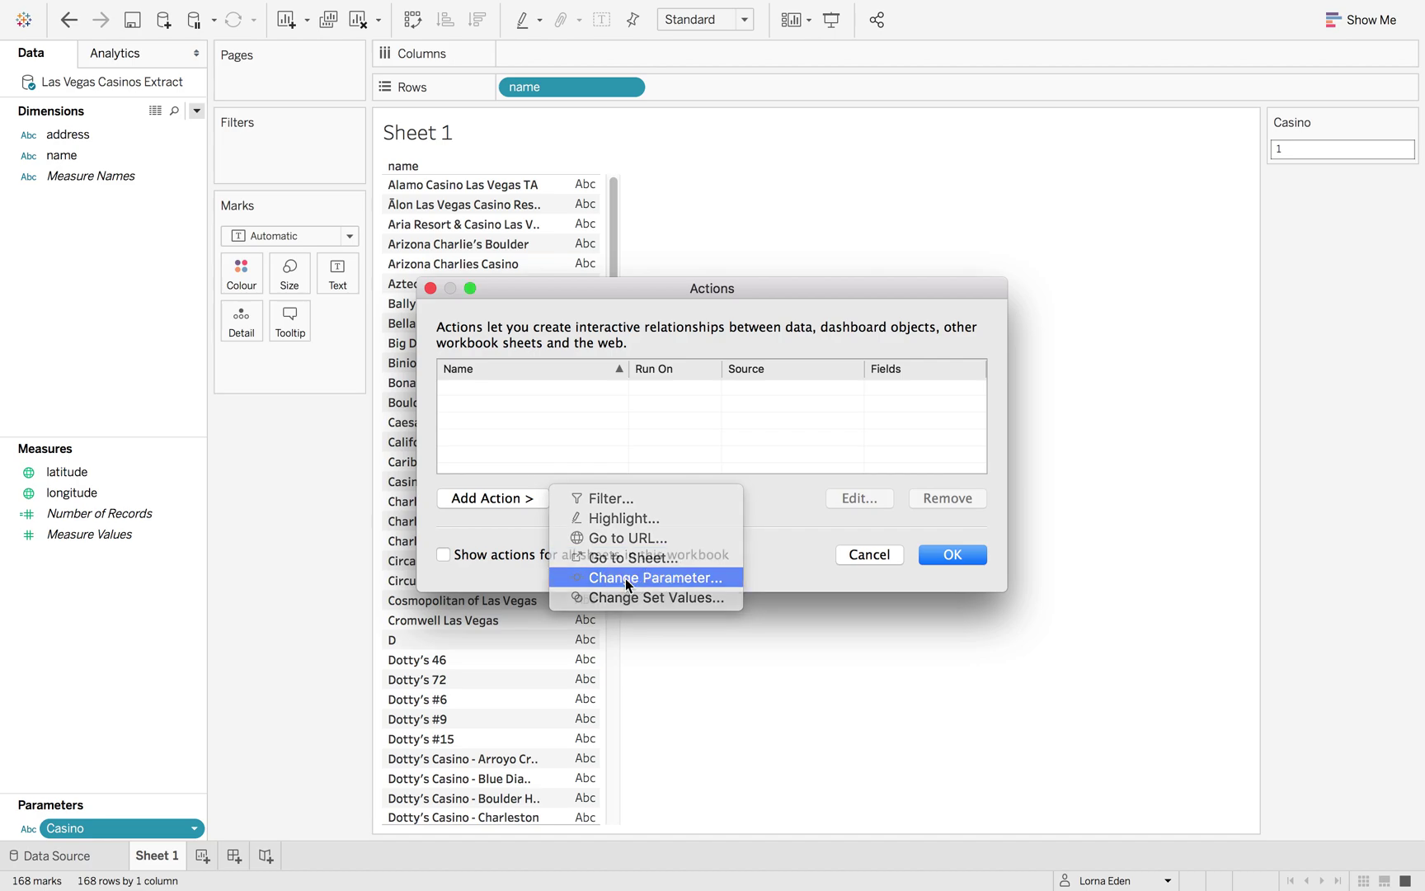
left_click(597, 289)
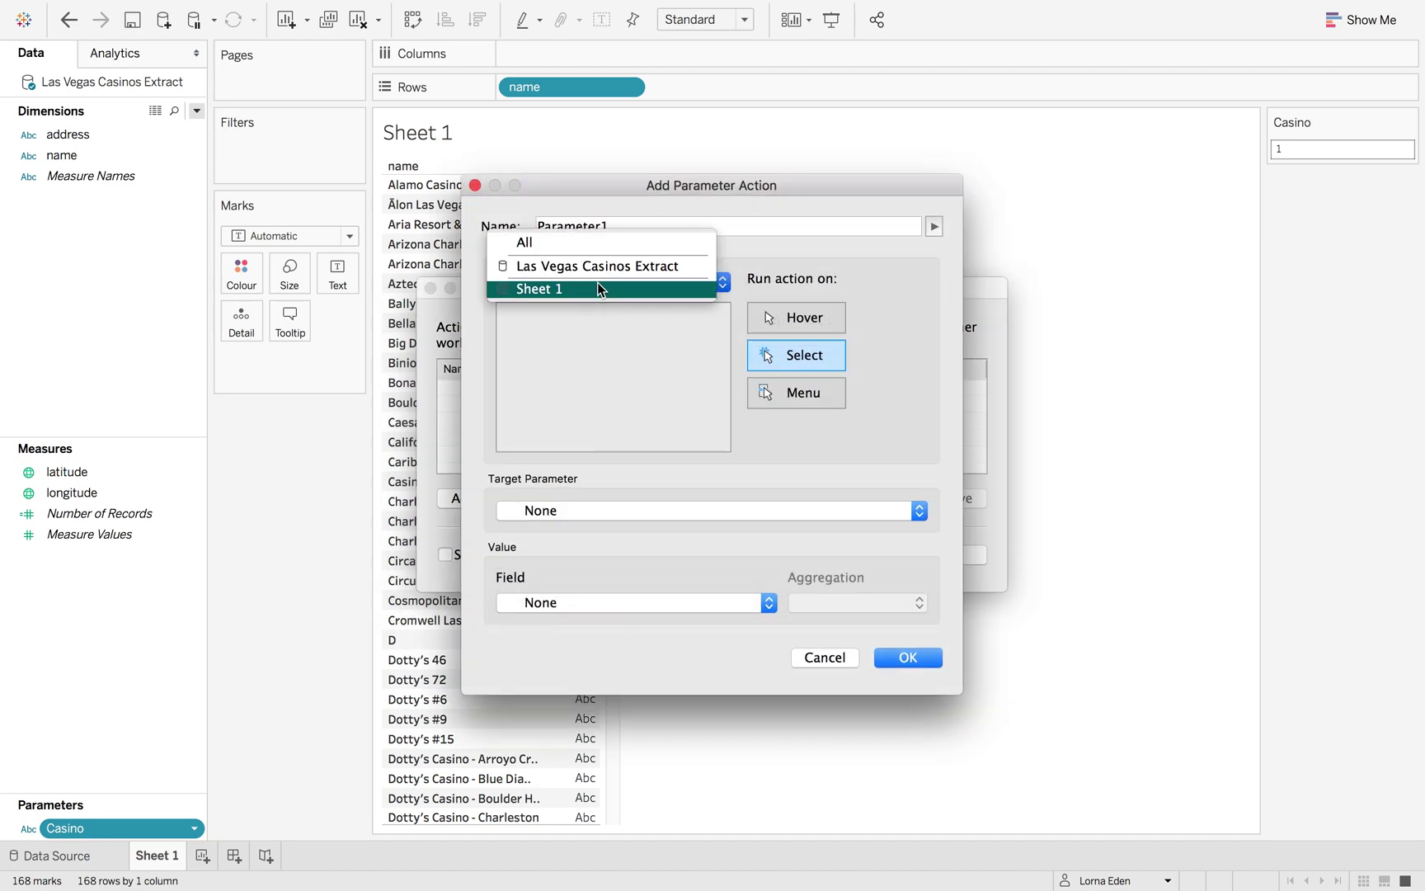
left_click(560, 272)
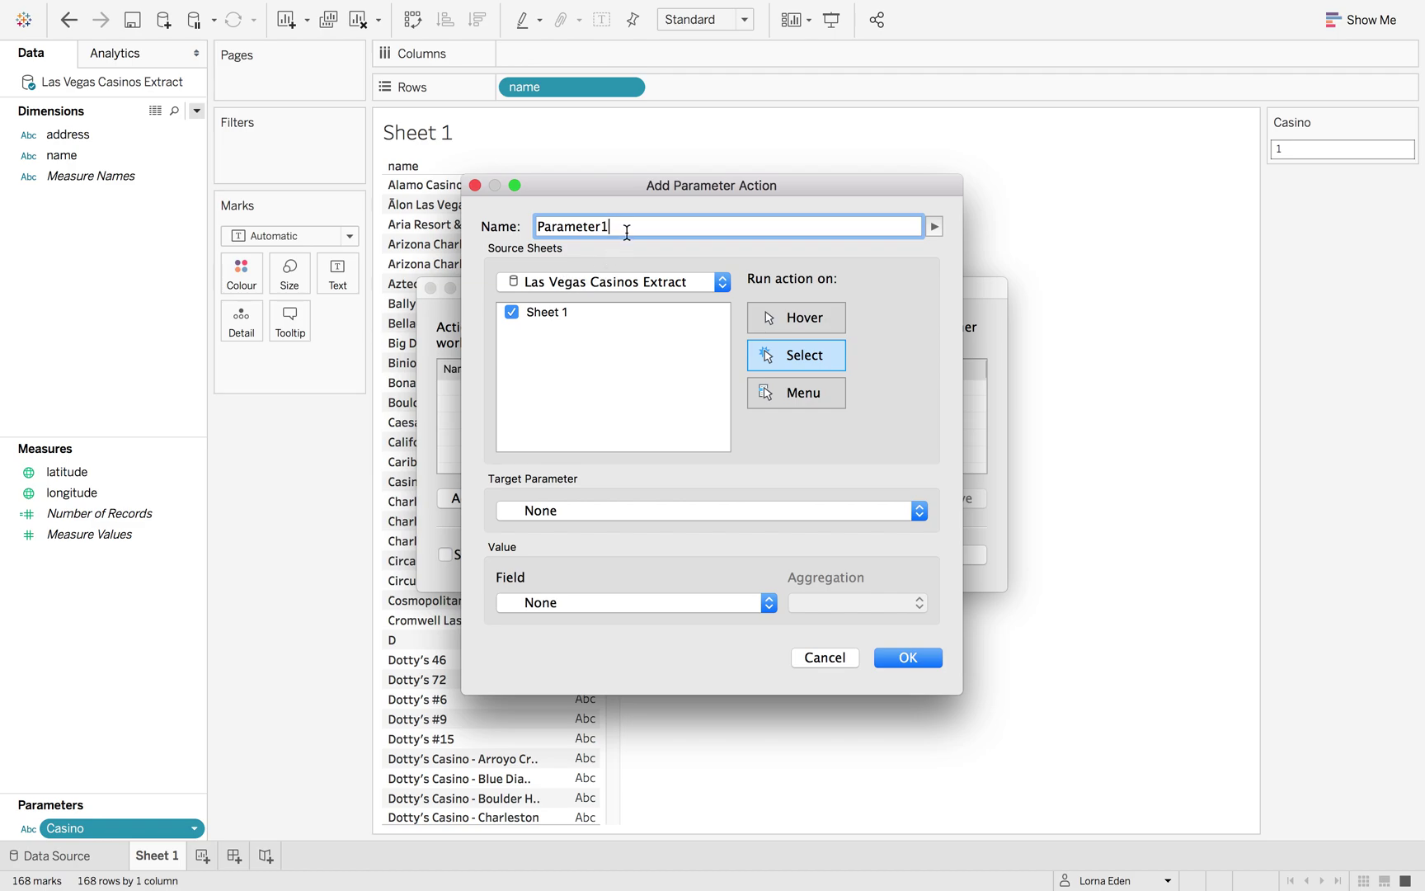
left_click_drag(626, 227, 488, 245)
type("Casino")
left_click(577, 511)
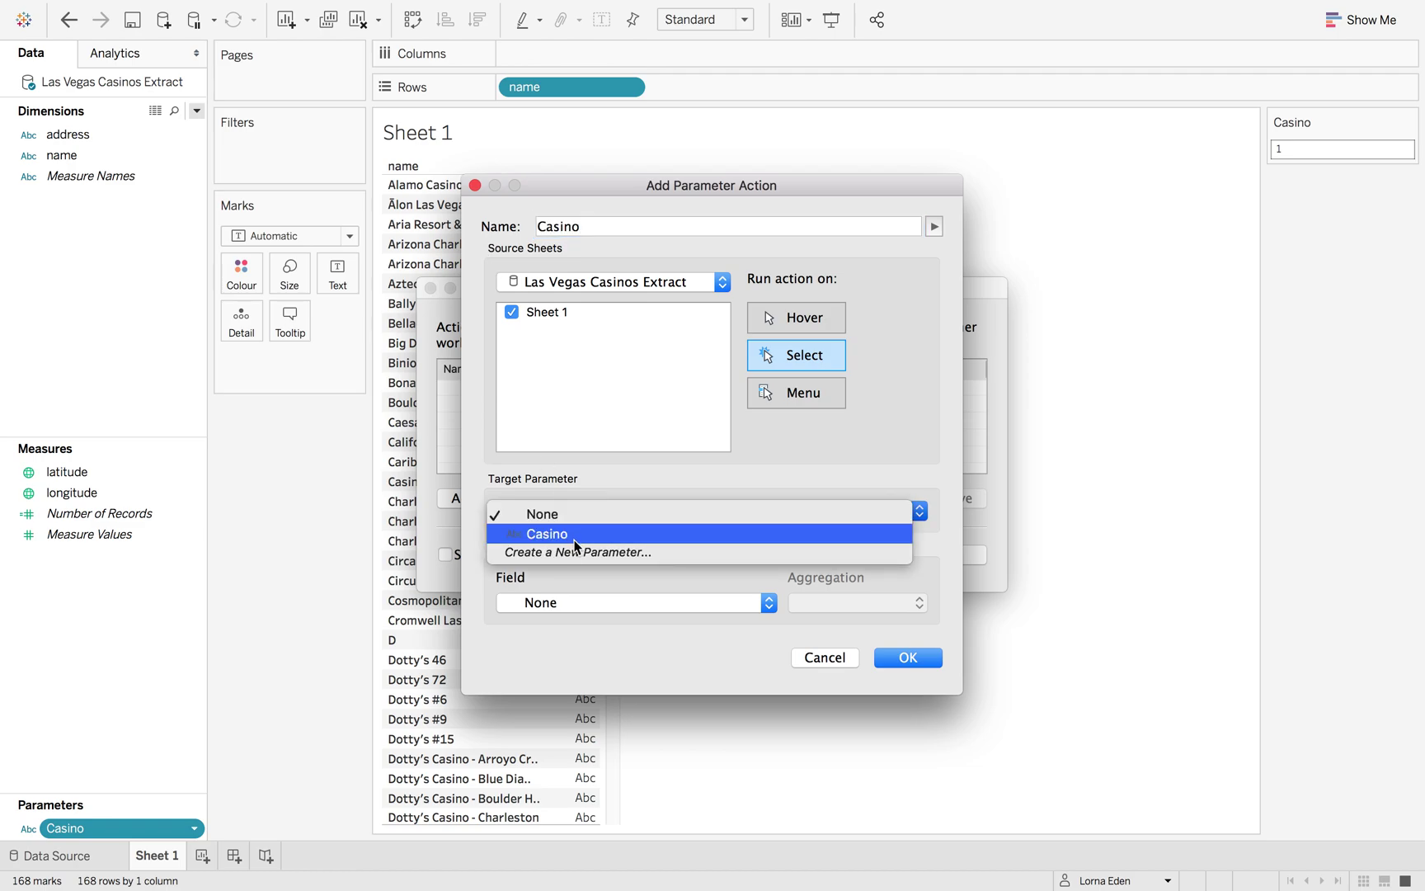
left_click(576, 544)
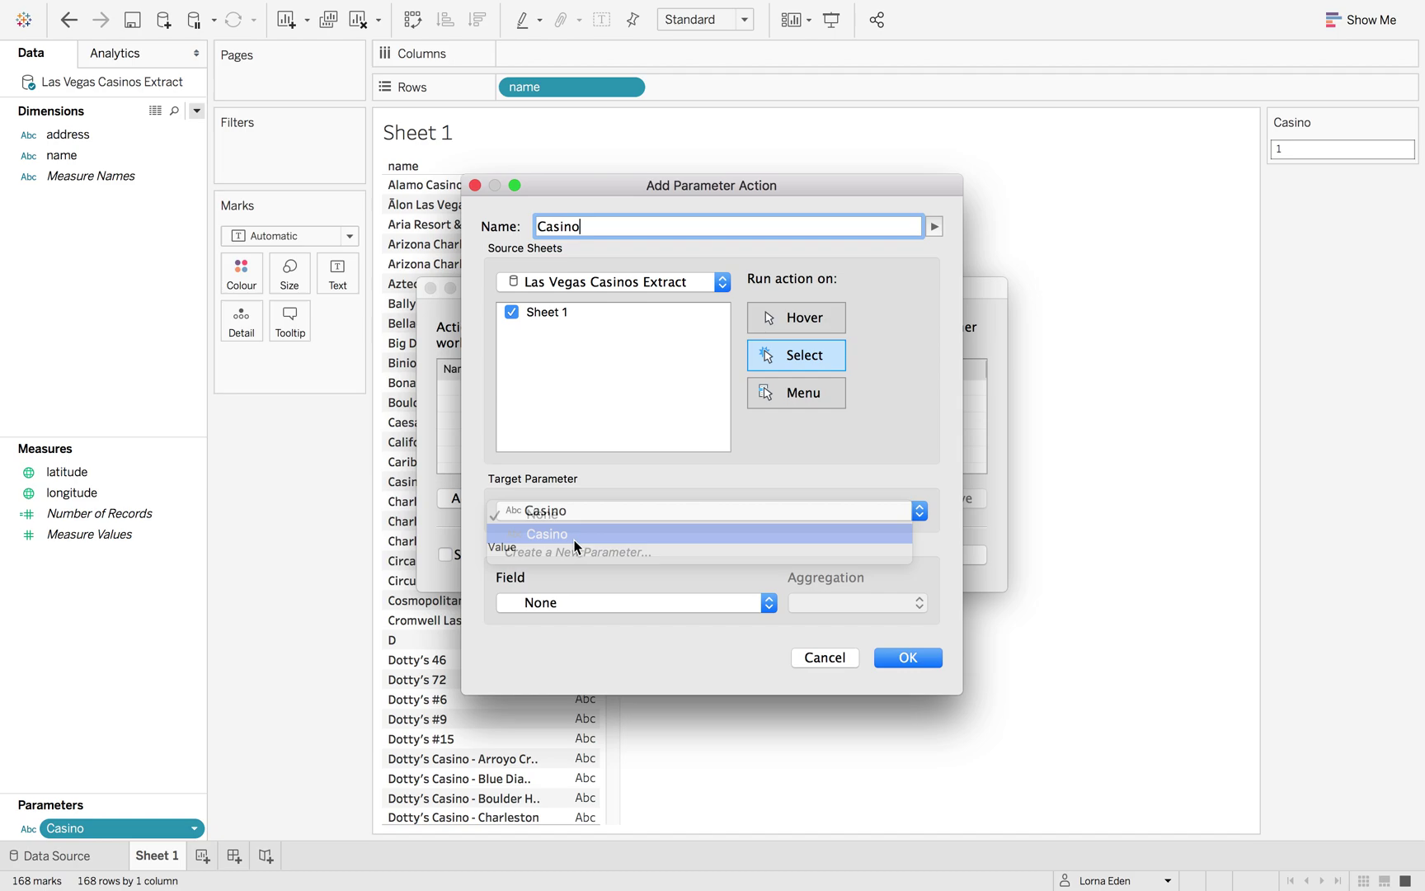
left_click(573, 603)
left_click(574, 626)
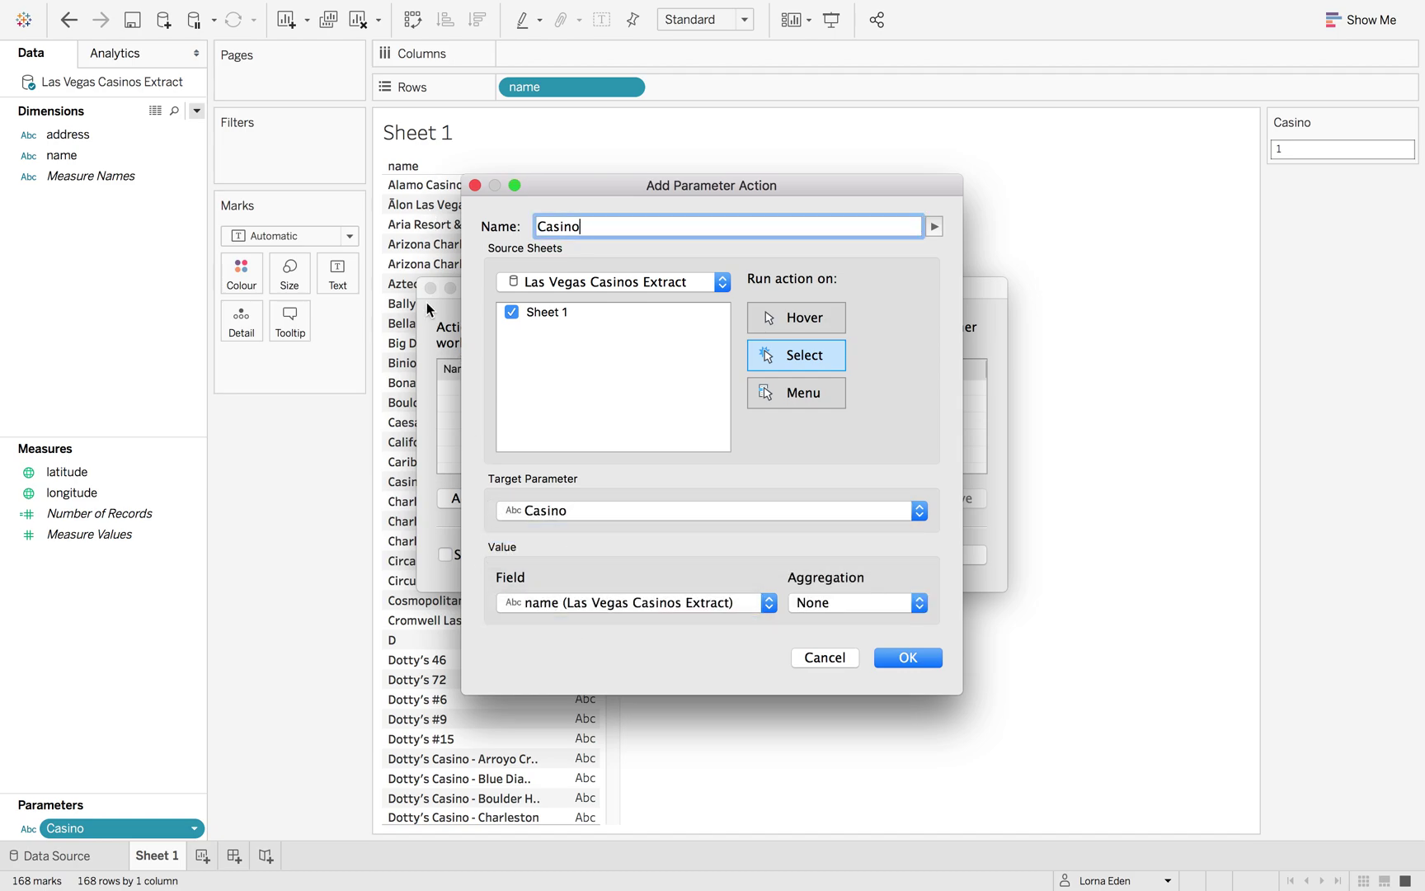
left_click(912, 657)
Set Casino to Mandalay Bay Resort & Casino by selecting its row, then clear the selection.
left_click(950, 554)
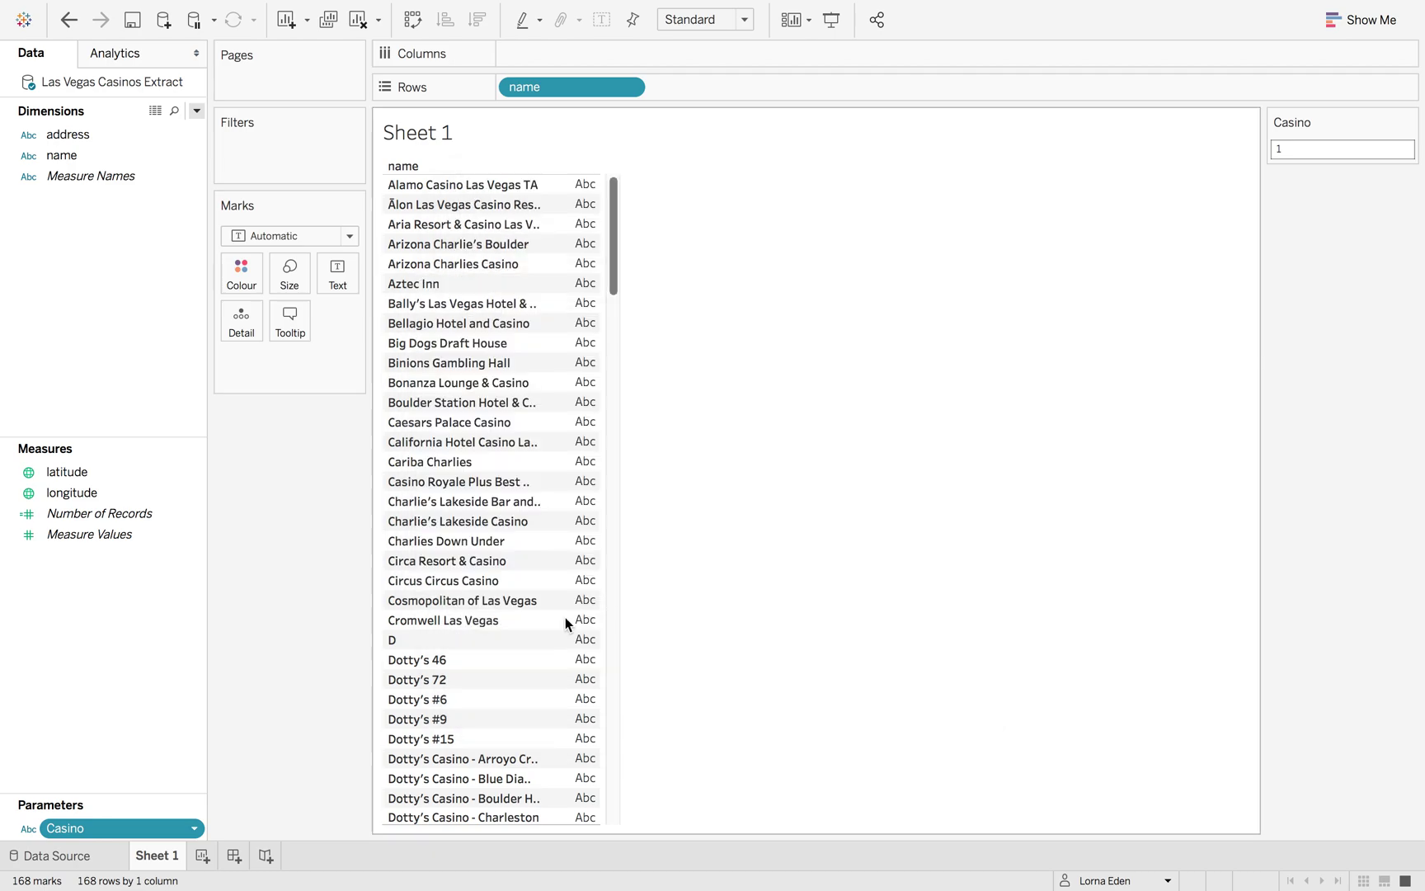
scroll(490, 627, "down", 12)
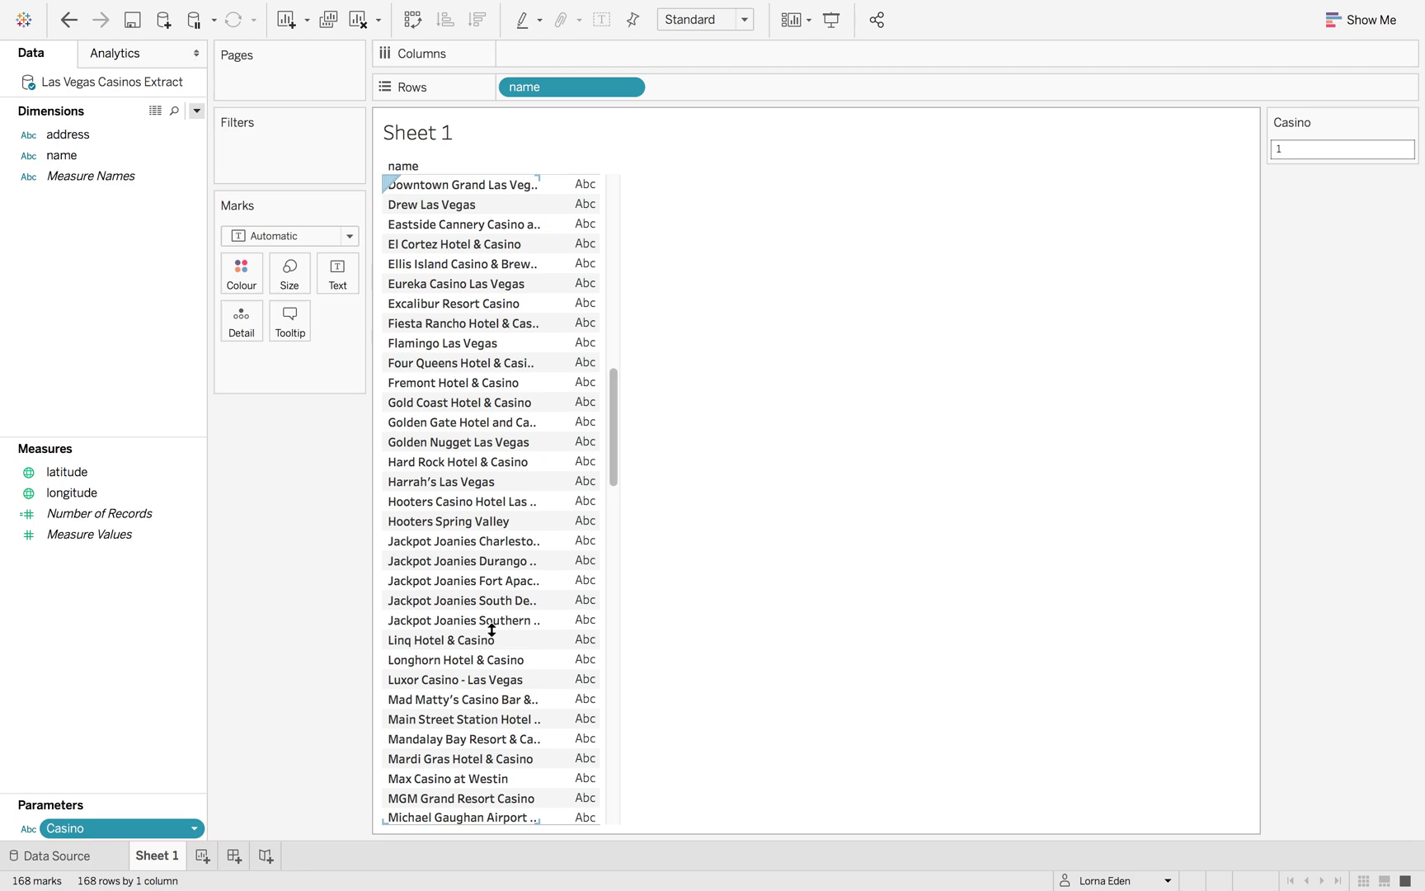
scroll(492, 629, "down", 10)
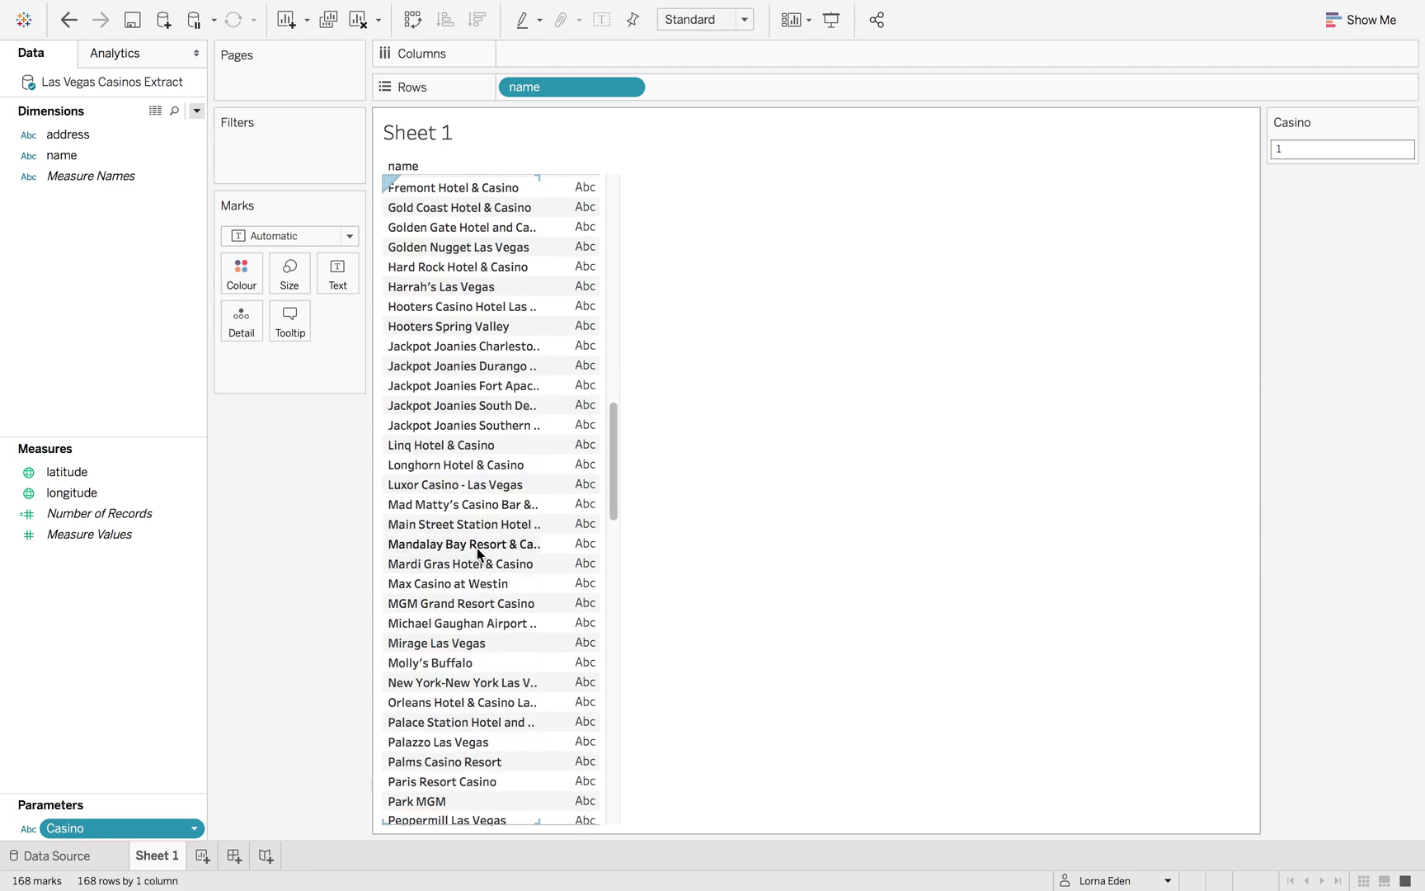
left_click(476, 547)
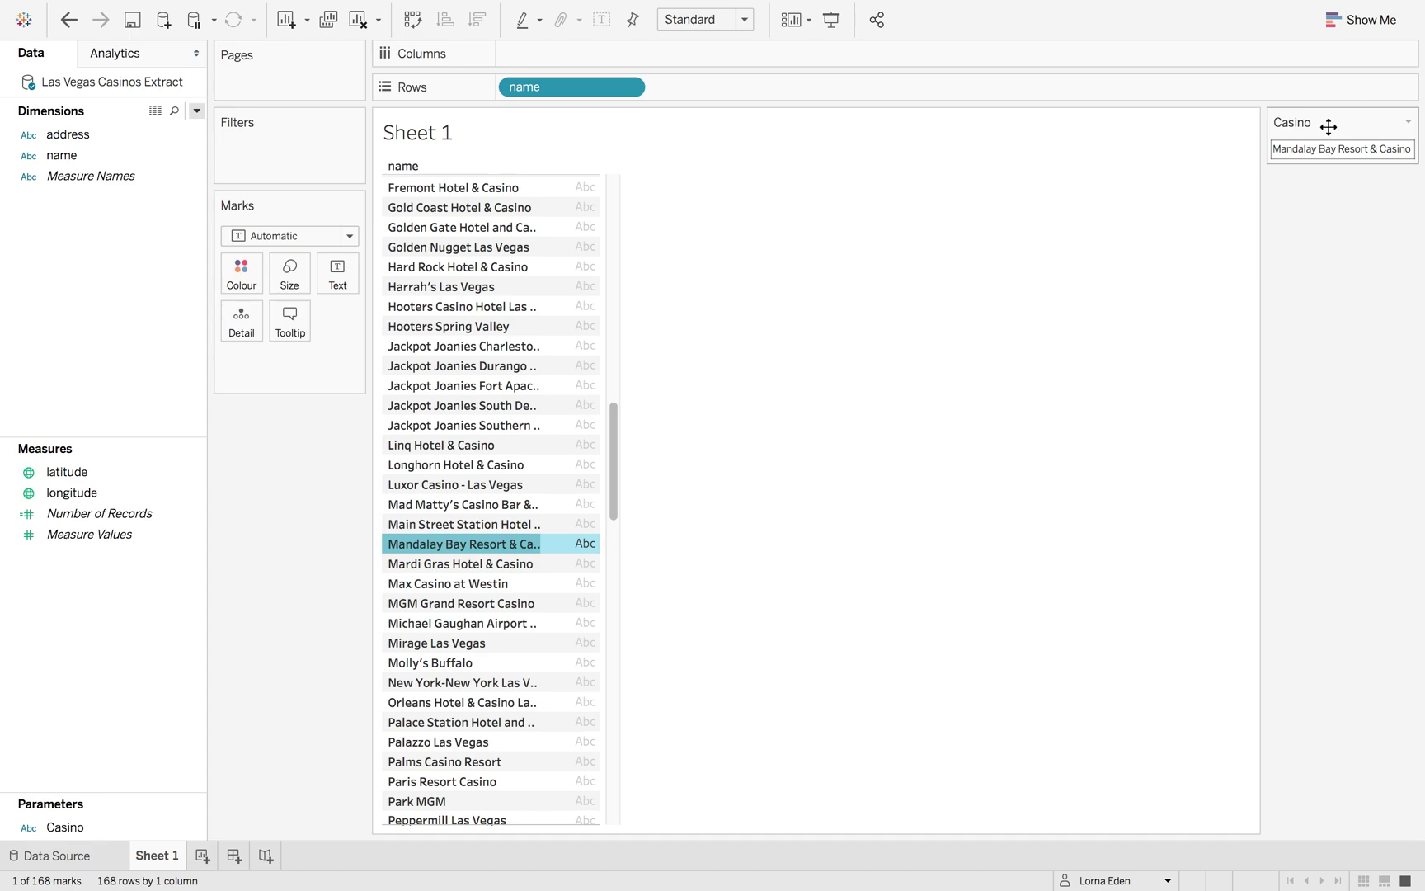
left_click(701, 436)
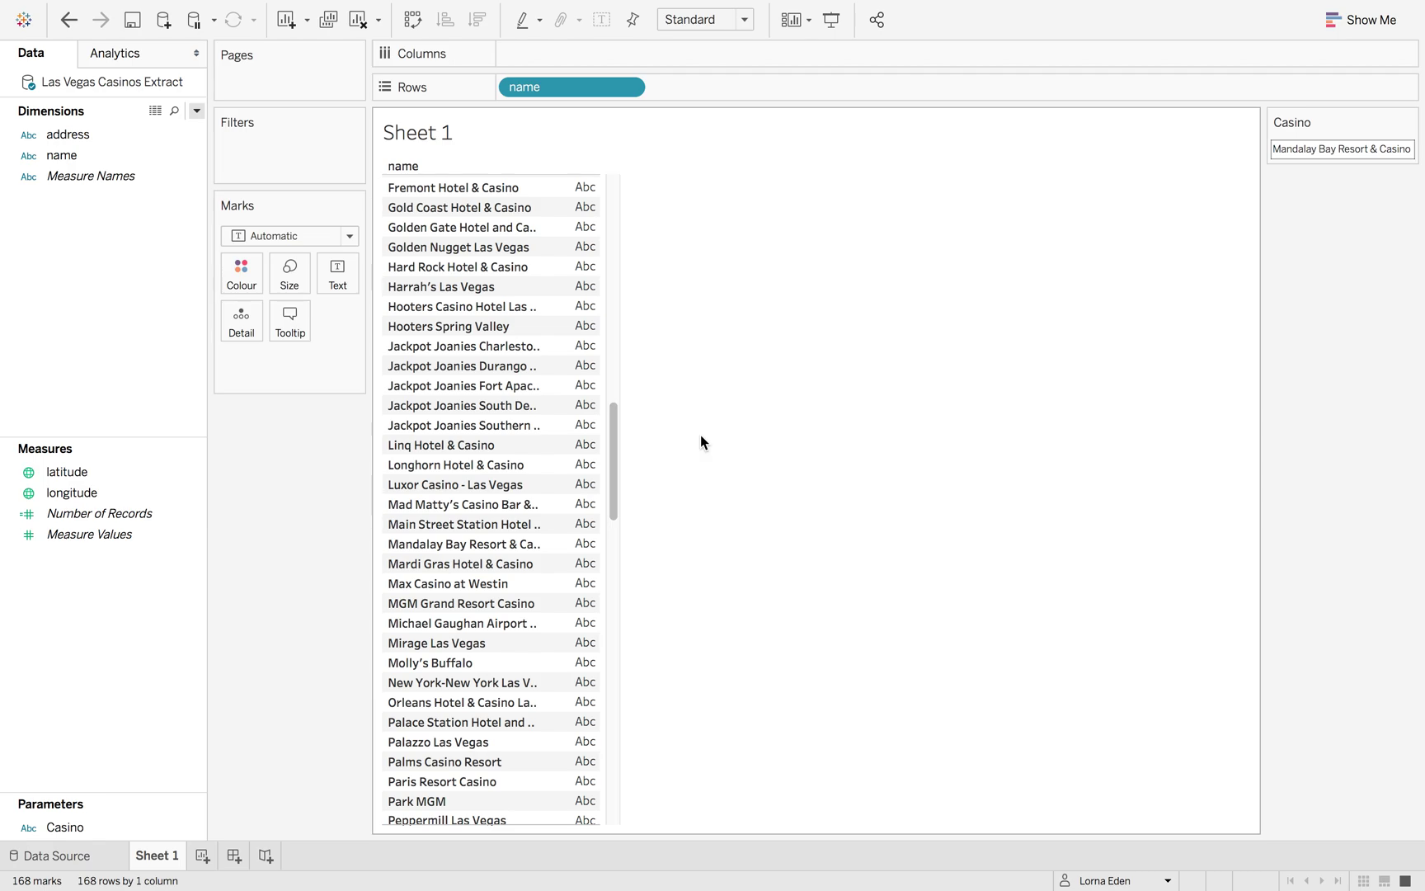
Start a new calculated field named Selected Casino.
left_click(197, 111)
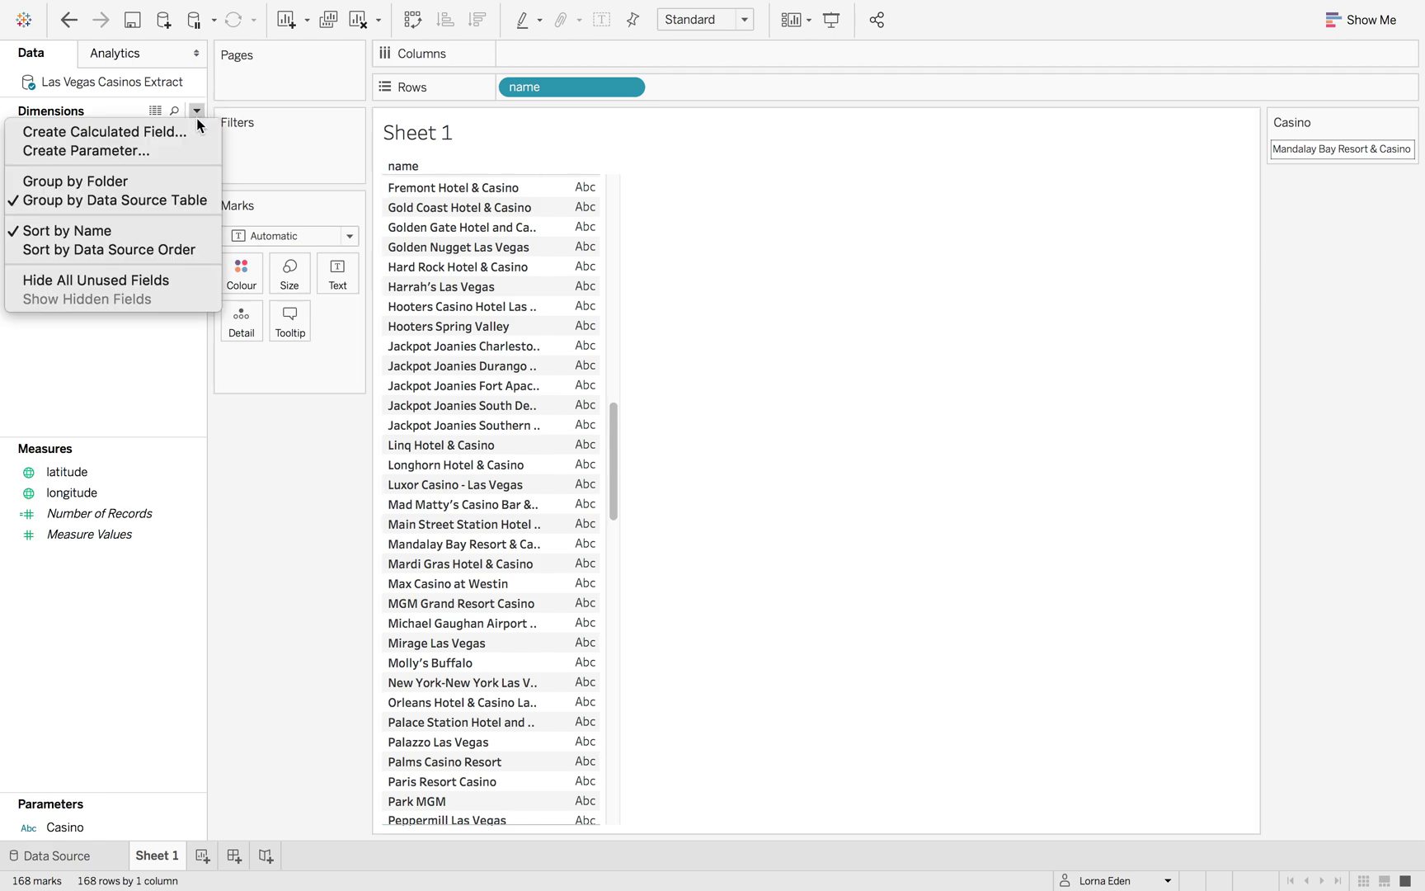
left_click(184, 134)
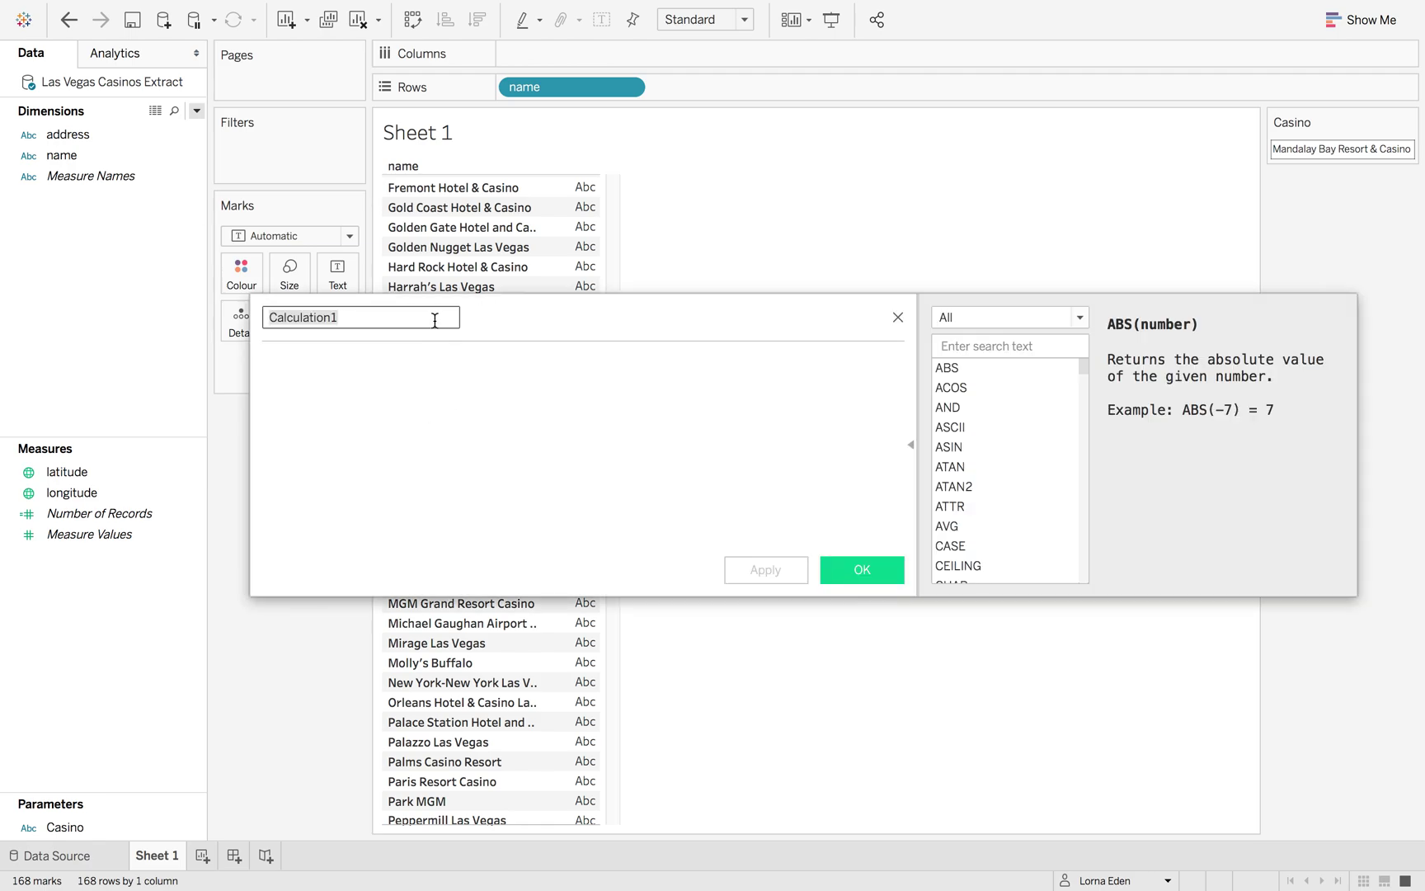
type("Sel")
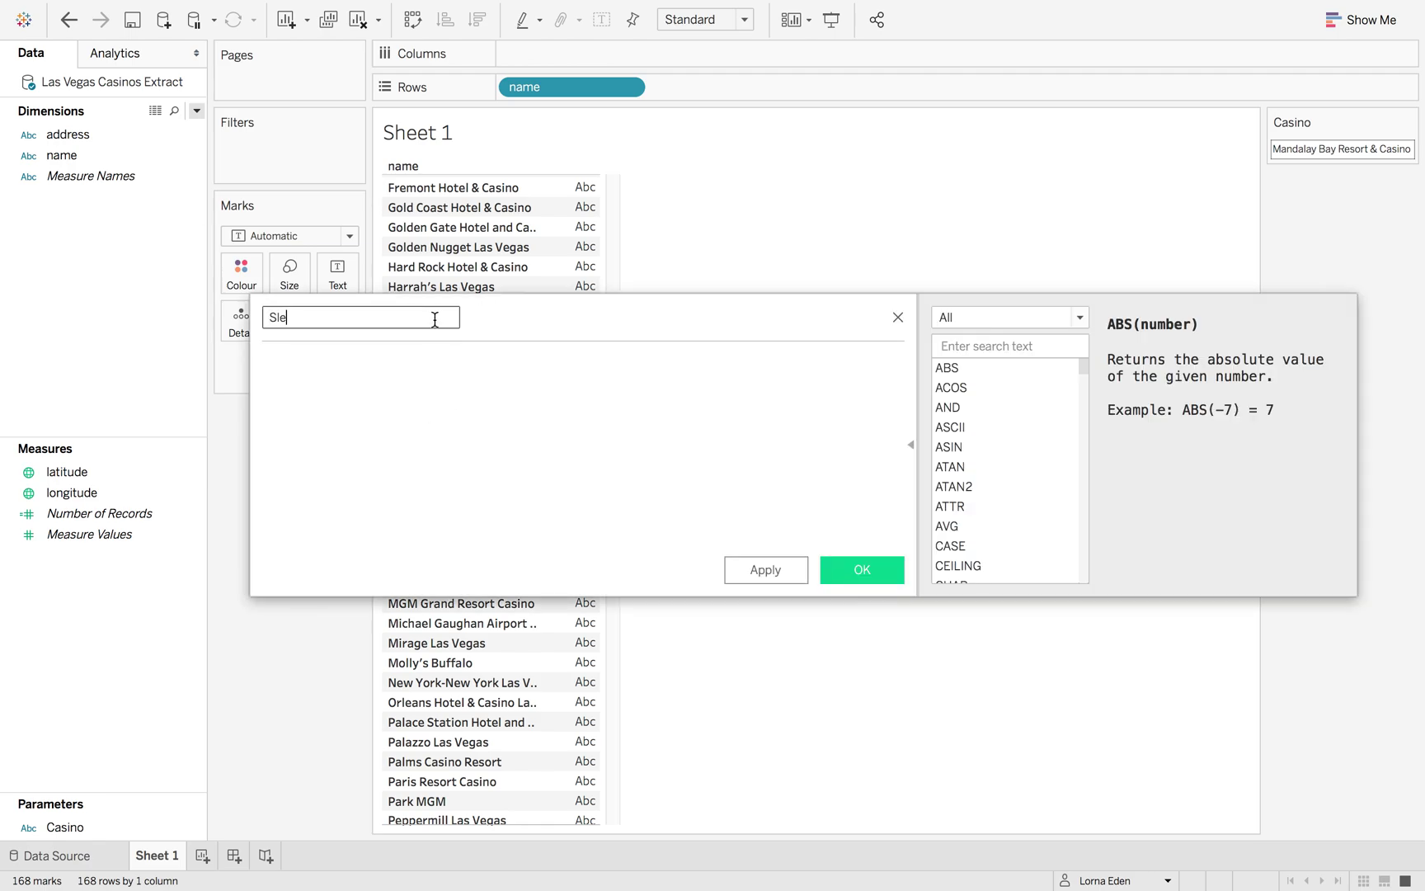
key("BackSpace")
type("lc")
key("BackSpace")
type("ected Casino")
key("BackSpace")
key("BackSpace")
type("nos")
key("BackSpace")
key("BackSpace")
type("o")
Enter the formula [Casino] = [name] and save the calculation.
left_click(435, 358)
type("Se")
key("BackSpace")
key("BackSpace")
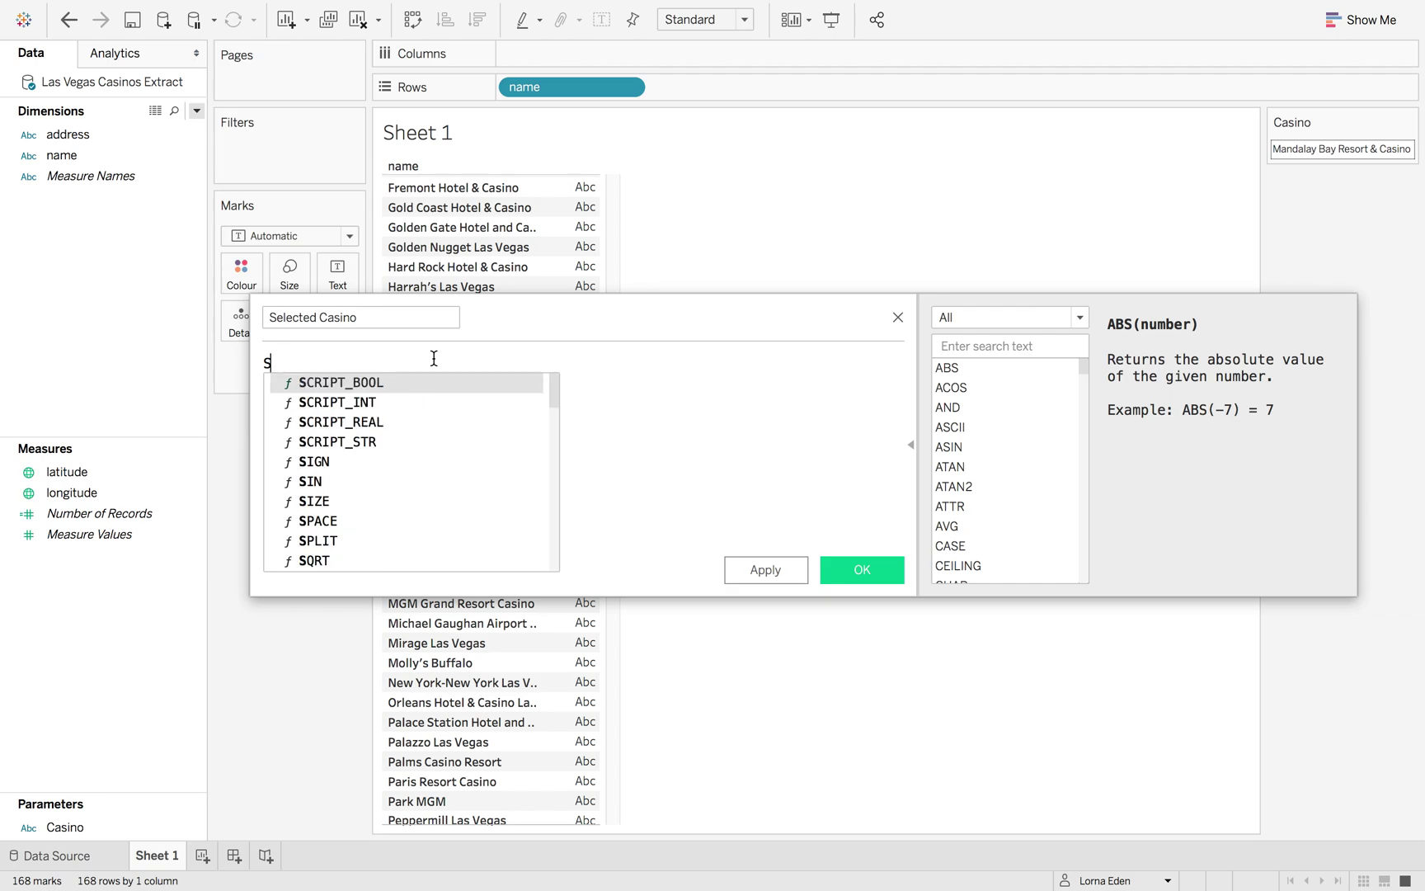
type("Cas")
key("Return")
type("= [name]")
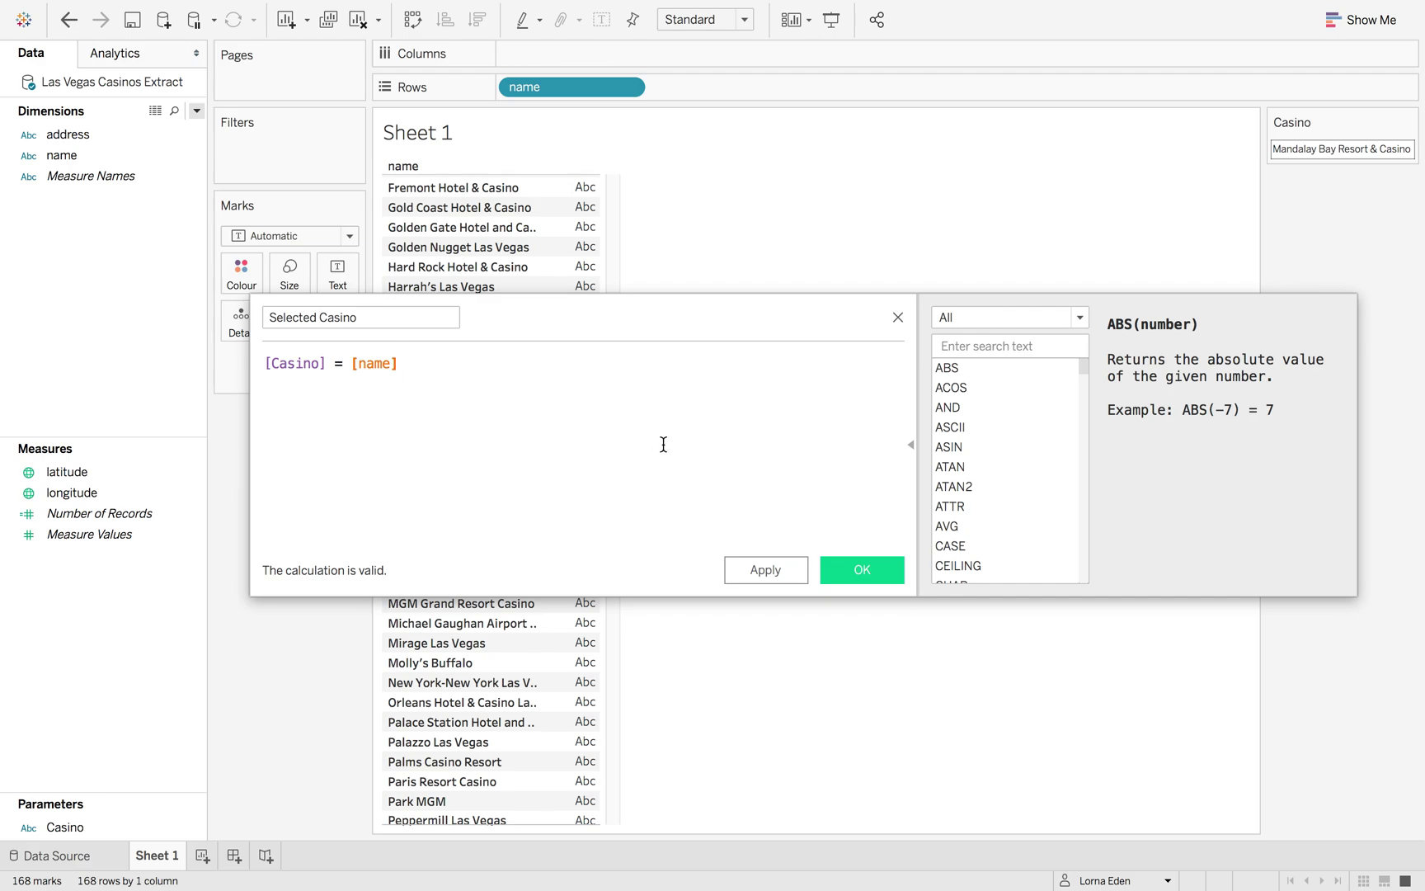
left_click(850, 569)
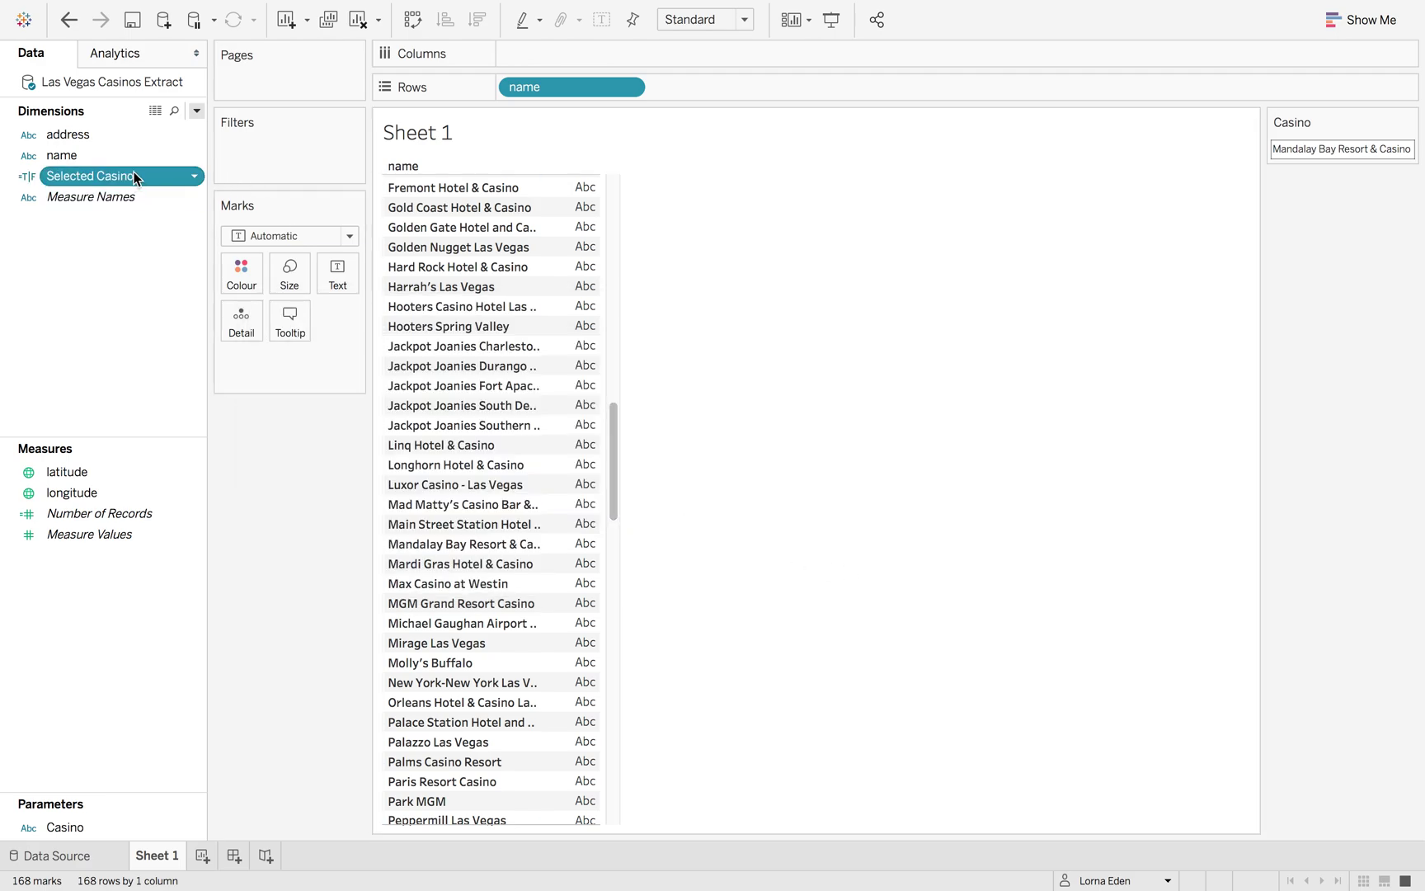
Add Selected Casino to Rows and show latitude as table text.
left_click_drag(134, 171, 698, 80)
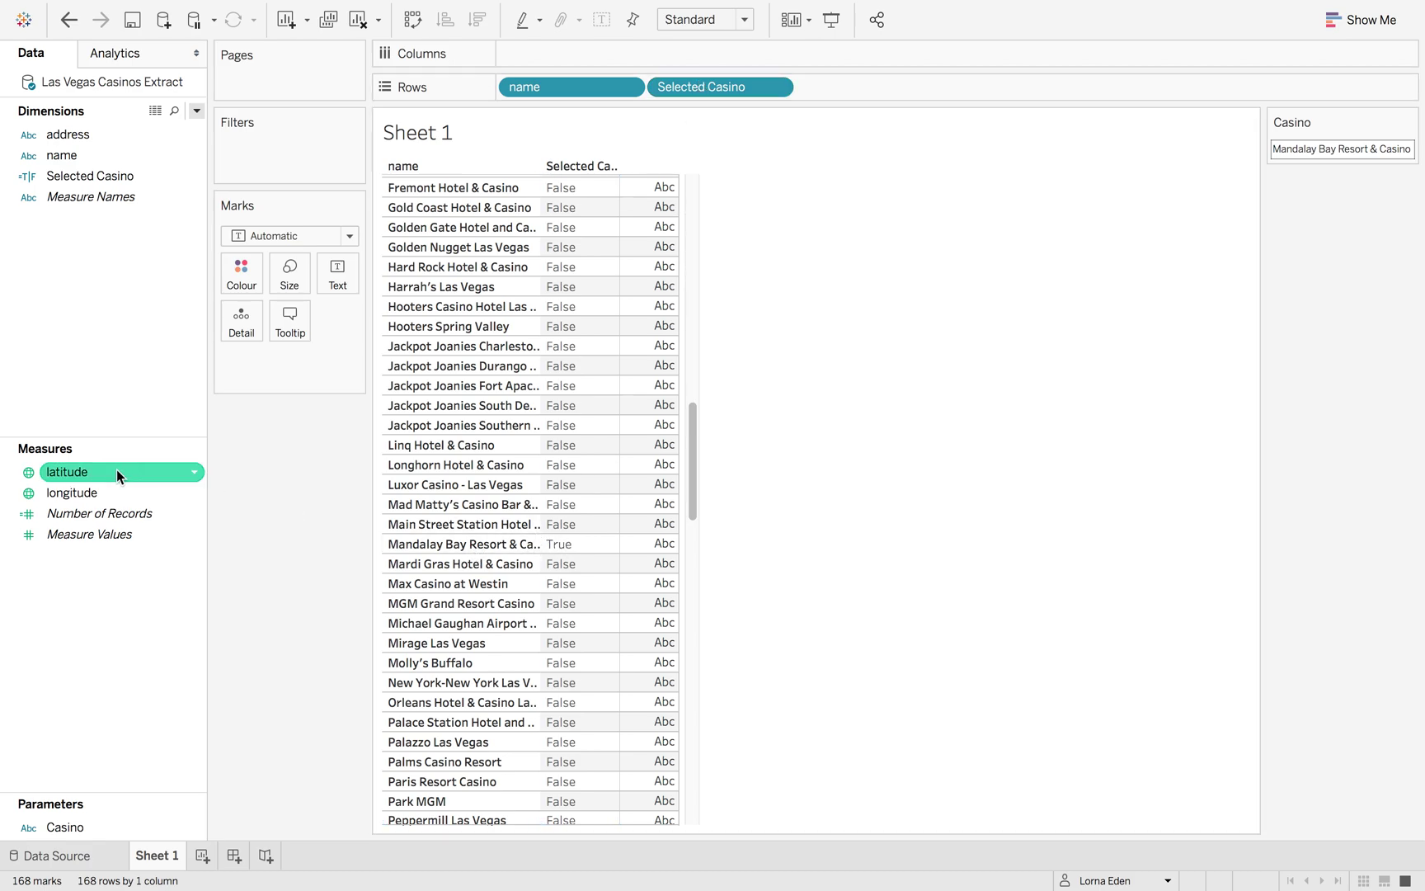
left_click_drag(116, 470, 651, 381)
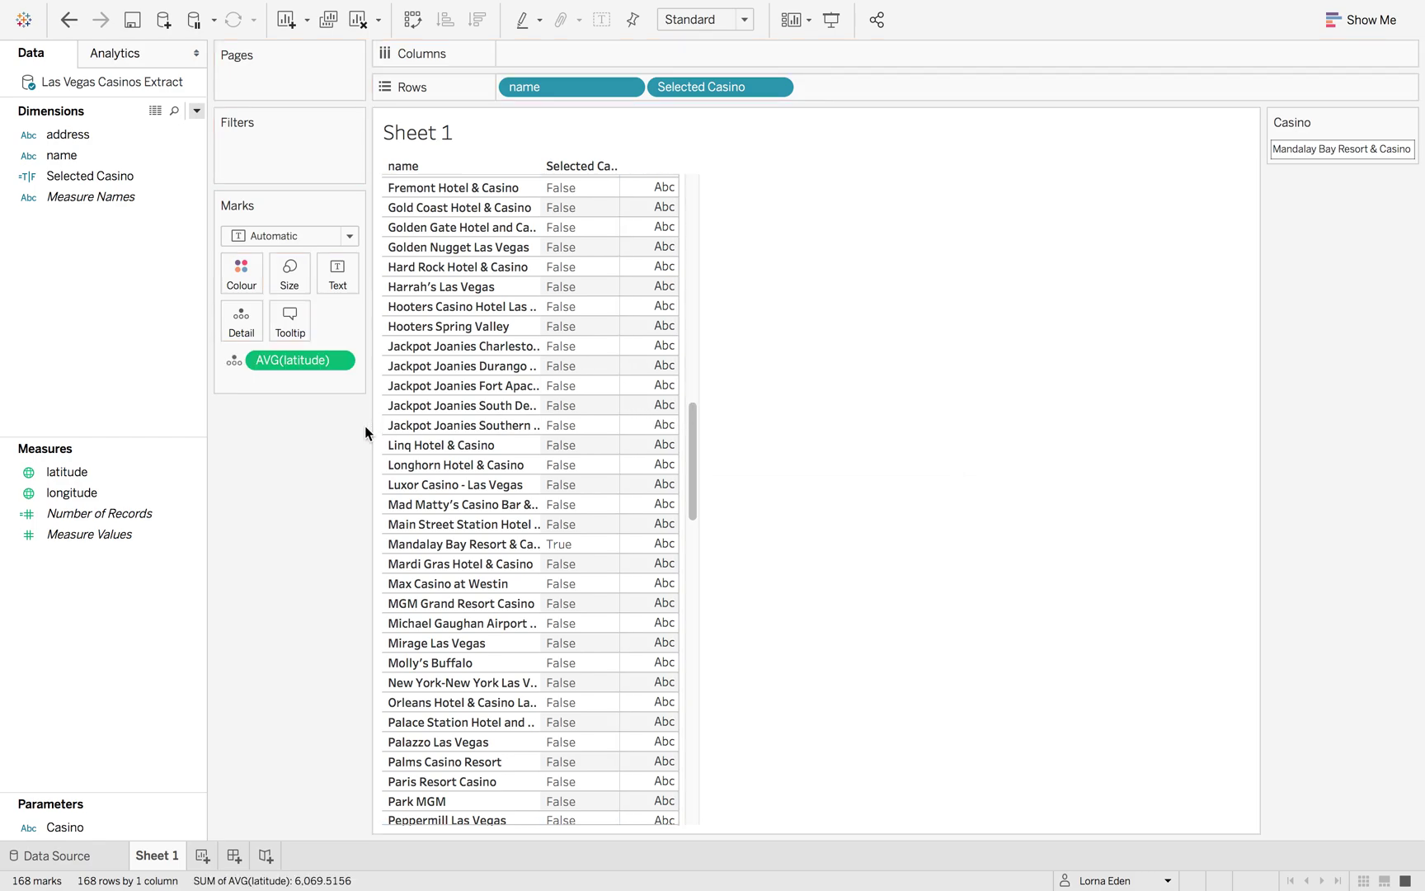
left_click_drag(297, 360, 342, 276)
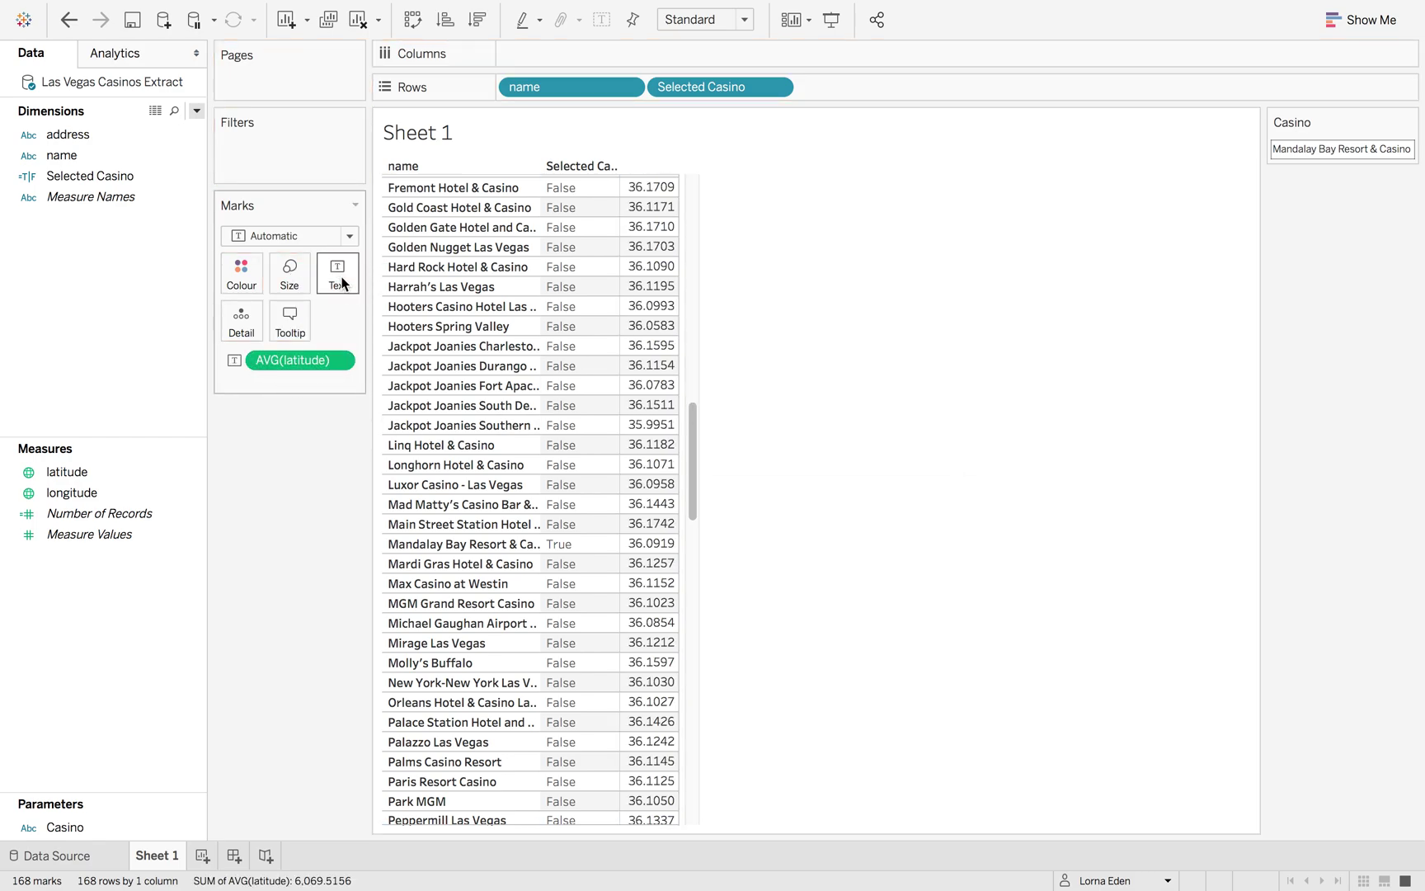
left_click_drag(114, 494, 653, 344)
left_click_drag(562, 54, 617, 254)
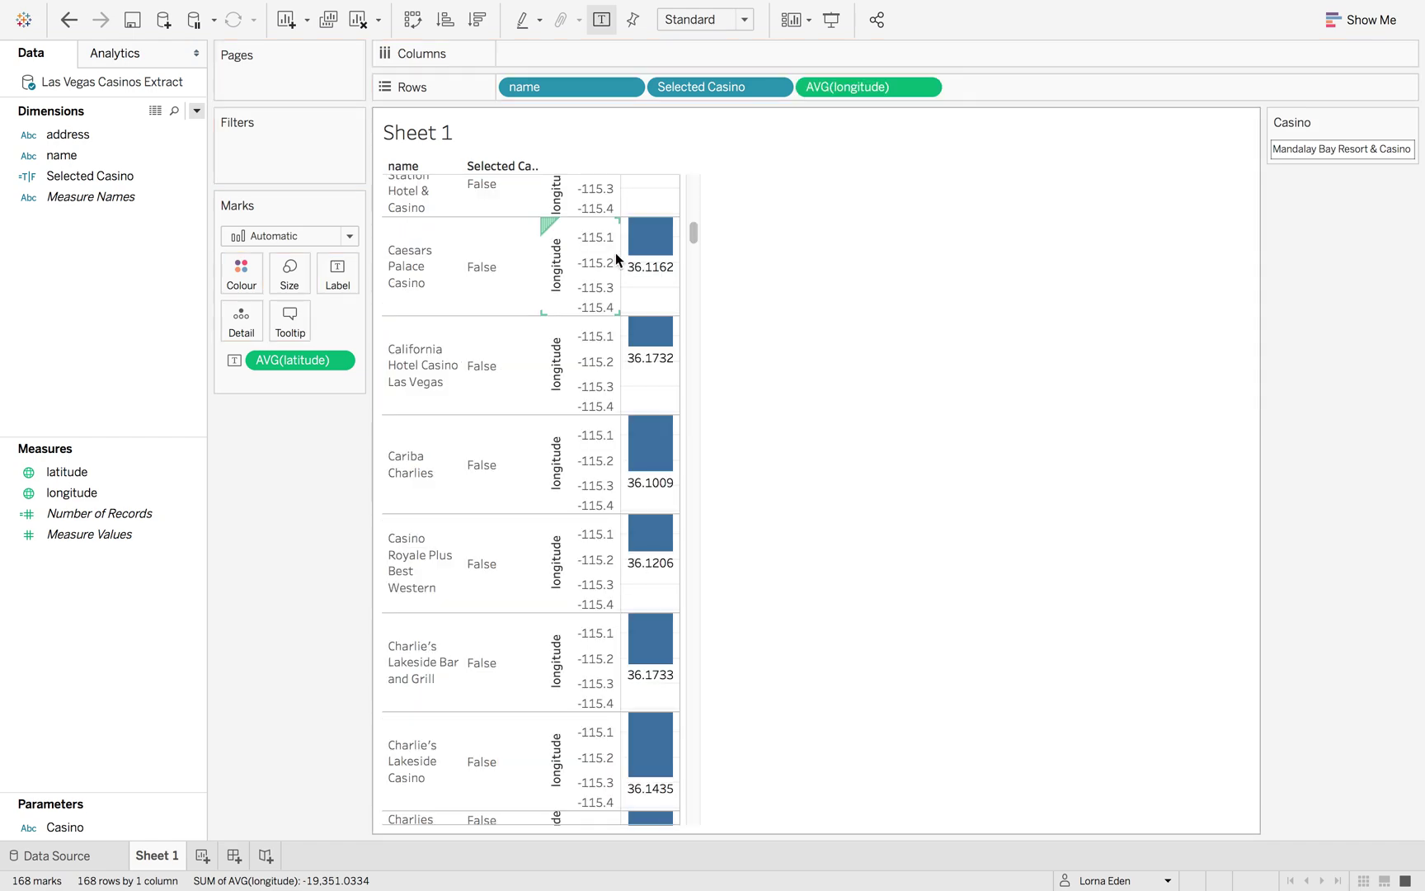
Spread latitude and longitude into columns, dropping Number of Records and the duplicate latitude.
left_click_drag(866, 89, 299, 360)
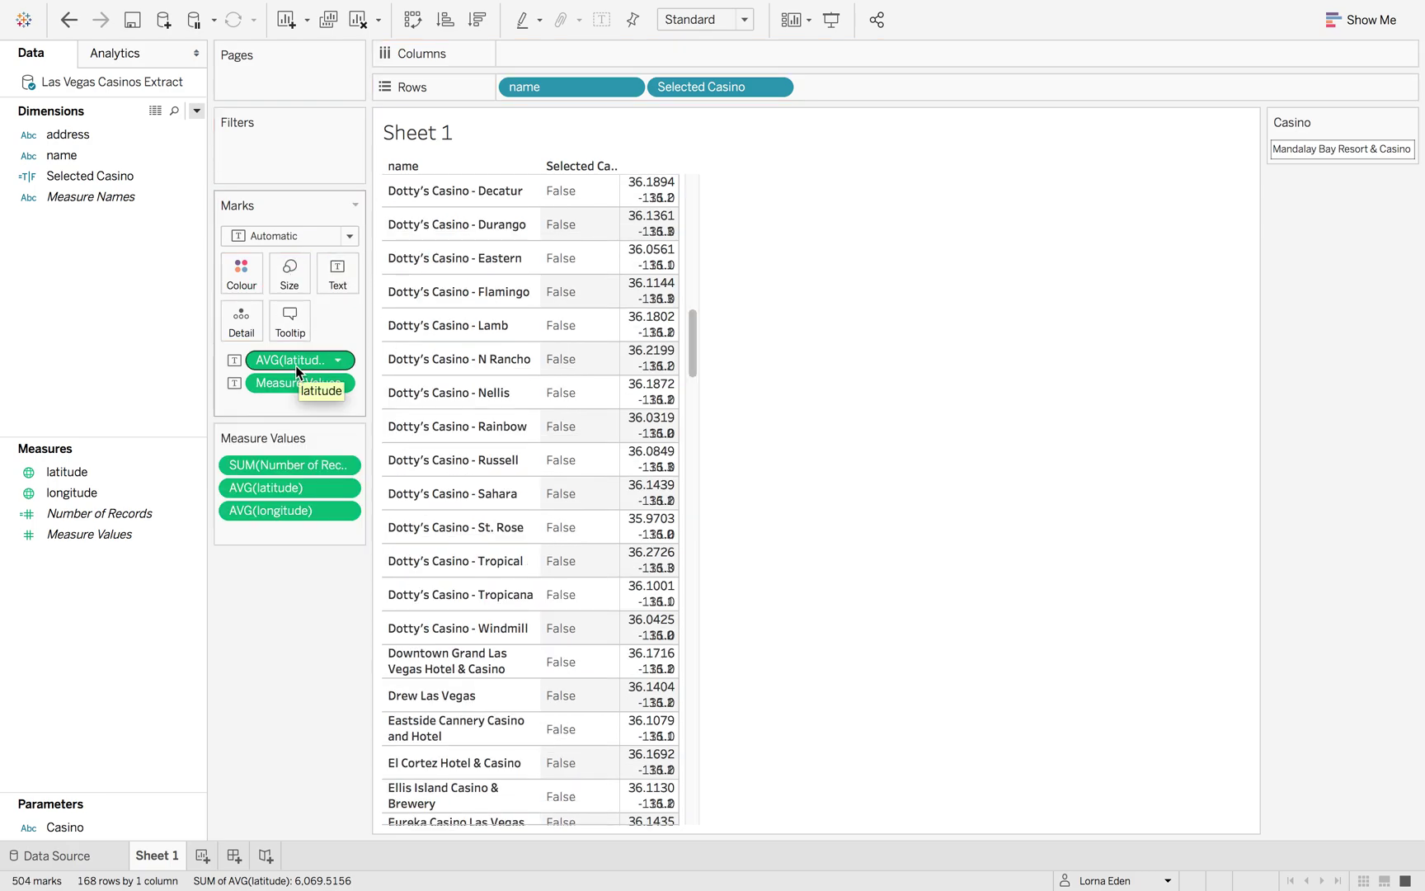
left_click_drag(96, 197, 495, 73)
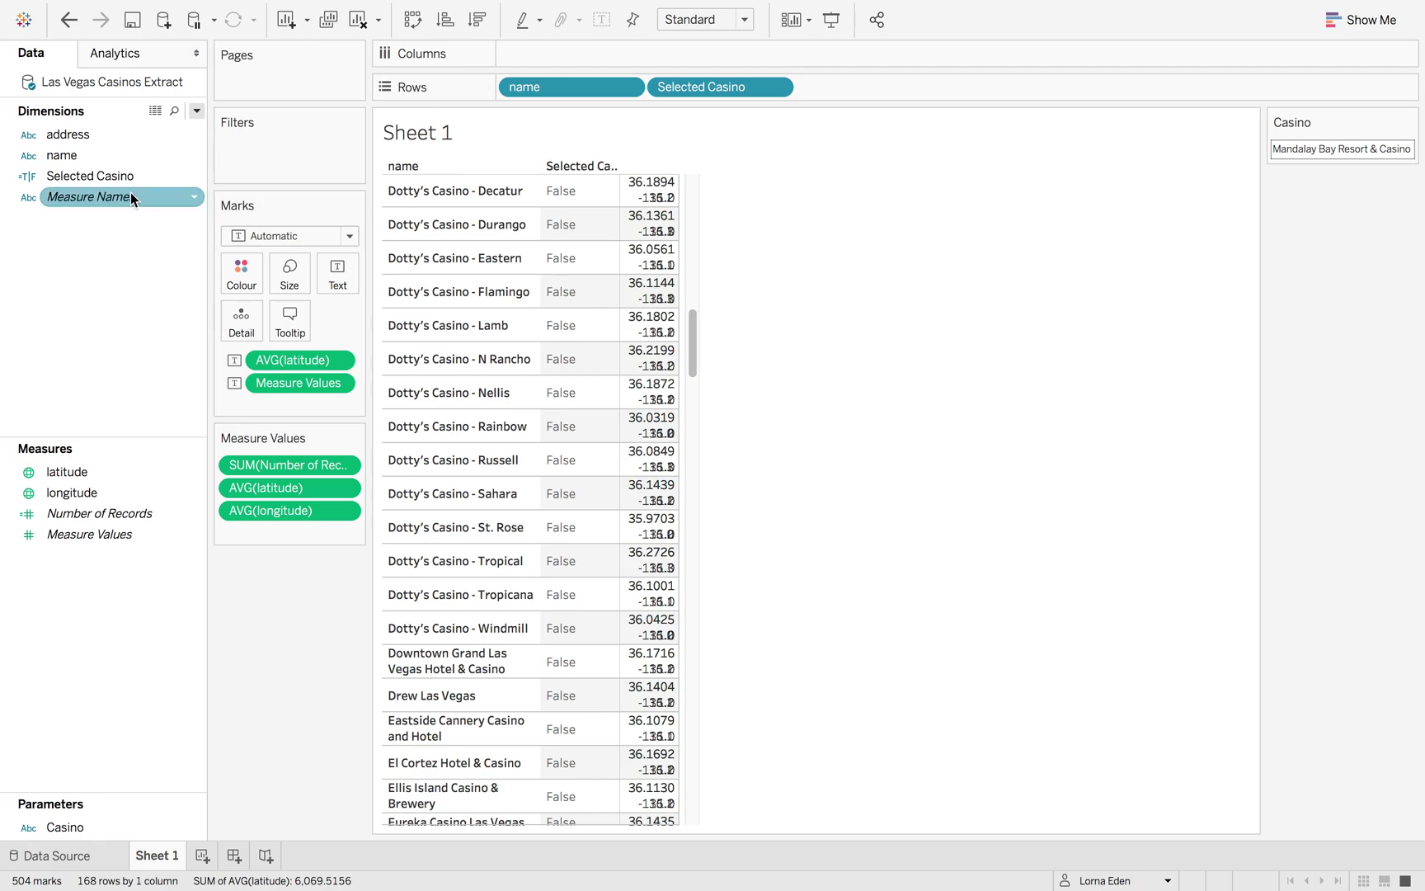
left_click_drag(132, 199, 577, 52)
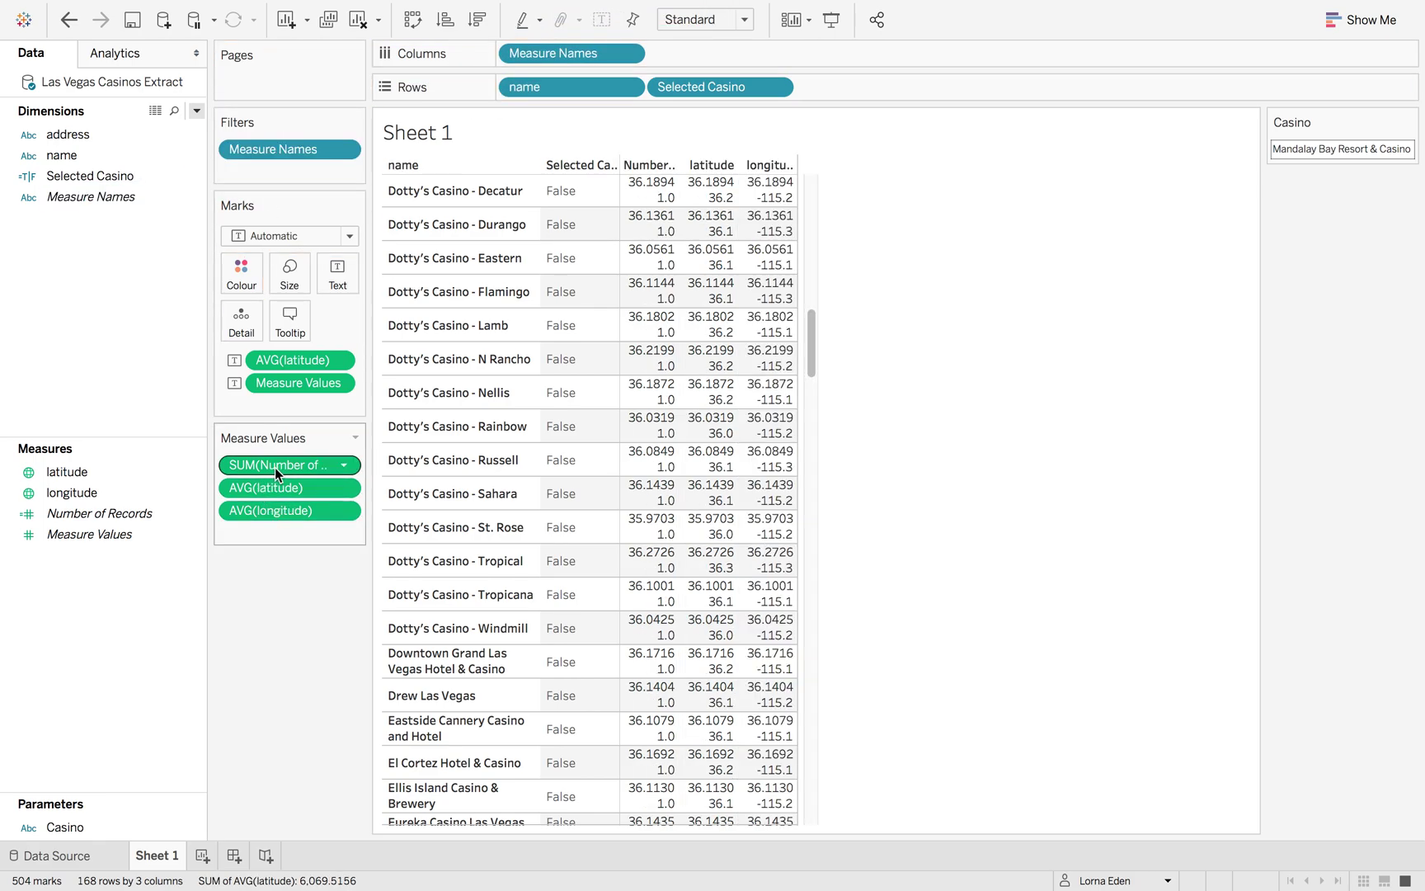
left_click_drag(275, 467, 294, 633)
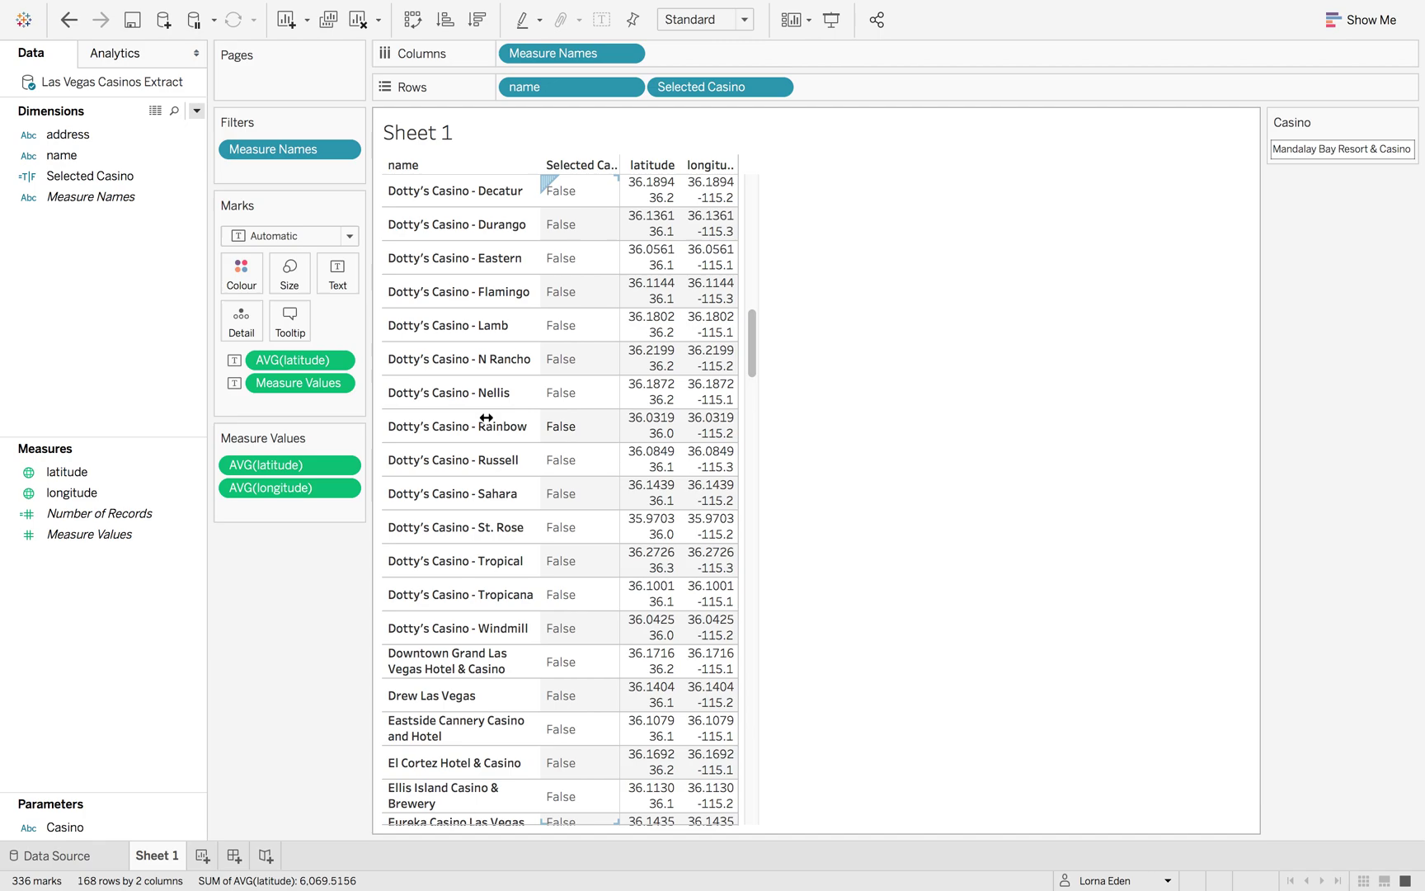
left_click_drag(313, 356, 305, 645)
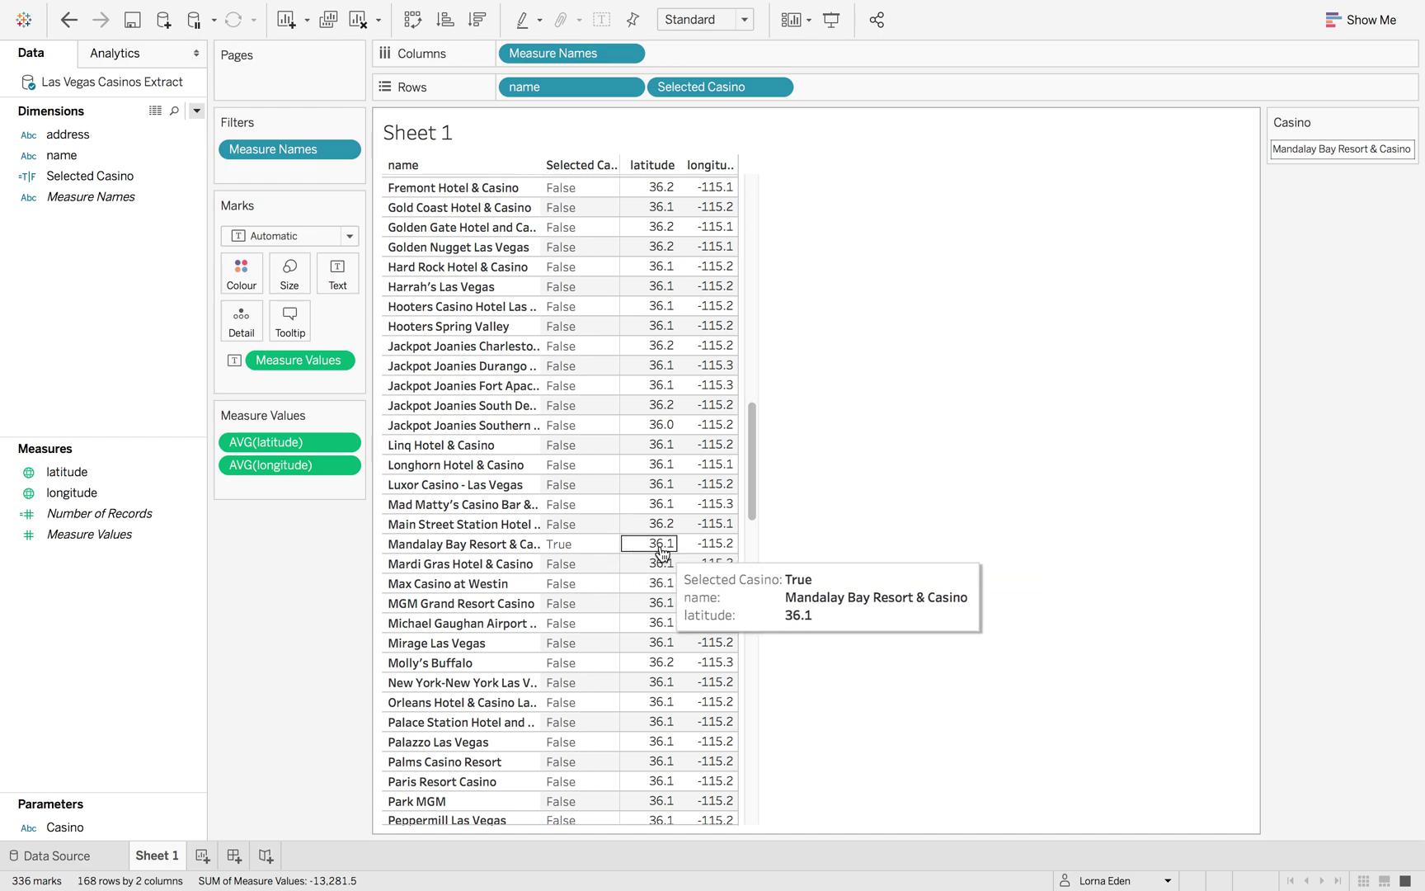
left_click(696, 551)
left_click(654, 548, "ctrl")
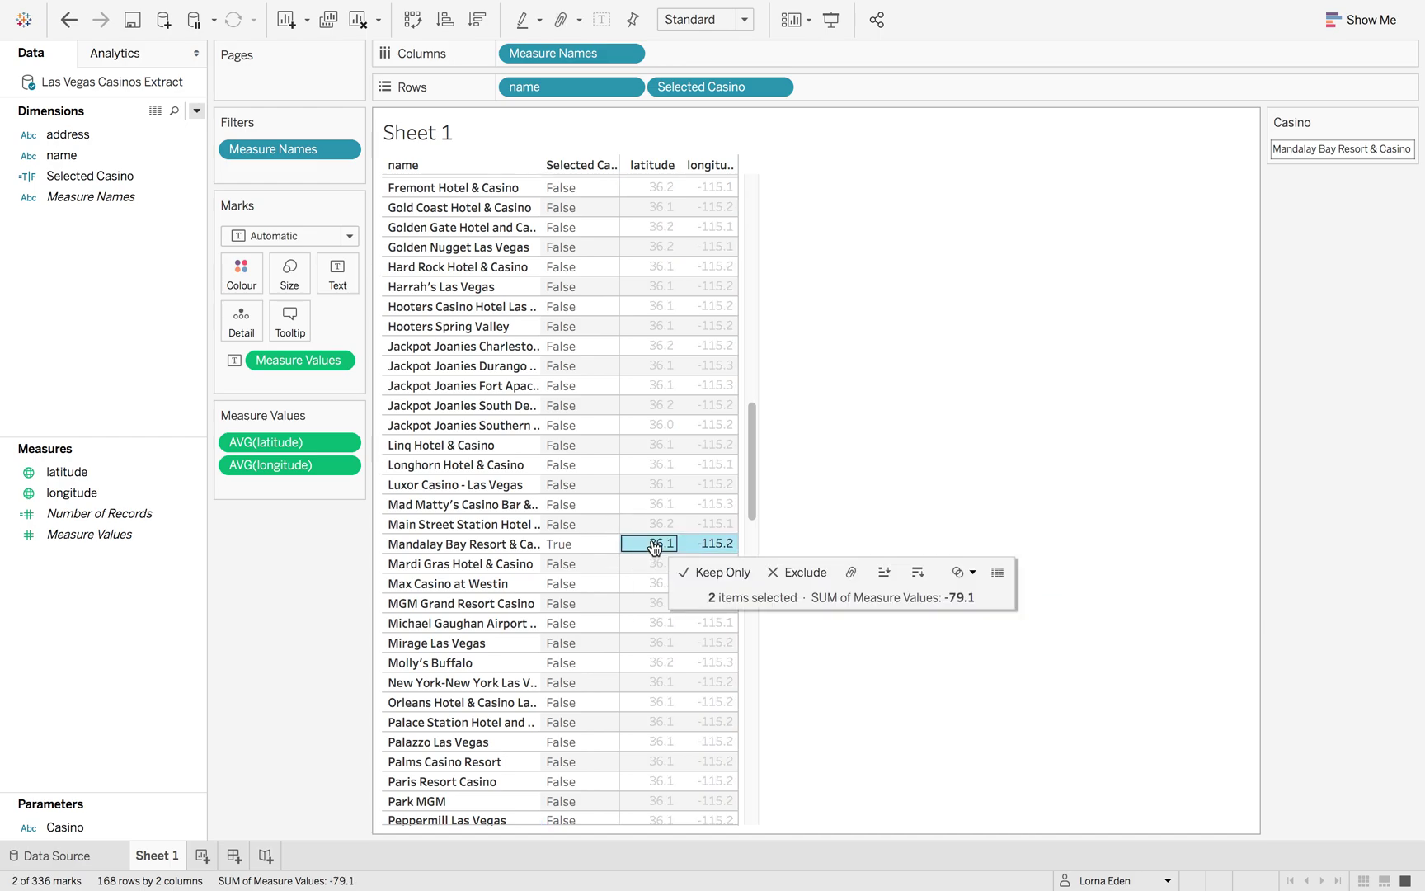
left_click(654, 547)
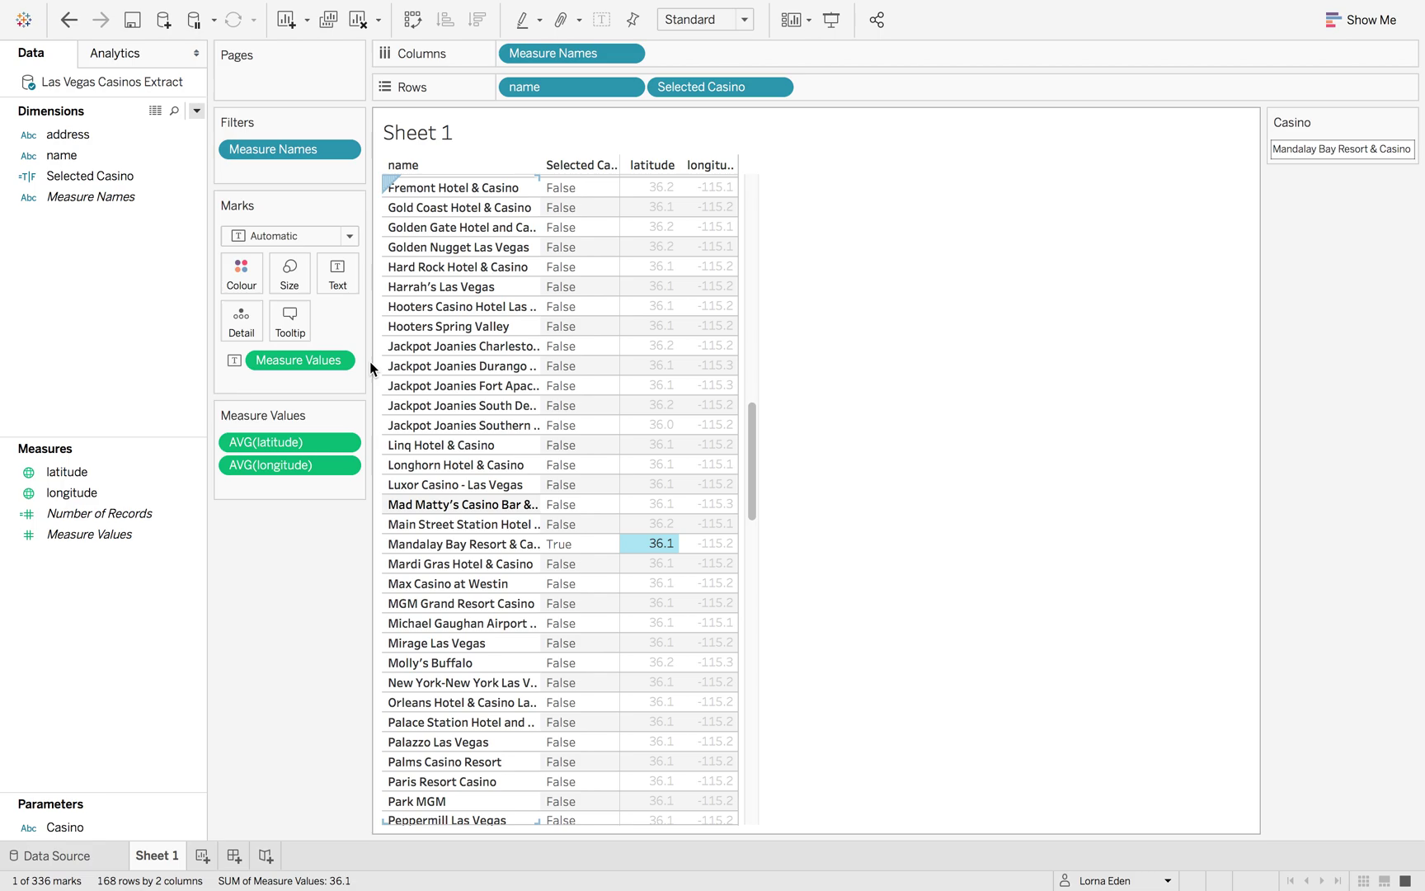
Create Selected Lat as {MIN(IF [Selected Casino] THEN [latitude] END)}.
left_click(198, 113)
left_click(188, 129)
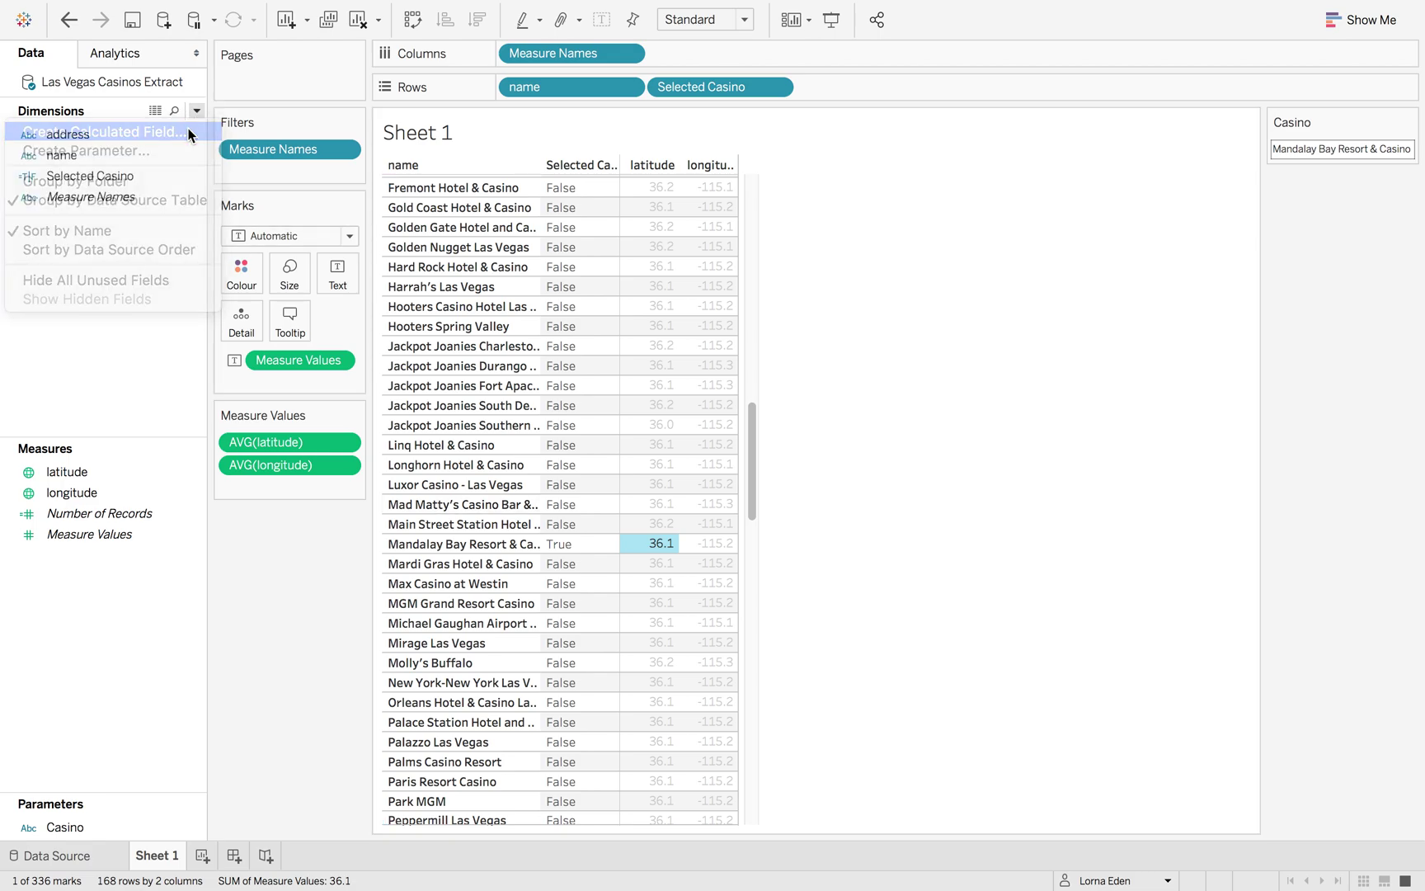
type("Se")
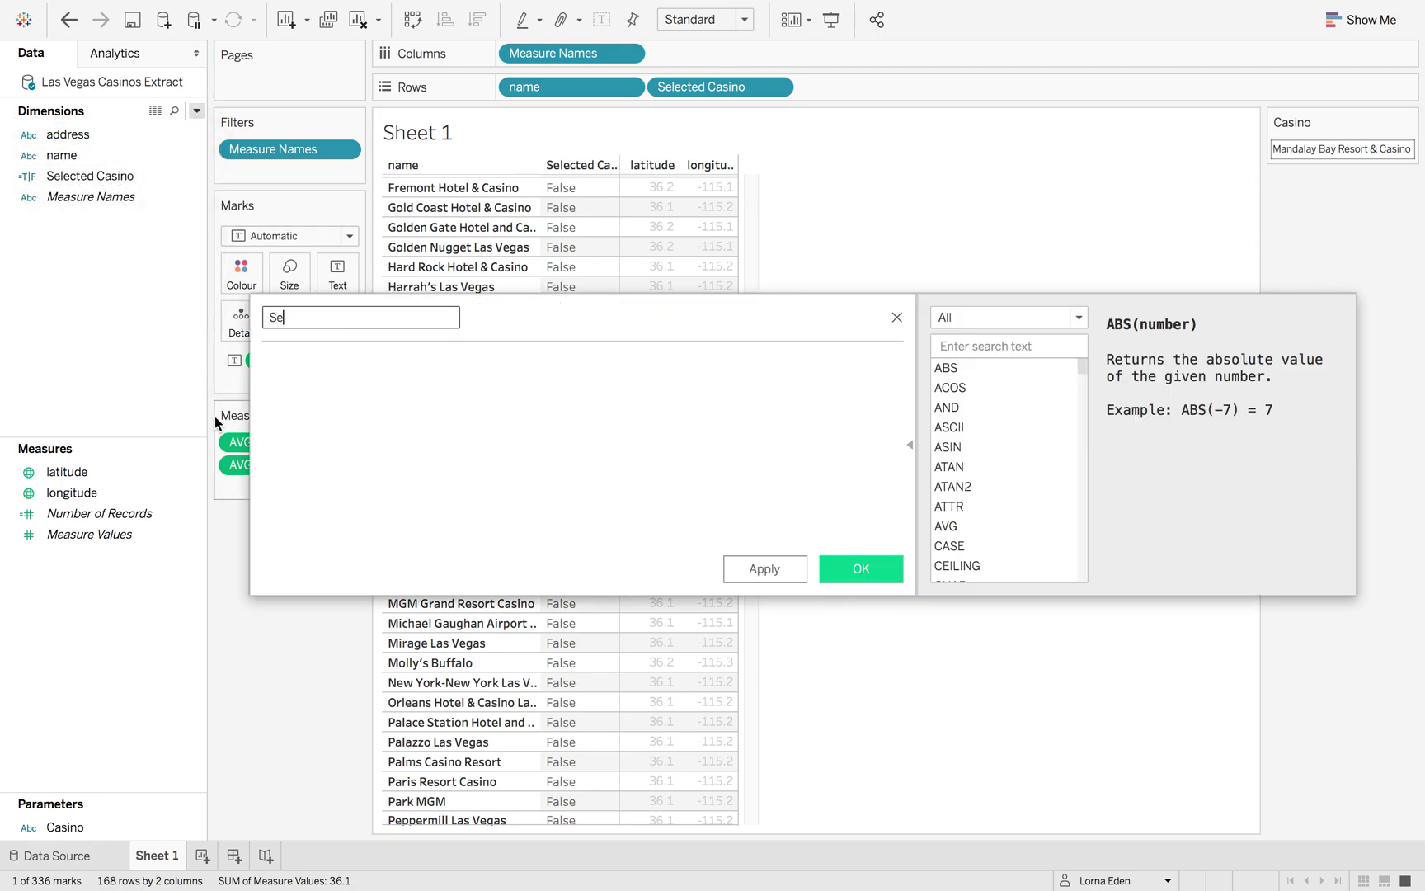
type("lected Lat")
left_click(345, 391)
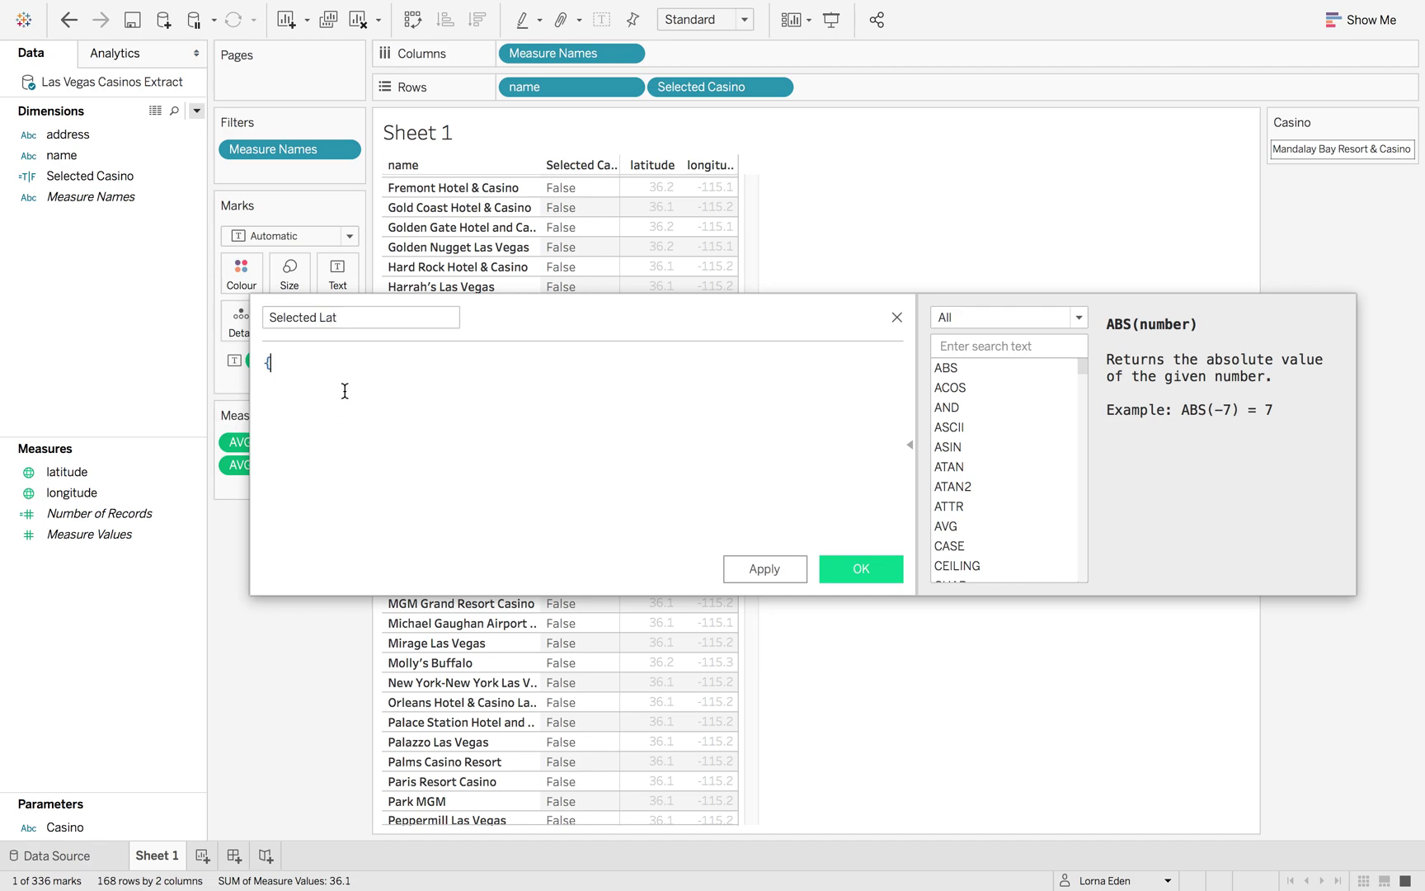
type("{MIN")
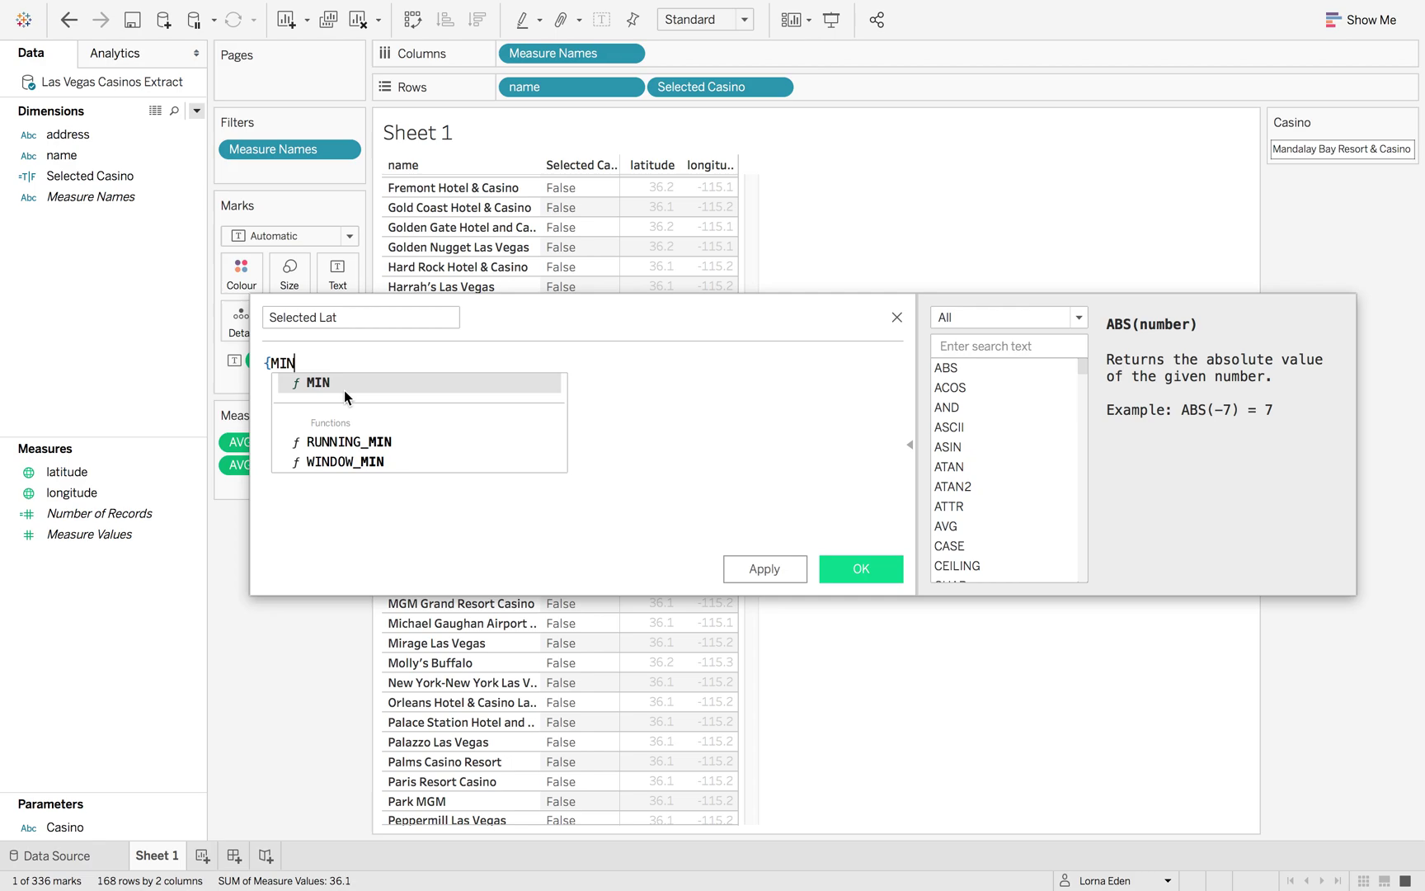
type("(IF")
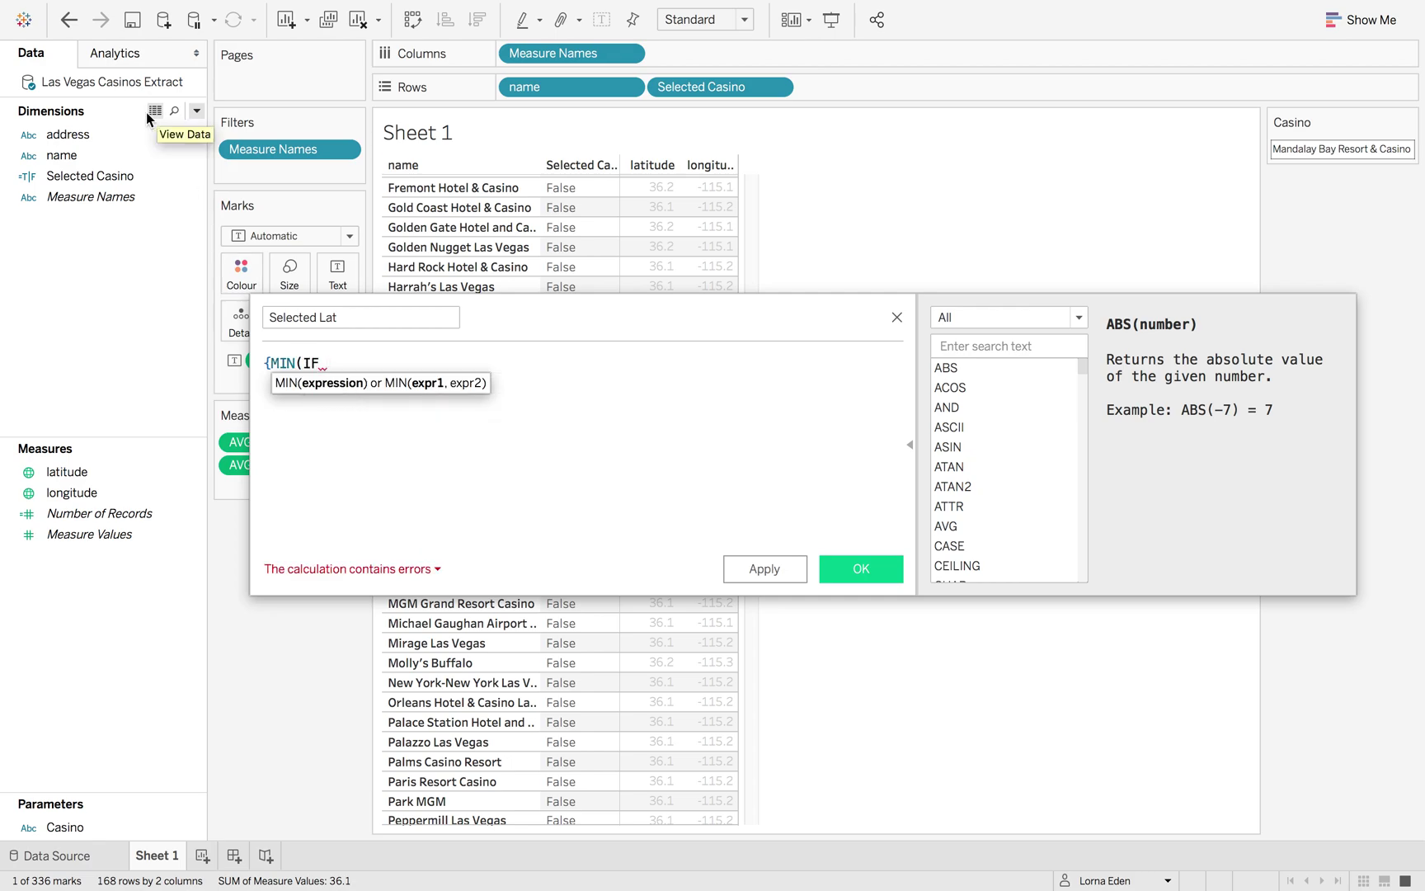
left_click_drag(93, 177, 367, 373)
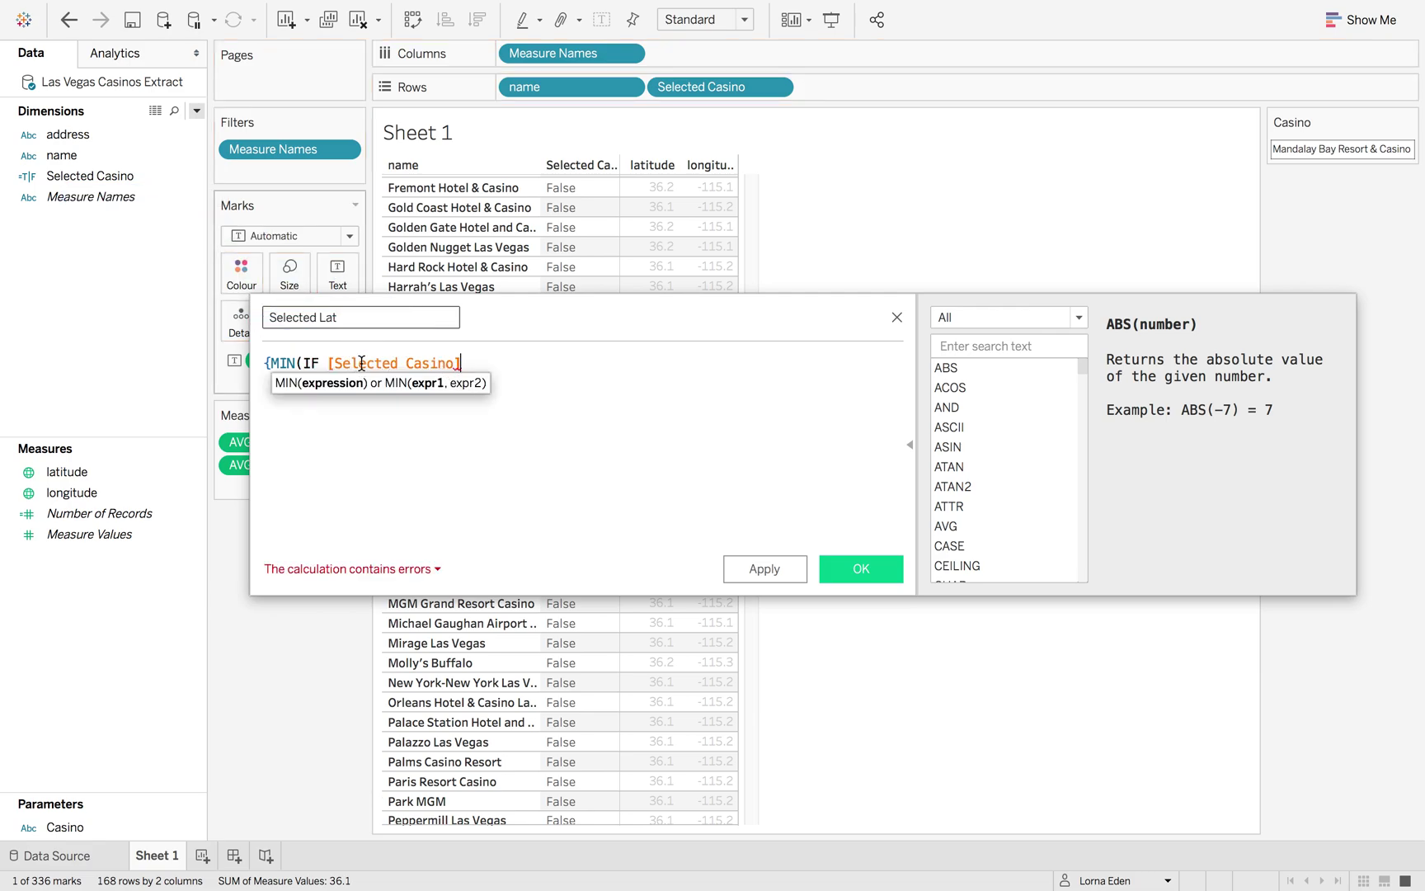
type("H")
key("BackSpace")
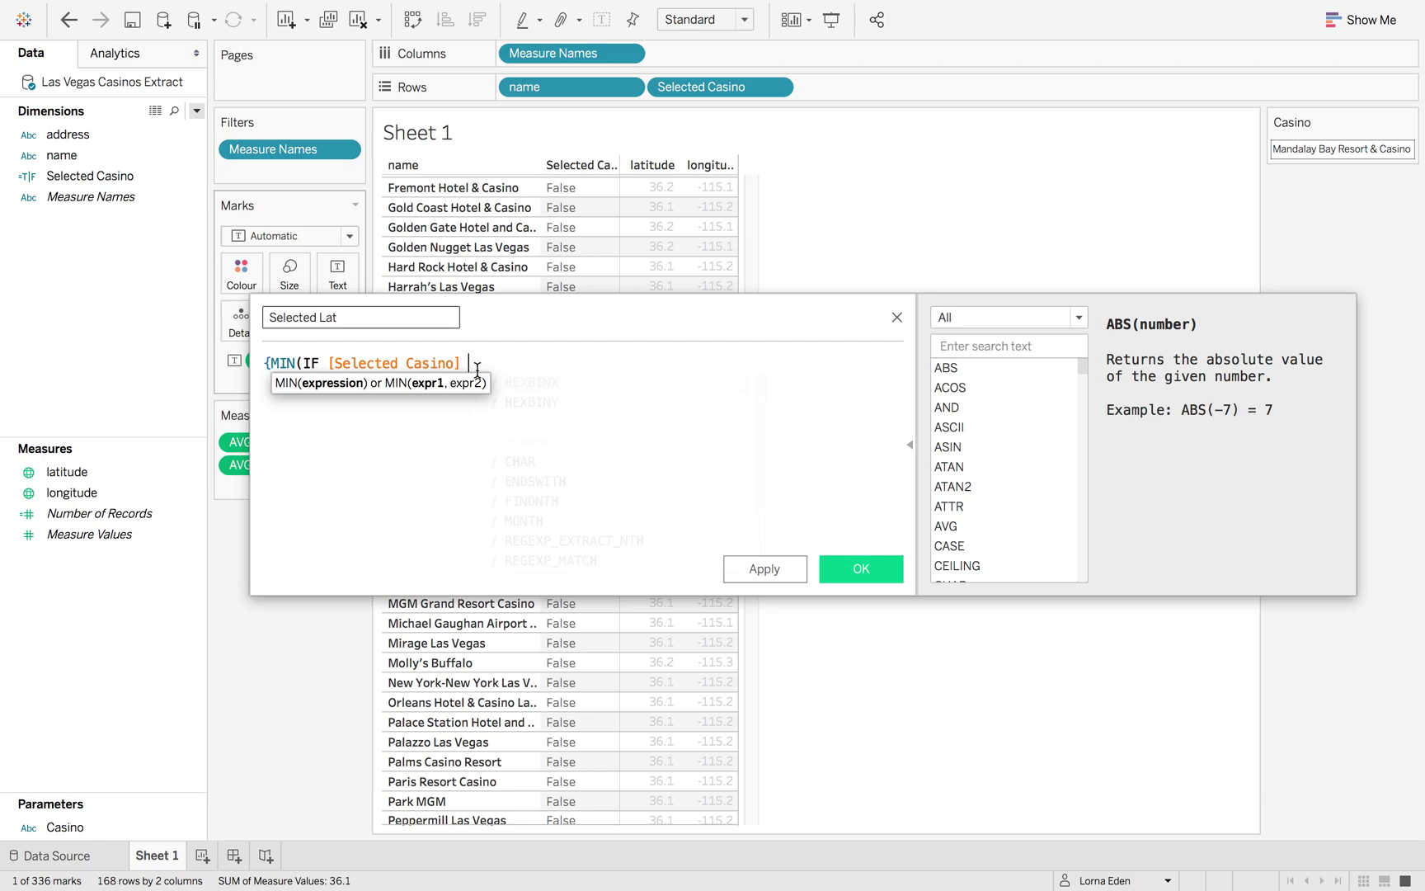
type("THEN")
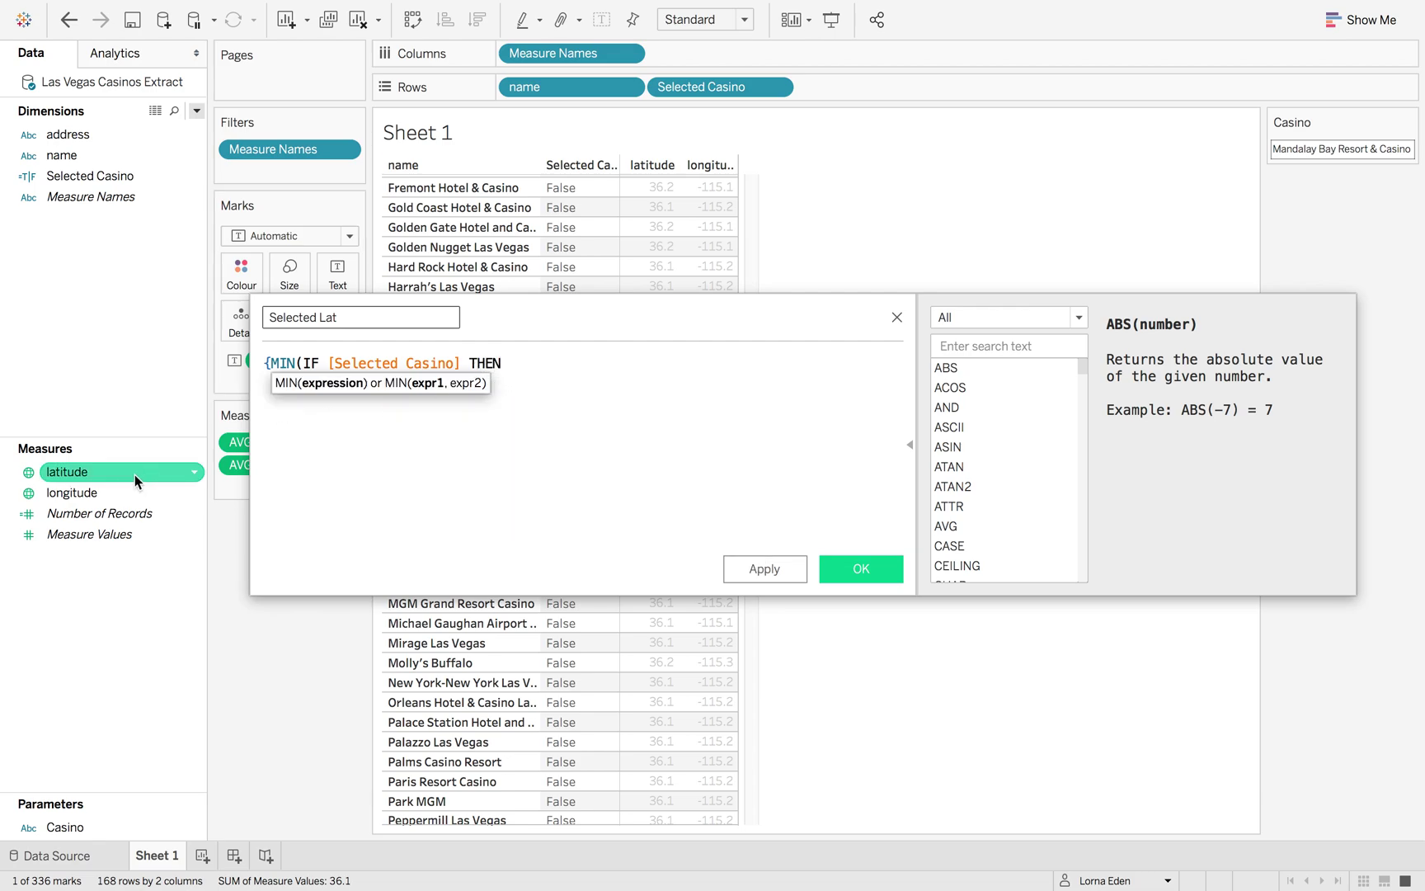
left_click_drag(67, 471, 538, 383)
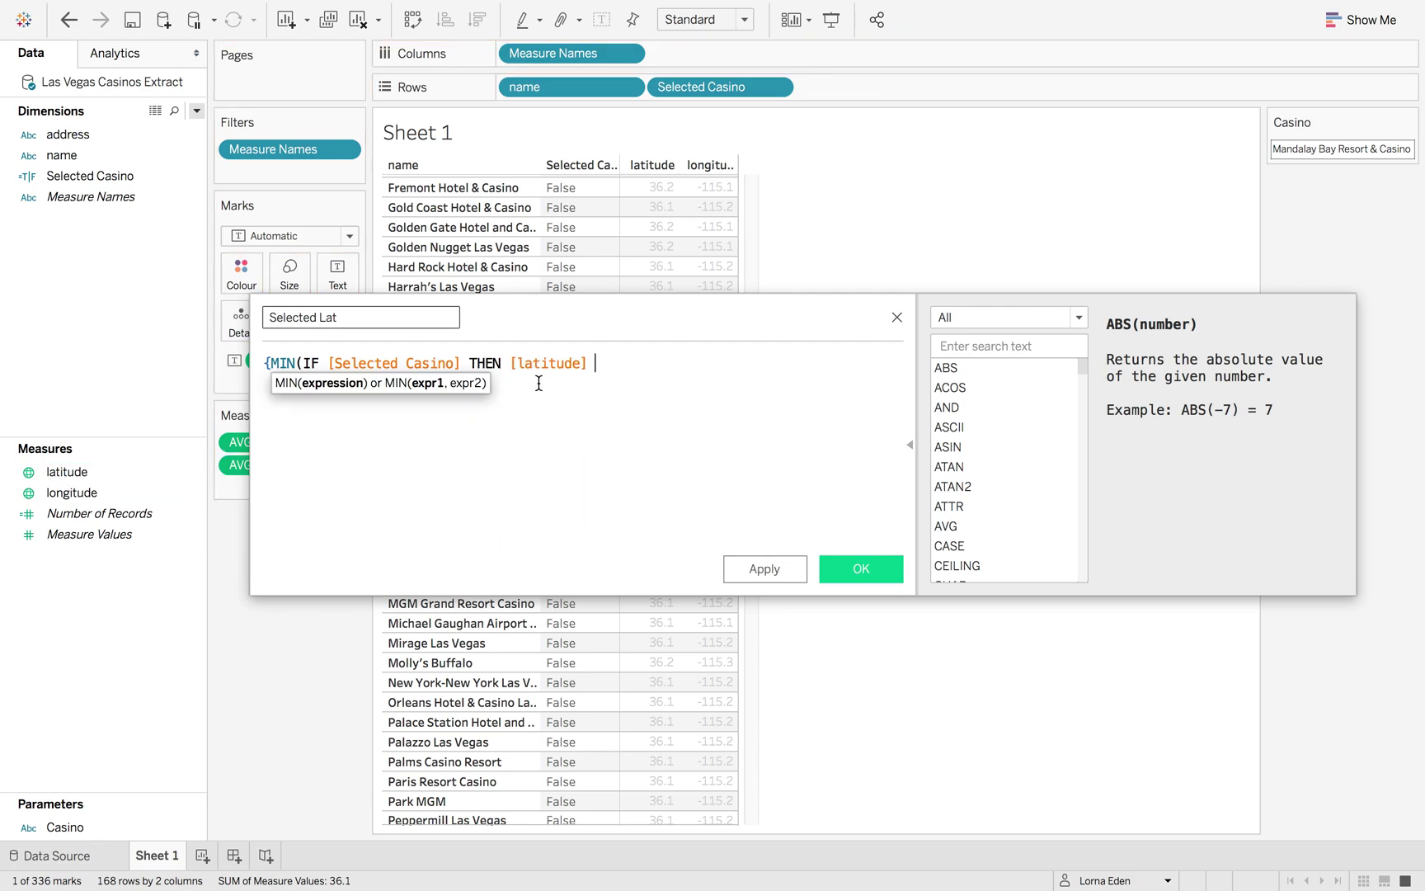
type("END")
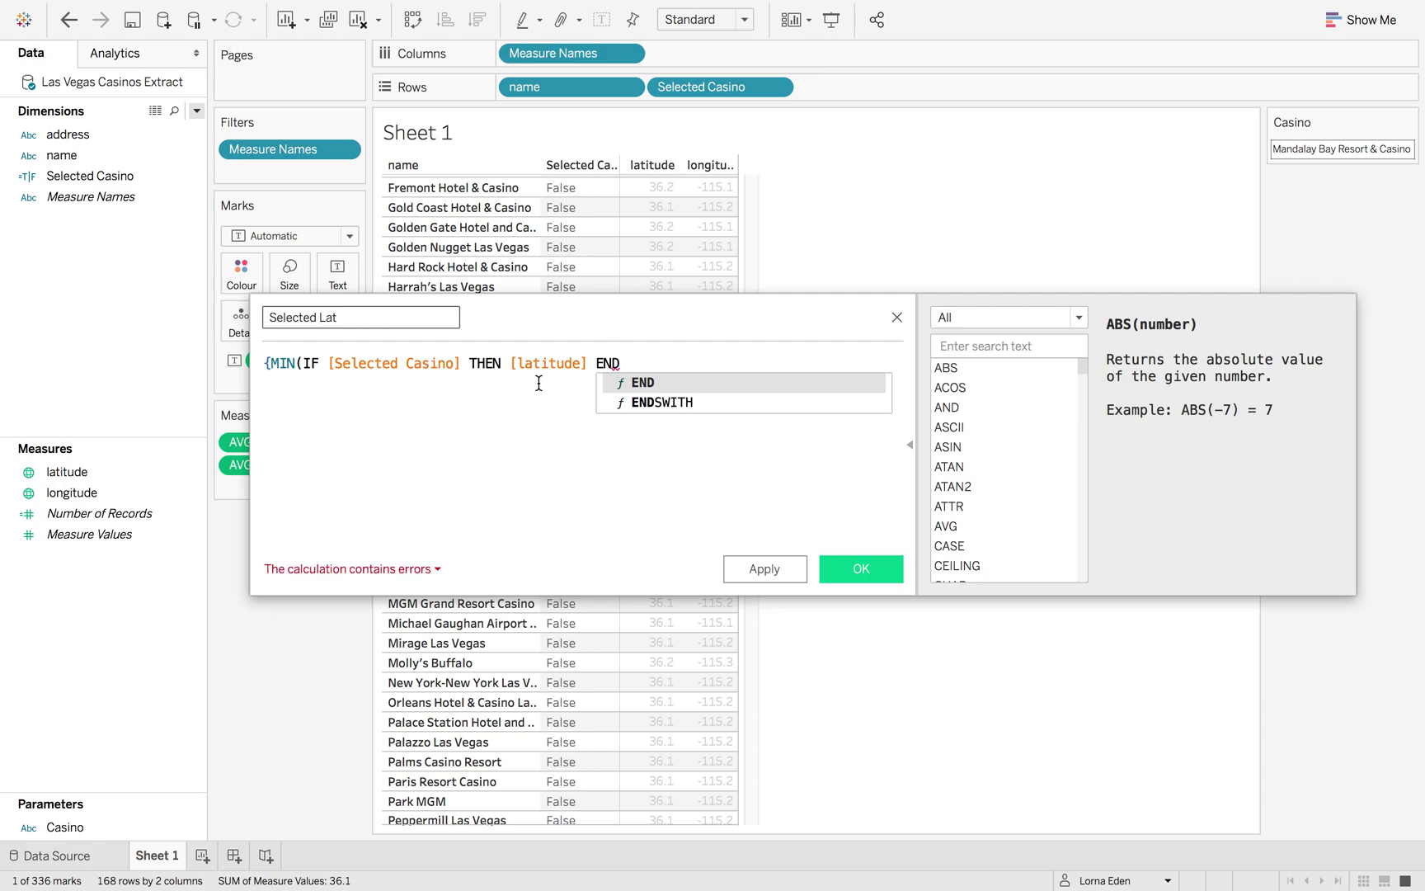
type(")}")
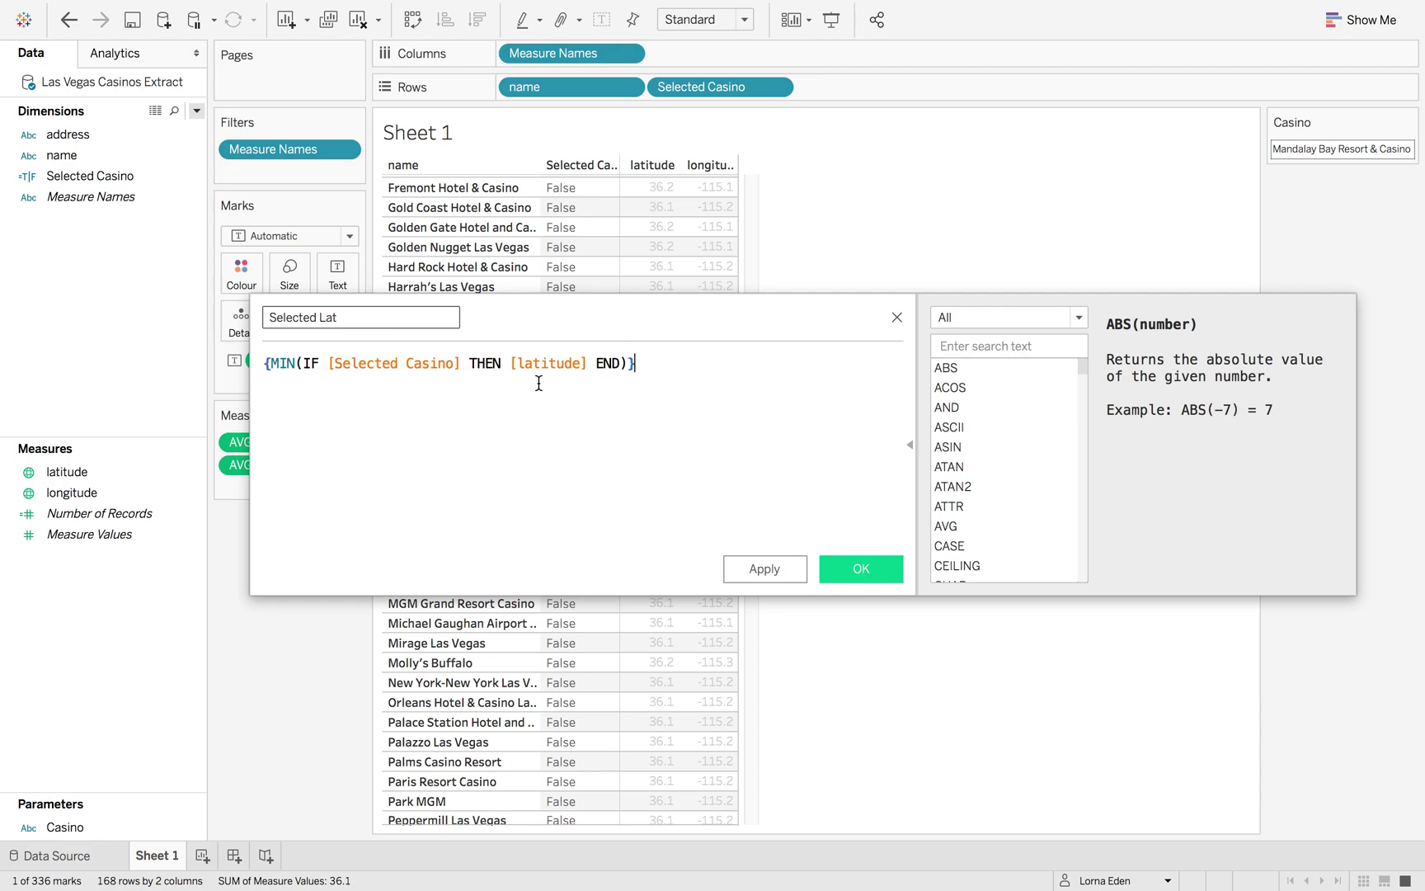
left_click(852, 571)
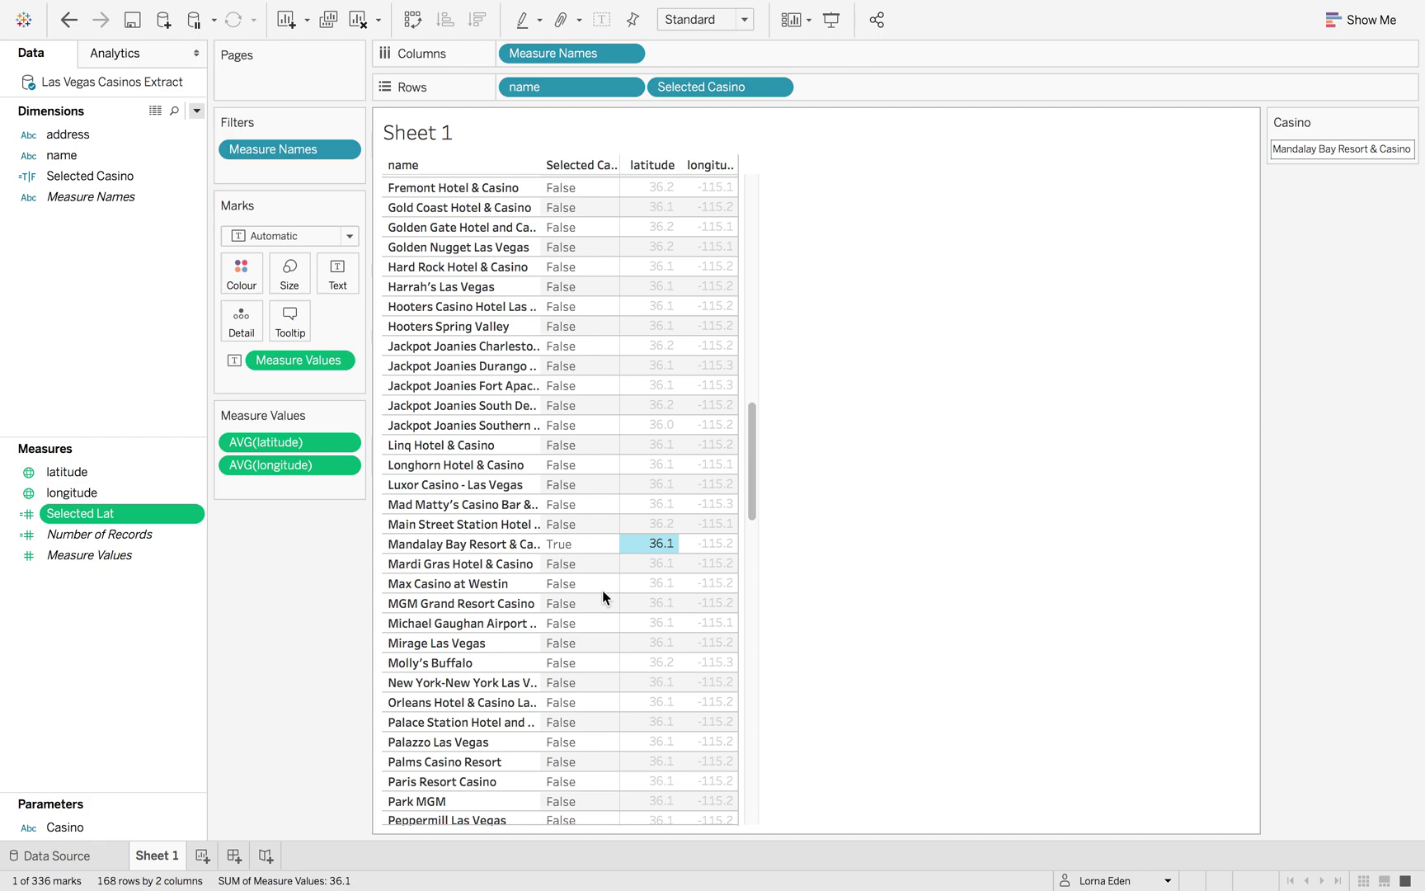
Duplicate the Selected Lat measure and open the copy's calculation.
right_click(97, 517)
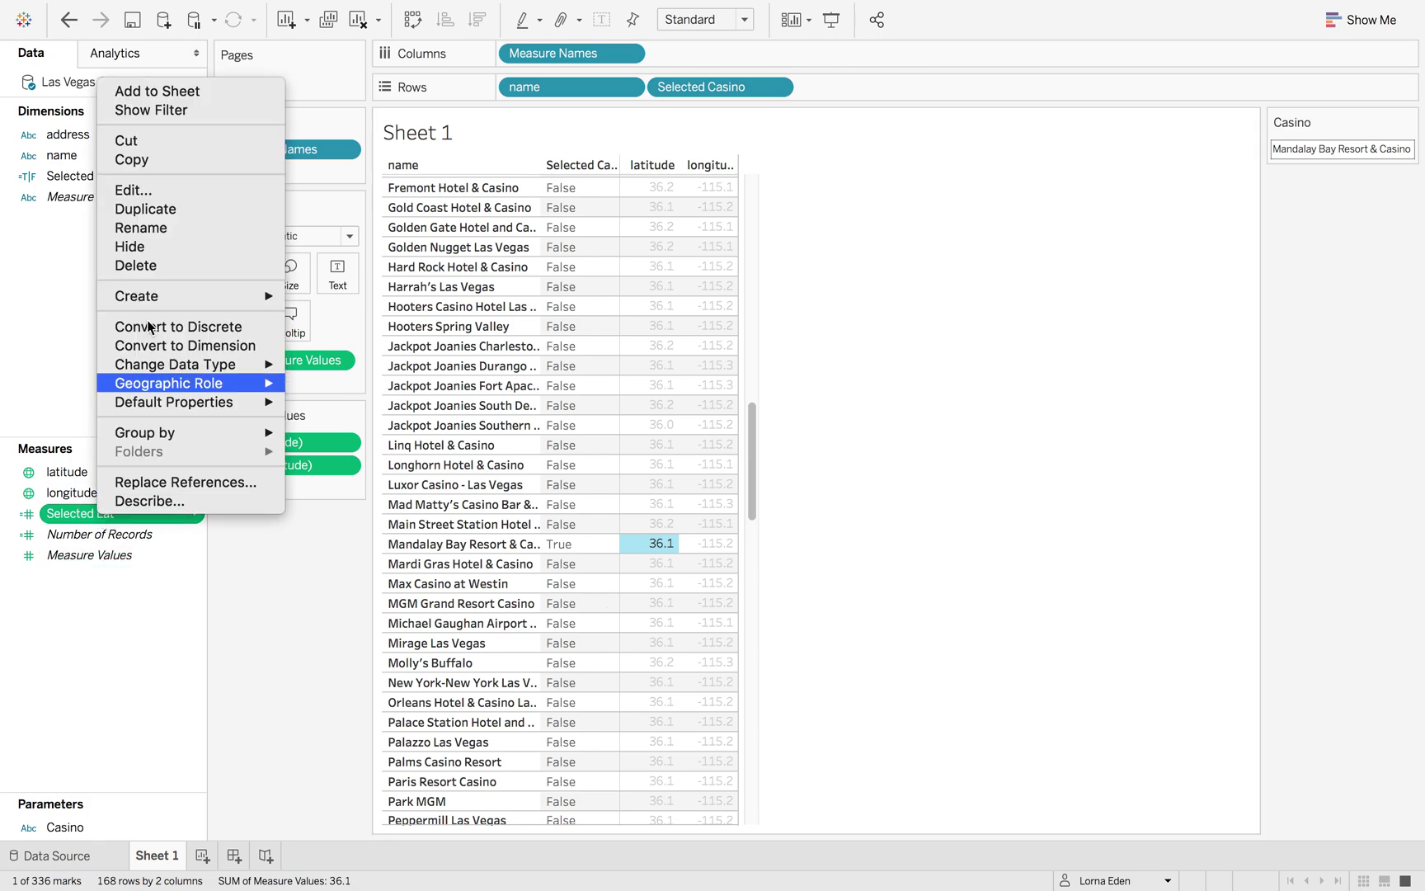
left_click(176, 209)
right_click(83, 539)
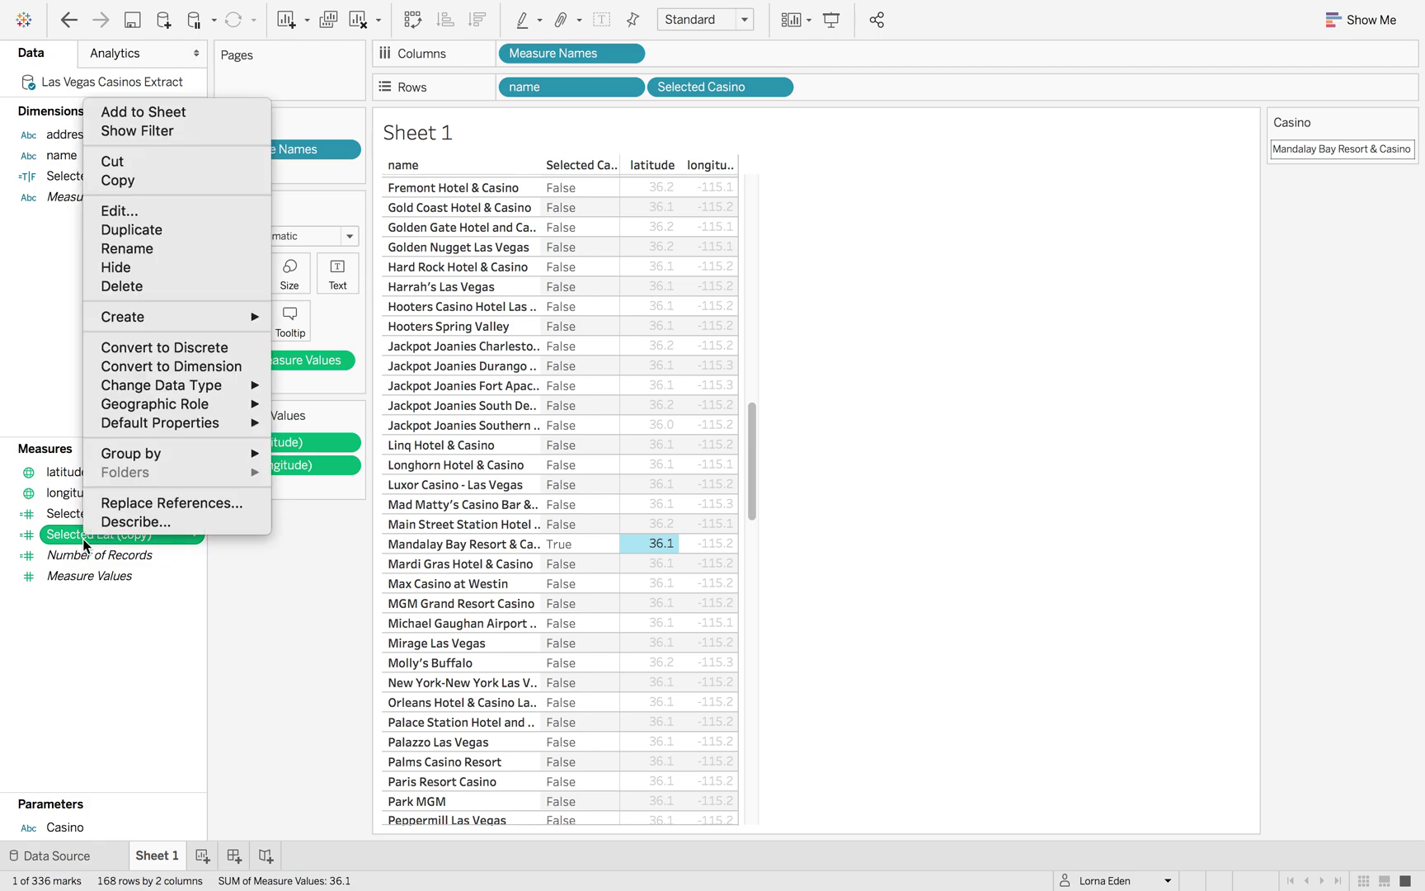
left_click(191, 214)
Rename the copy Selected Long, replace latitude with longitude, and save it.
left_click(395, 319)
left_click_drag(395, 318, 320, 317)
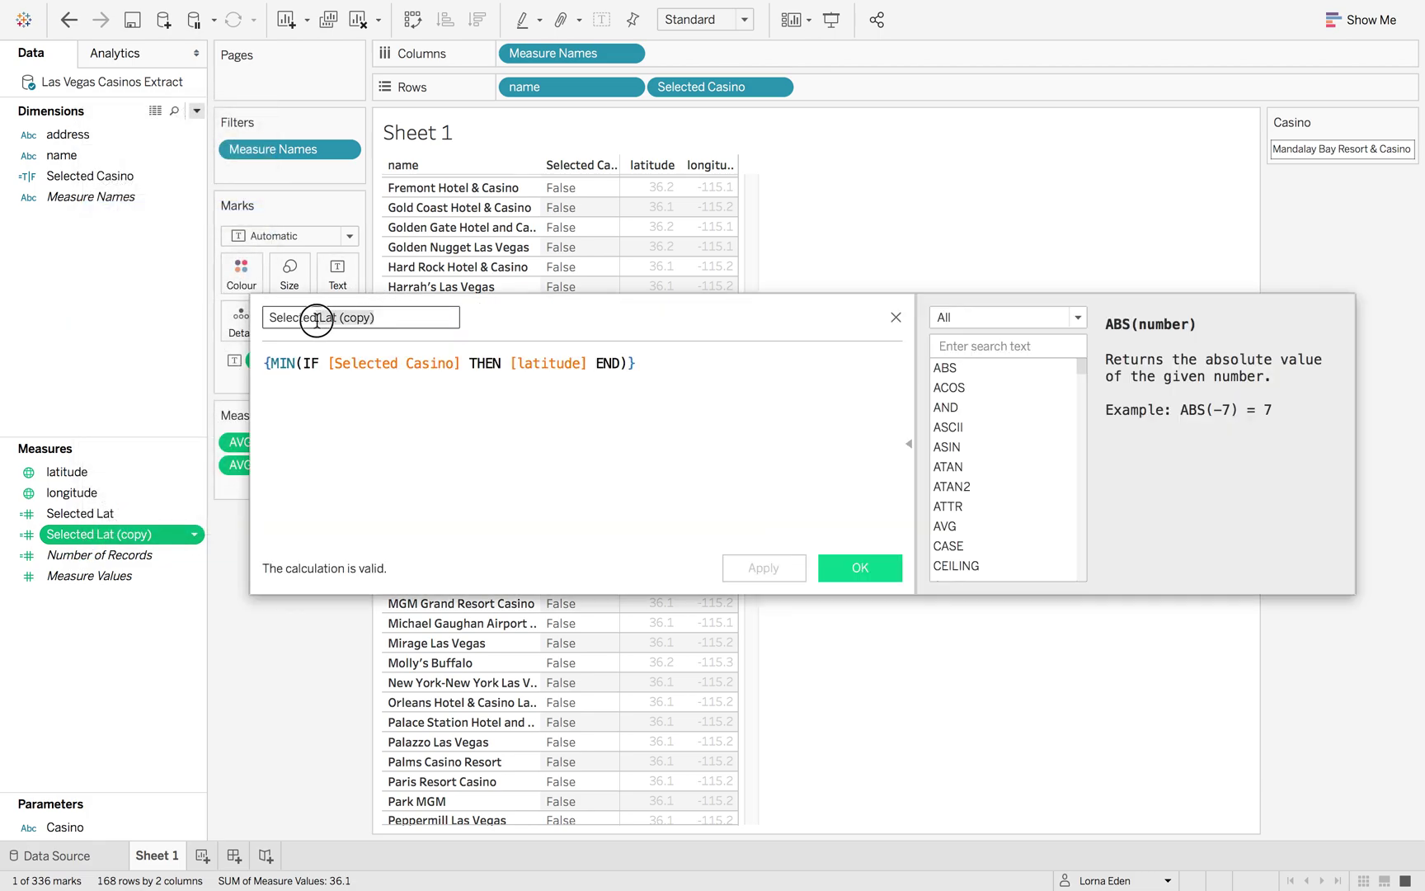
key("BackSpace")
type("ong")
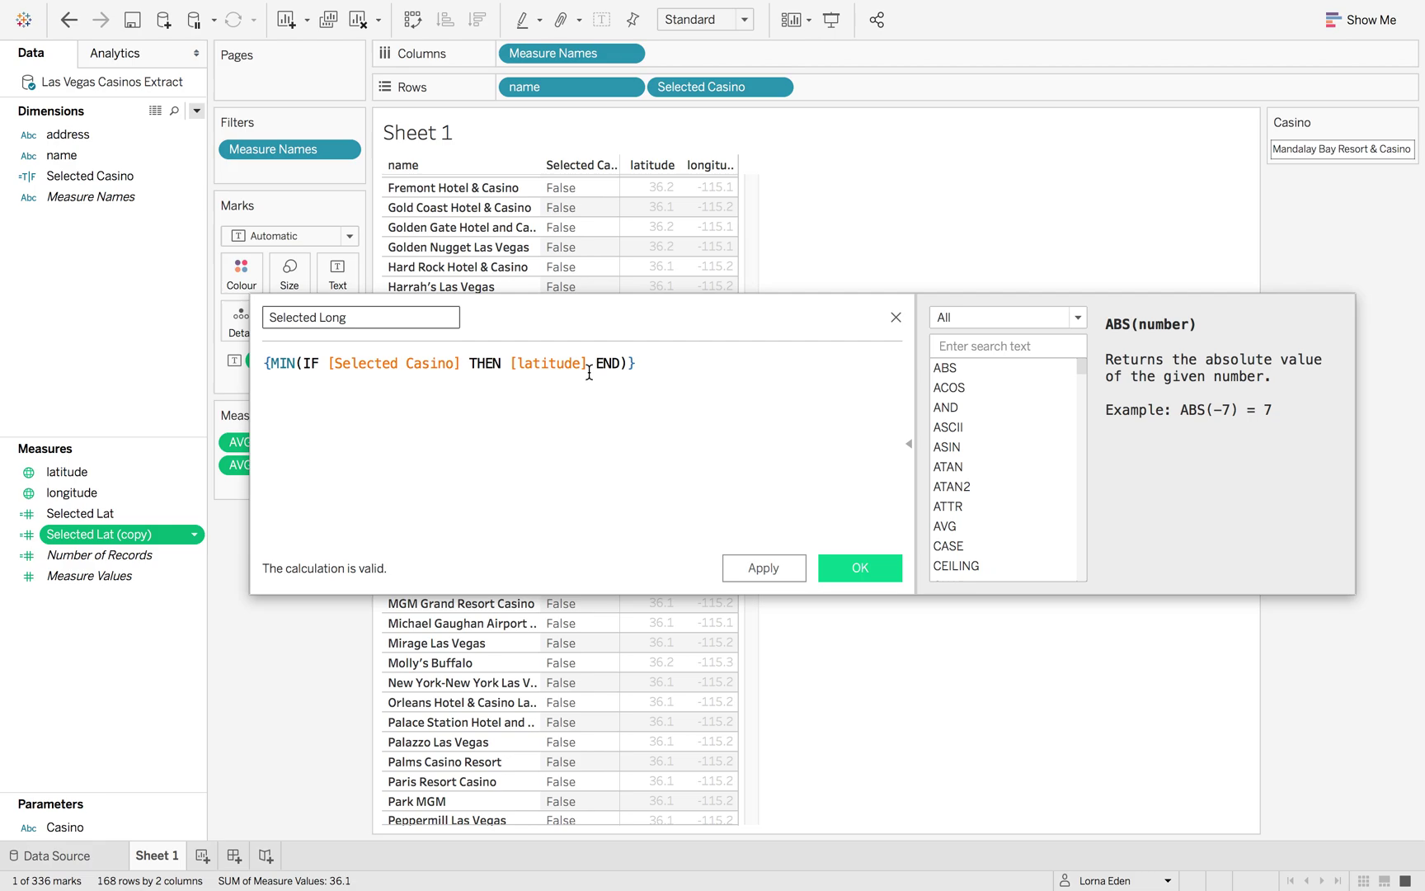
left_click_drag(589, 373, 519, 369)
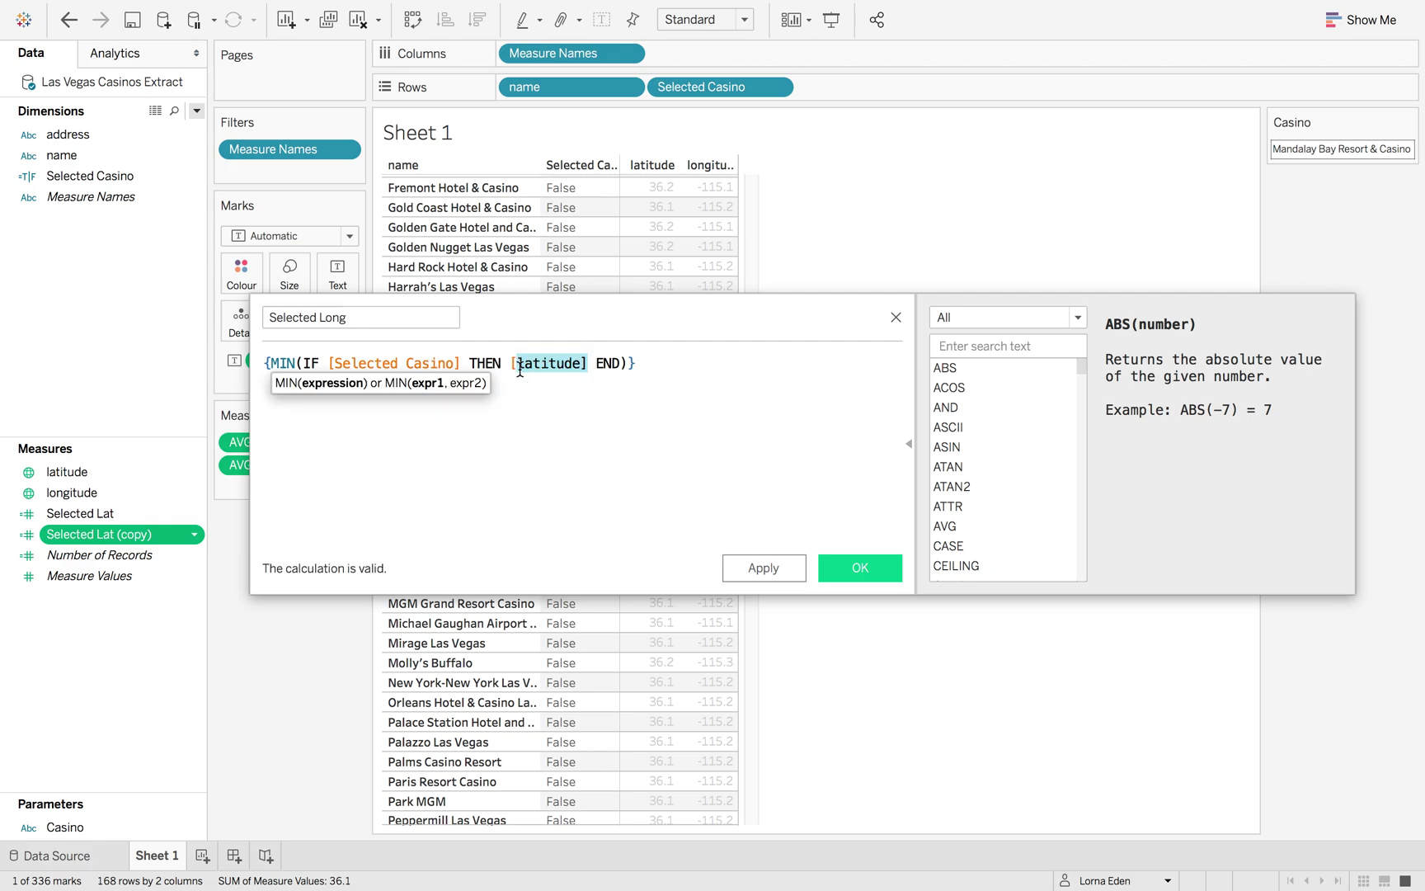
type("lon")
key("Return")
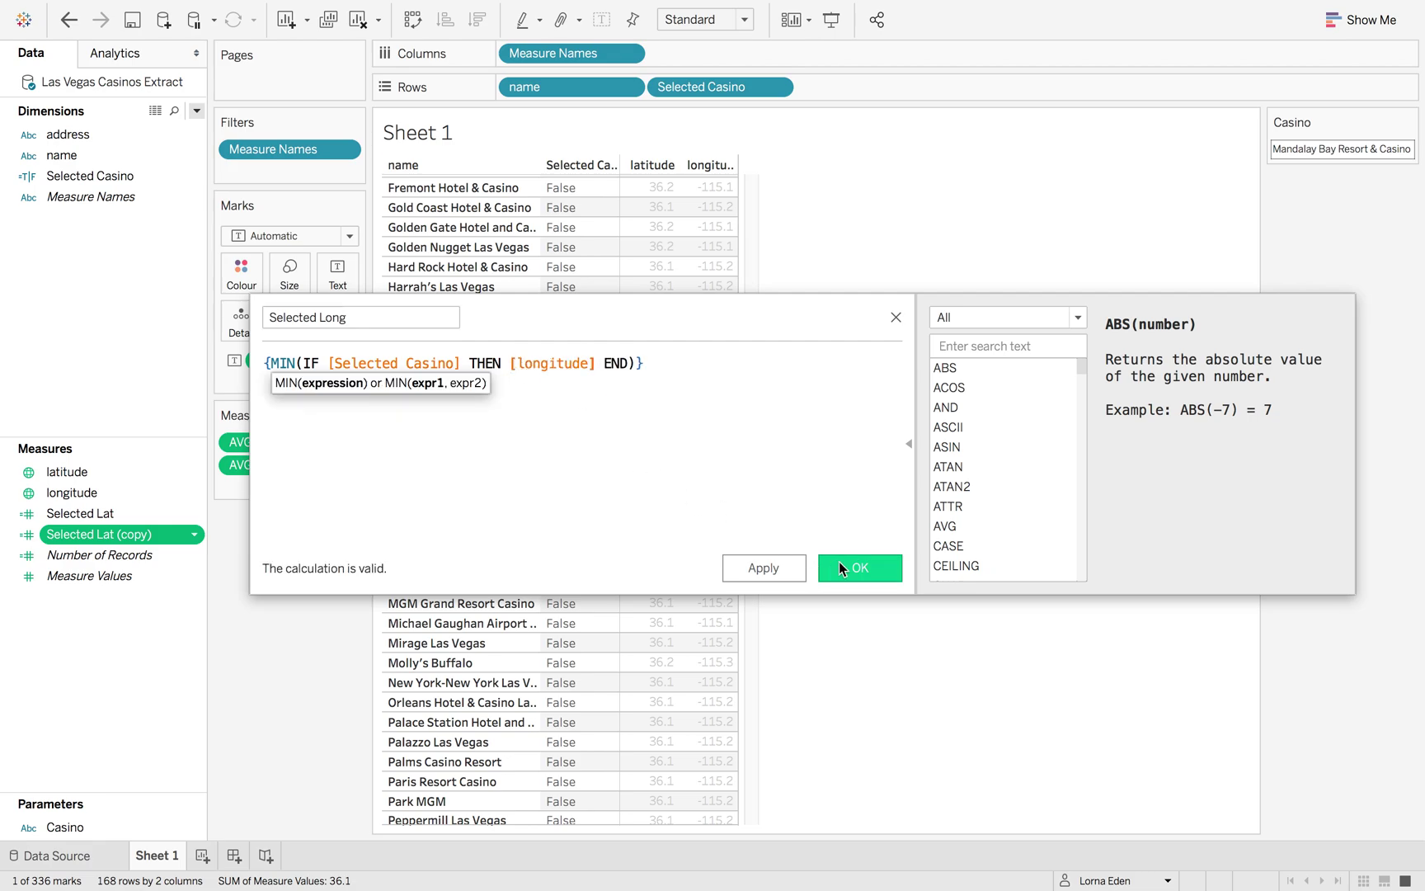
left_click(859, 567)
Give Selected Lat the Latitude geographic role and Selected Long the Longitude role.
left_click(27, 516)
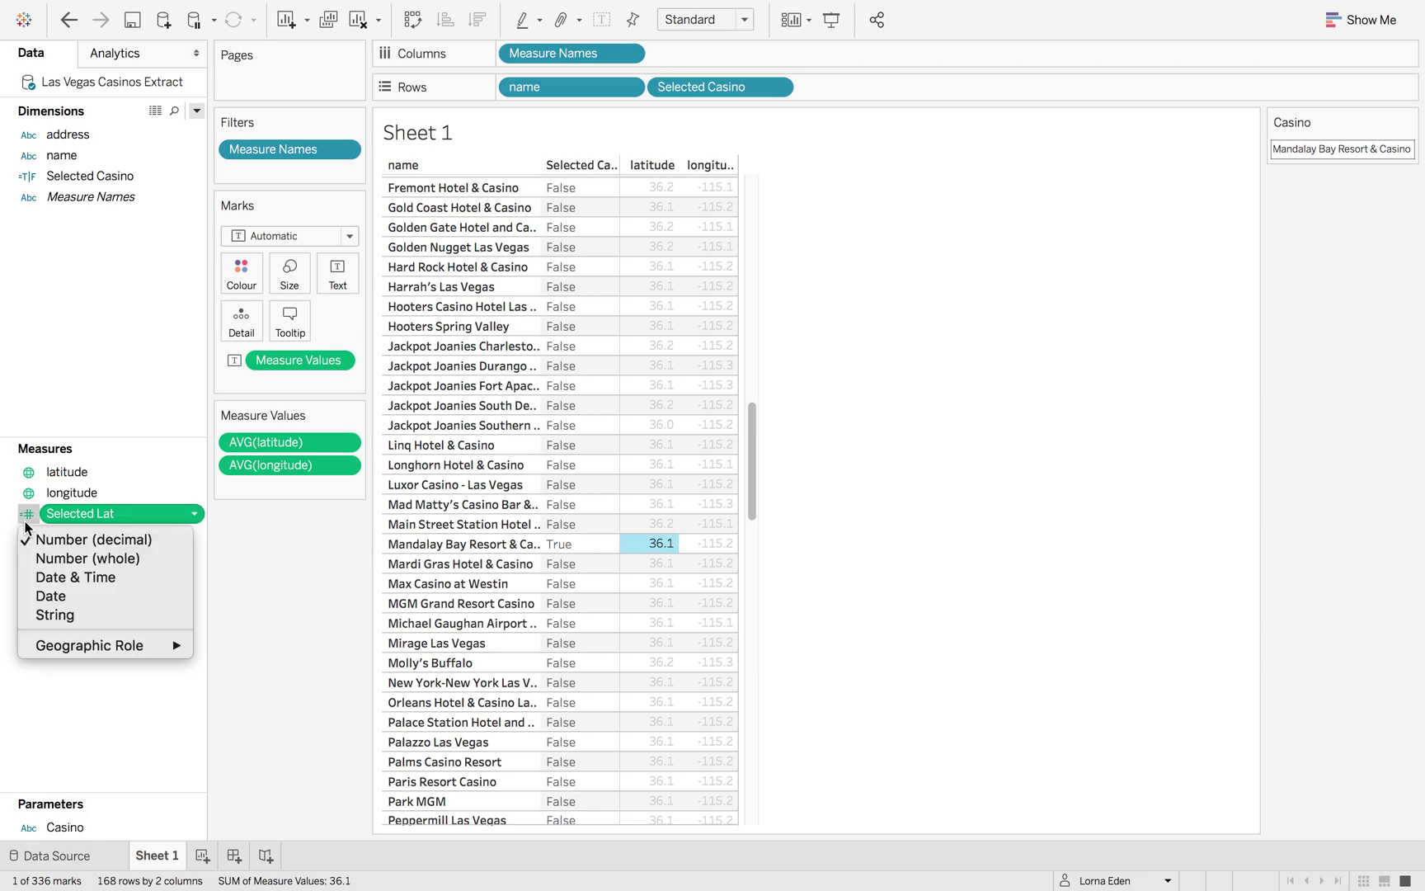
mouse_move(91, 646)
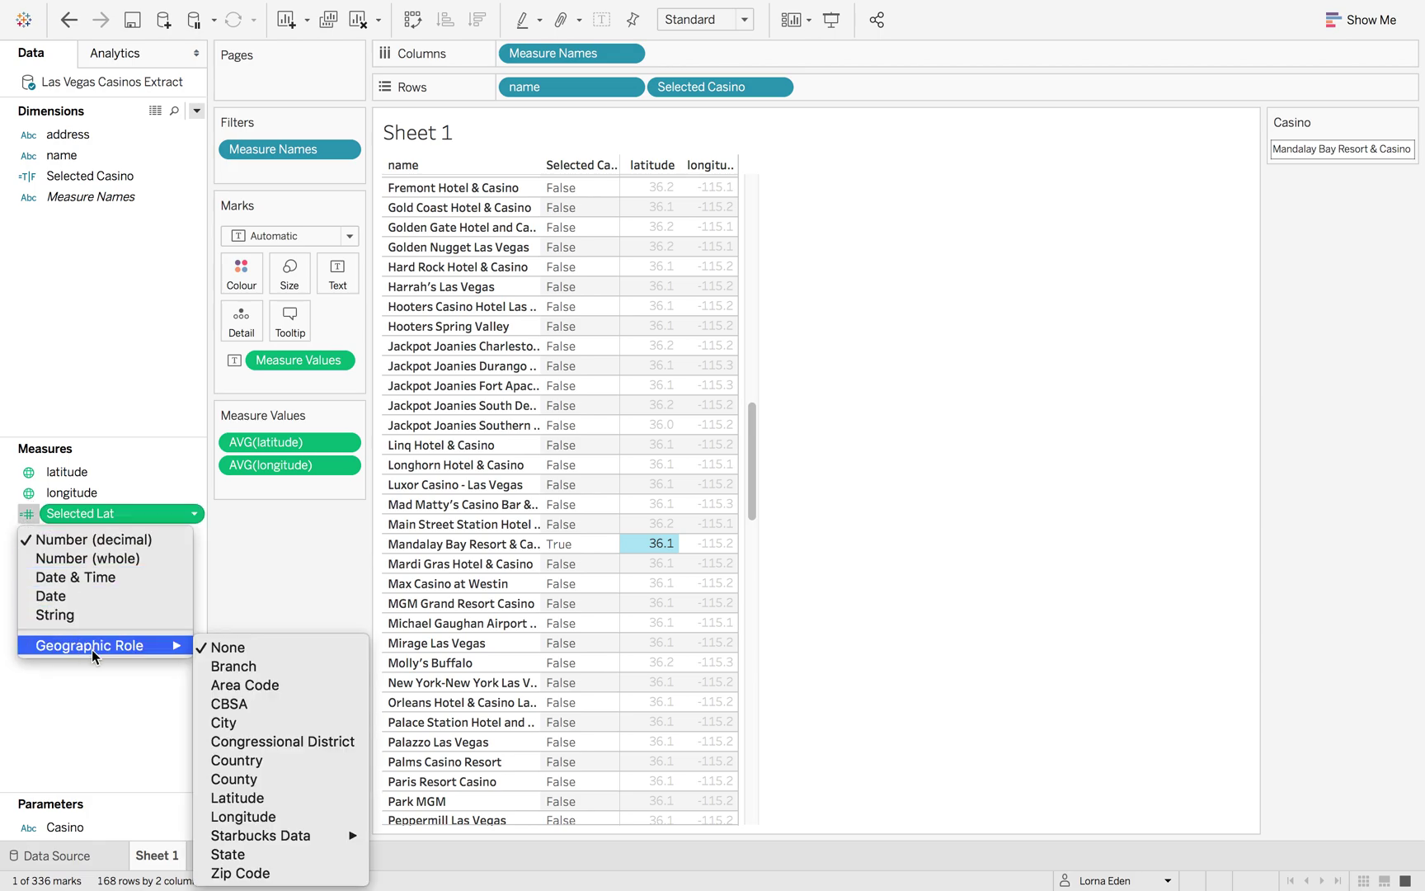
left_click(237, 797)
left_click(26, 534)
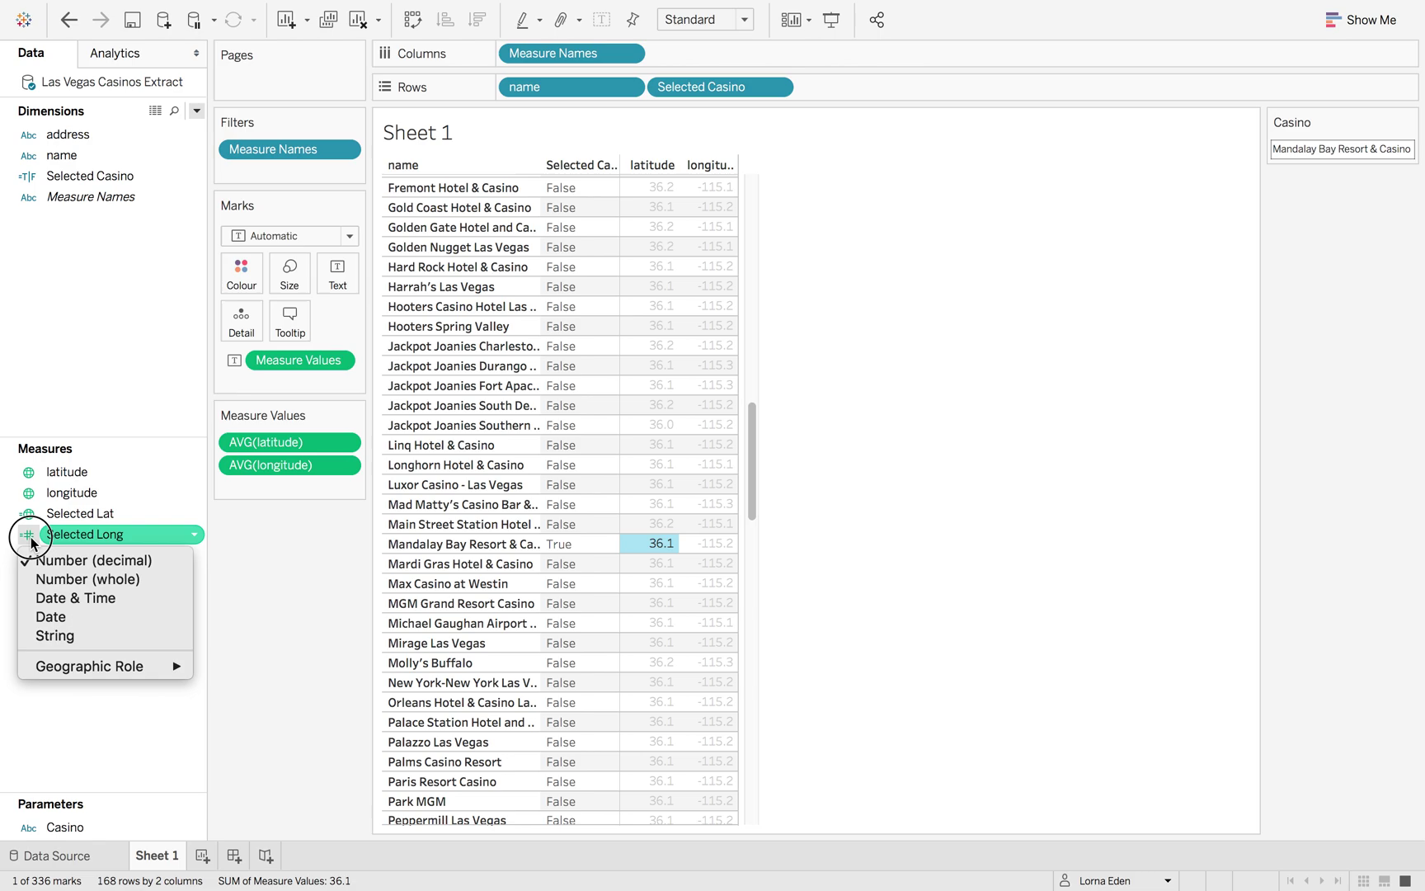
mouse_move(101, 667)
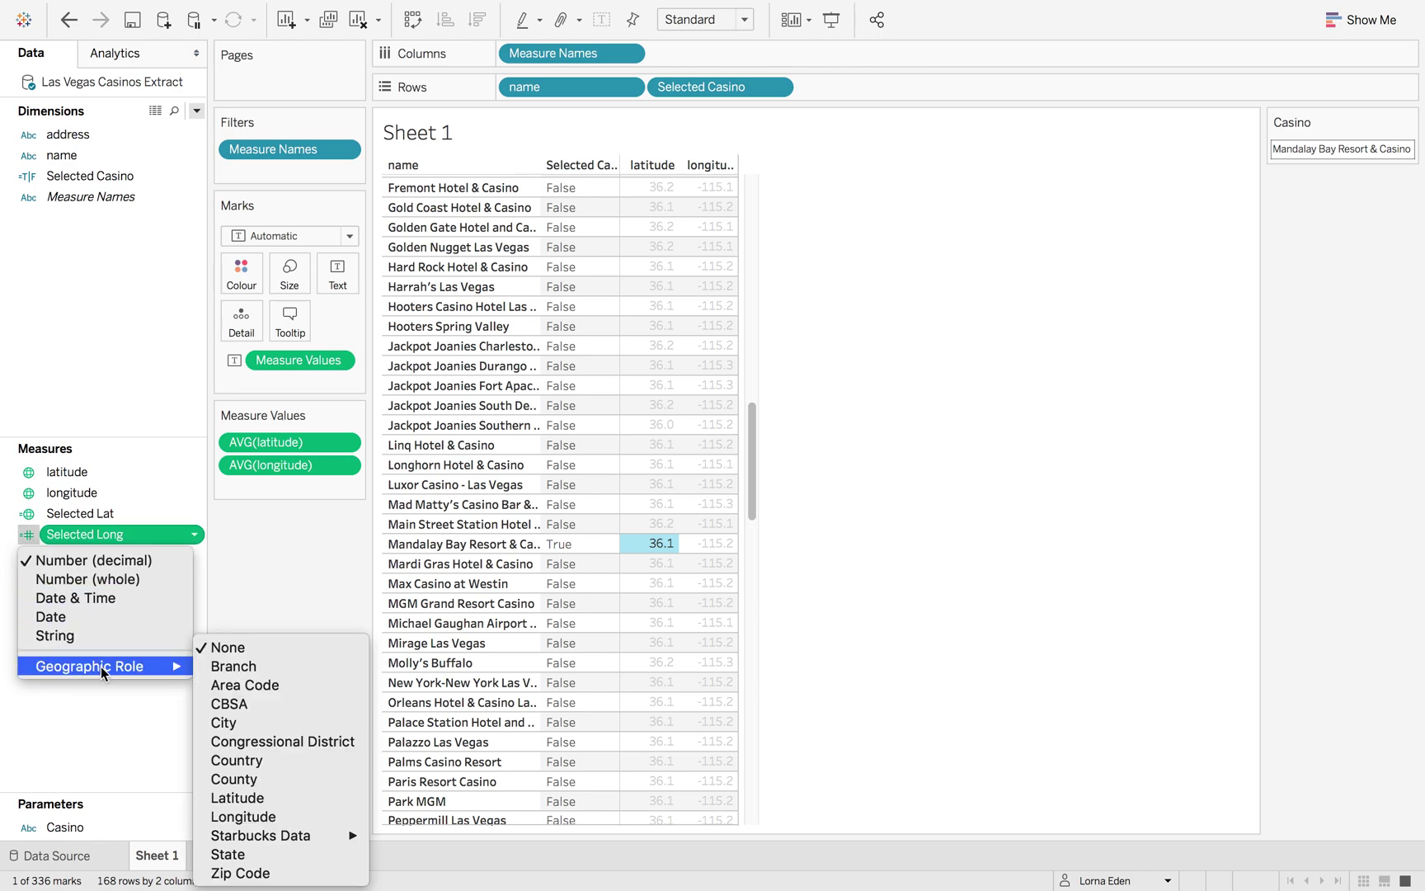
left_click(243, 817)
Add Selected Lat and Selected Long as columns in the Measure Values table.
left_click_drag(78, 513, 293, 486)
left_click_drag(145, 532, 280, 507)
left_click(711, 546, "ctrl")
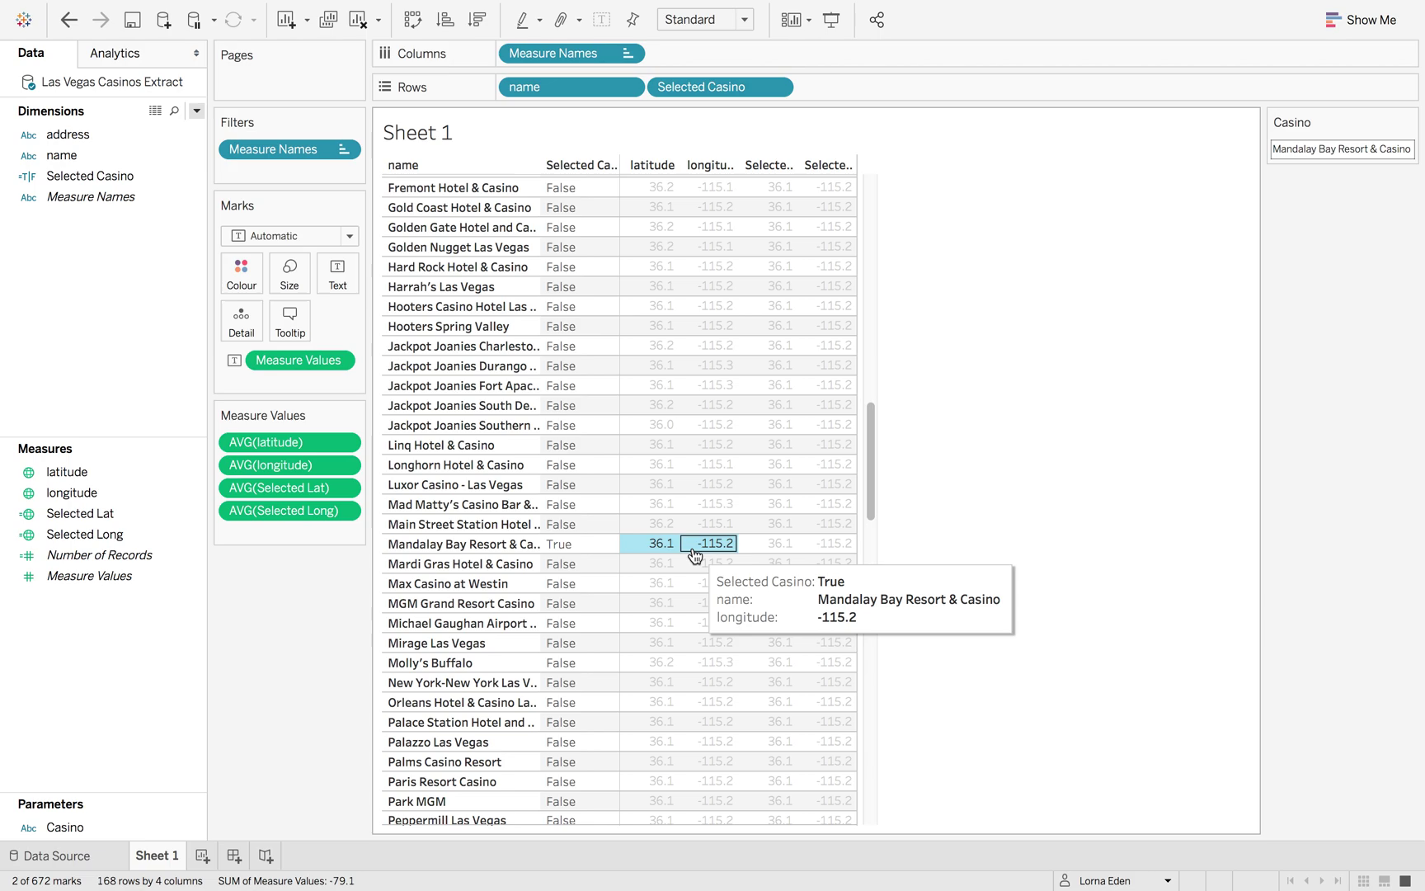
left_click(884, 566)
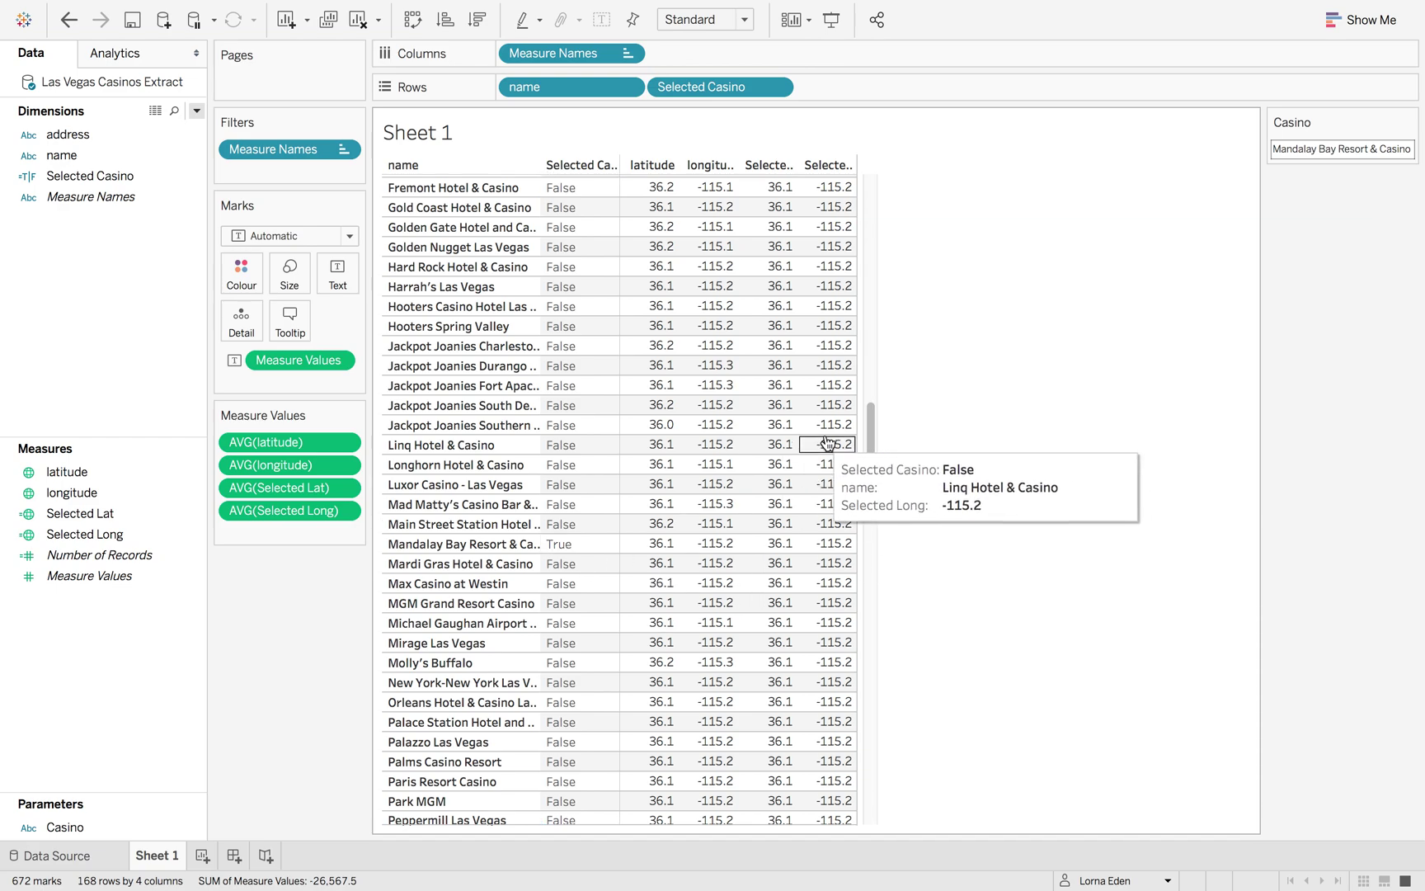
Start a calculated field named Start Point using the MAKEPOINT function.
left_click(194, 111)
left_click(99, 131)
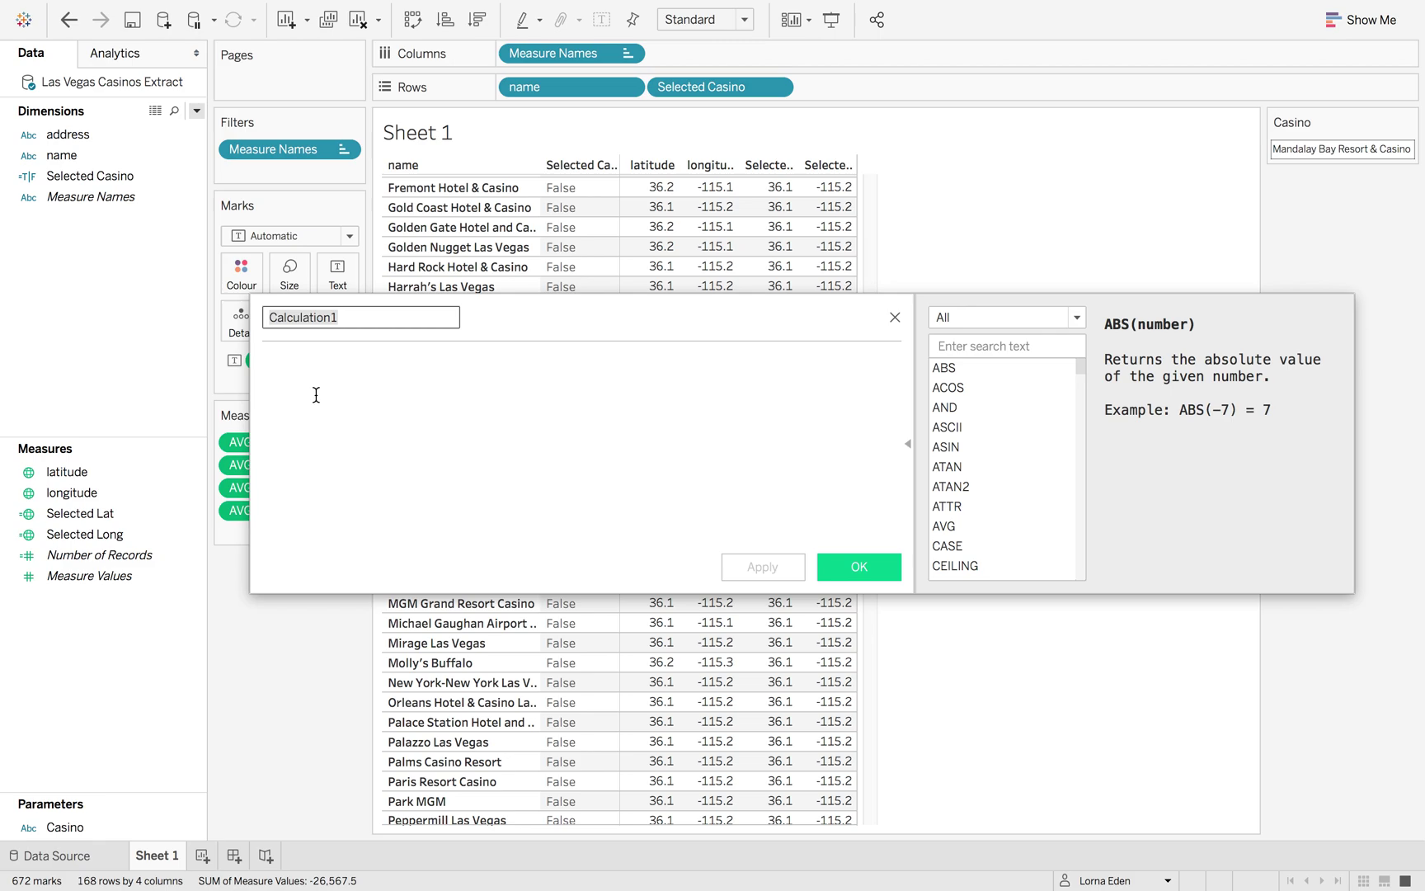
type("Start Point")
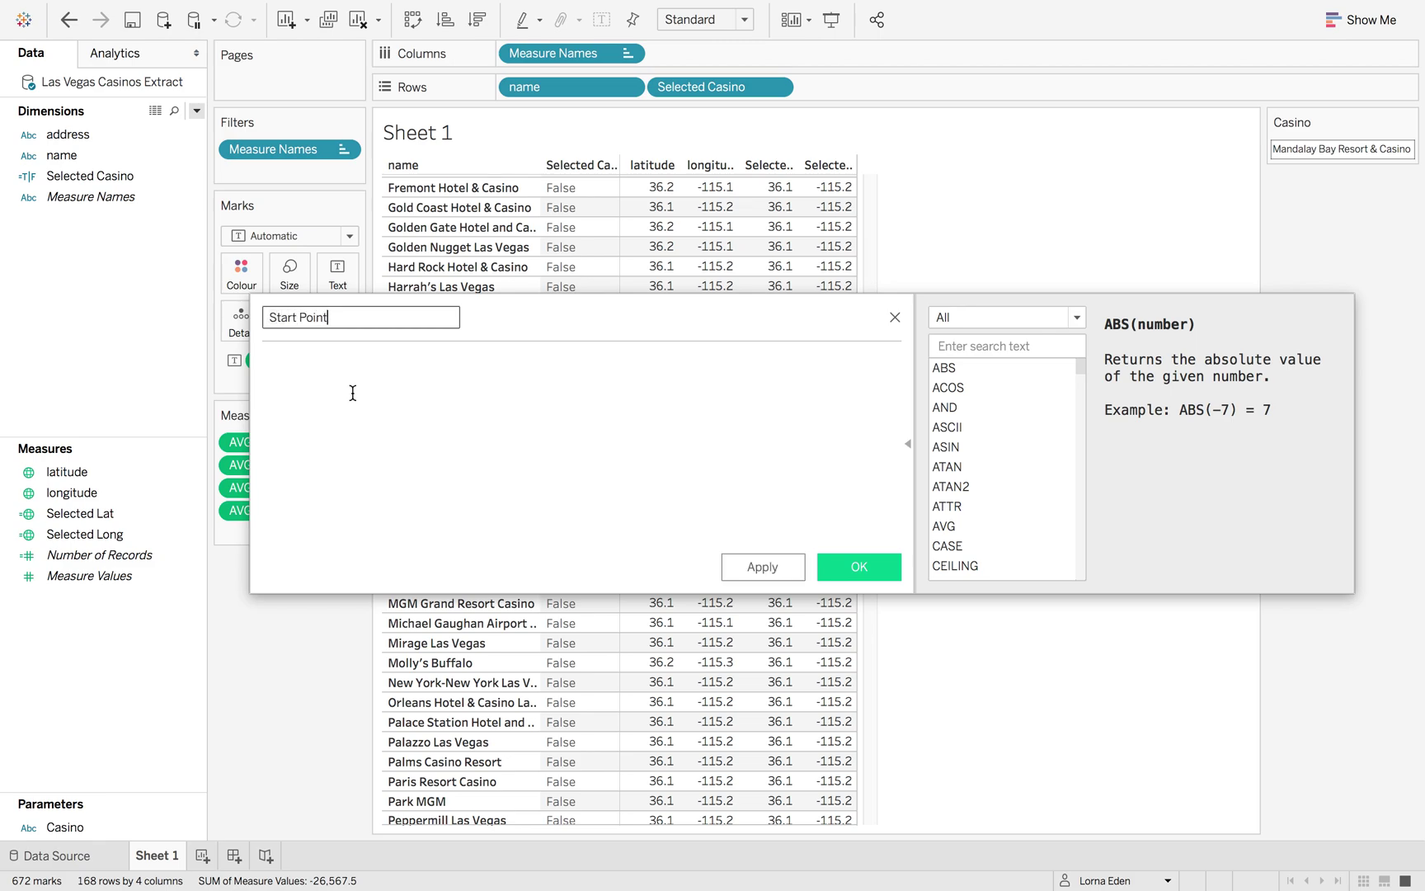
left_click(352, 393)
type("make")
key("Down")
key("Down")
key("Down")
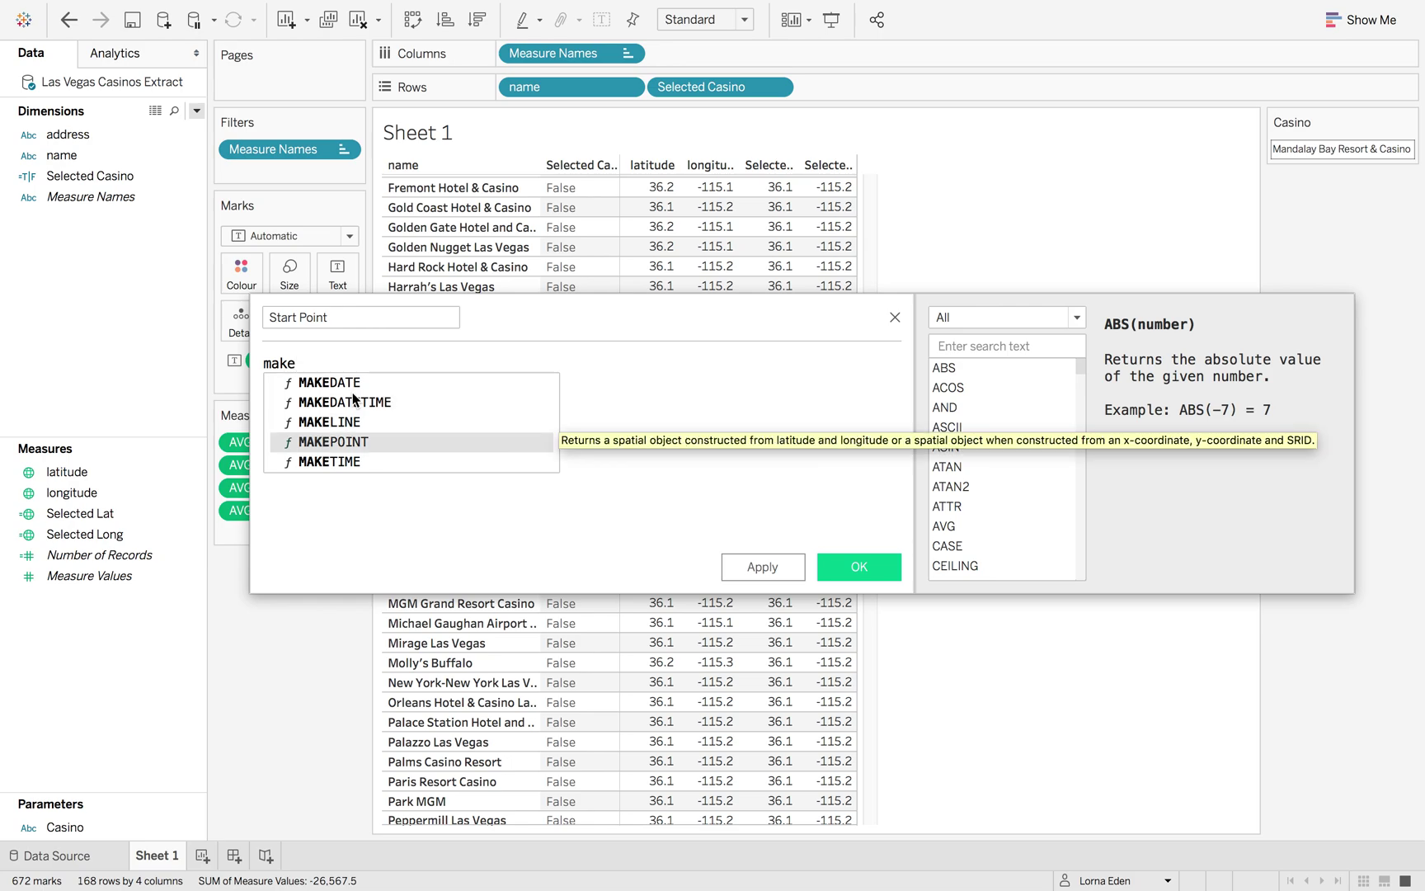
key("Return")
Complete it as MAKEPOINT([Selected Lat],[Selected Long]) and save.
type("se")
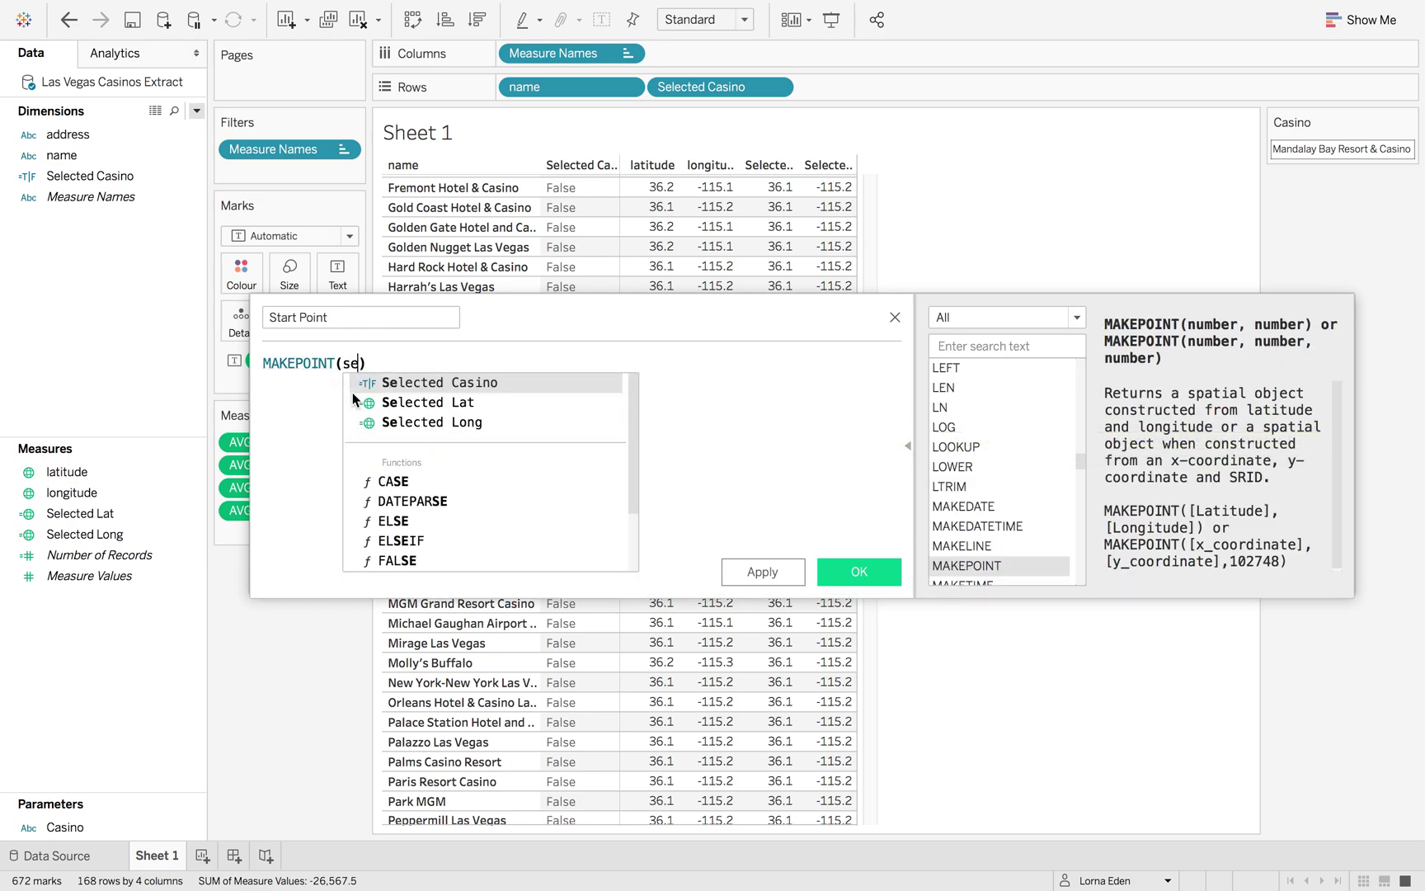
type("l")
key("Down")
key("Return")
type(",sel")
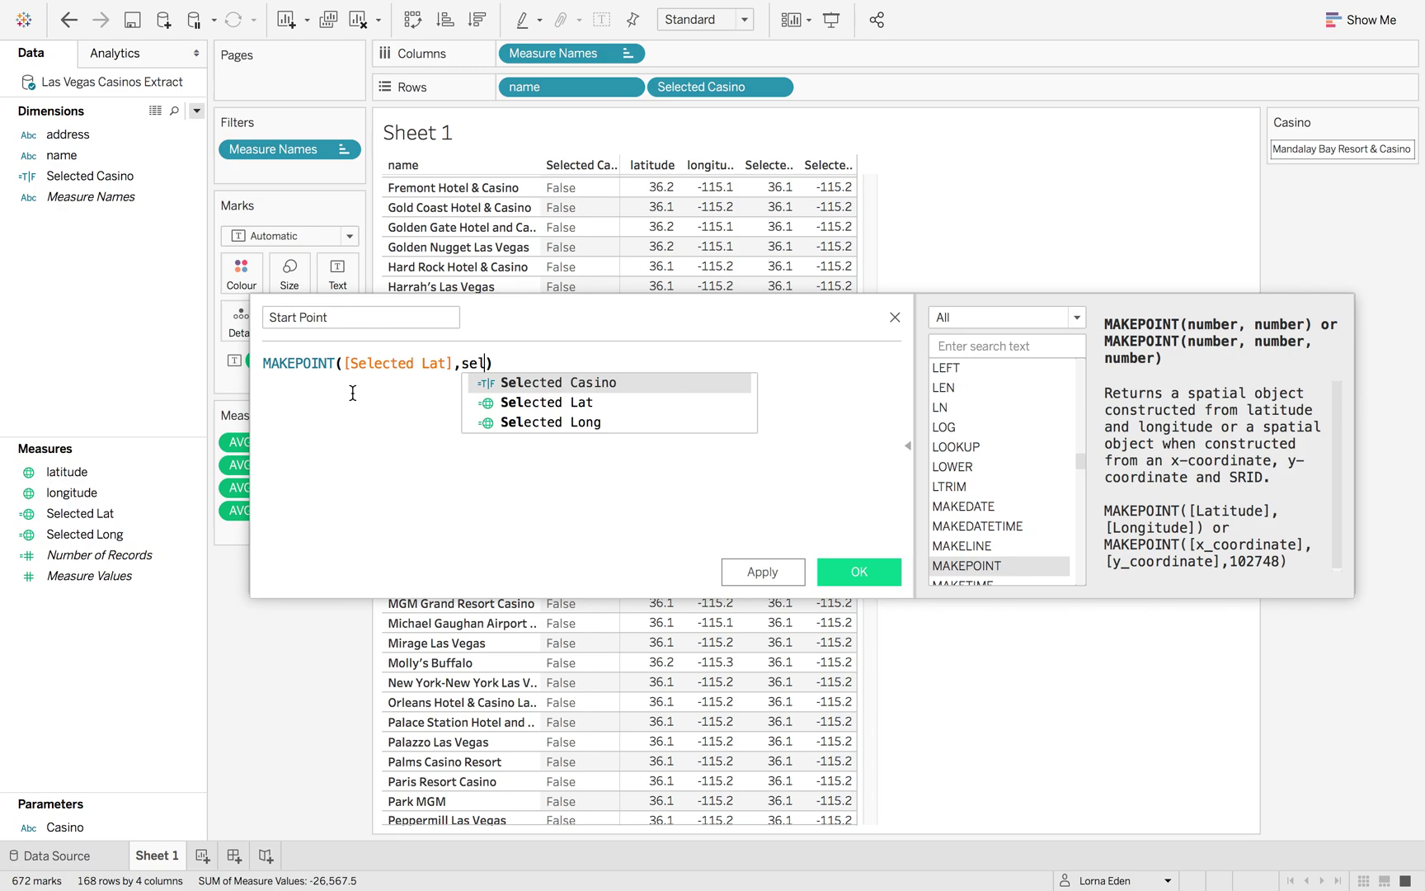
key("Down")
key("Down")
key("Return")
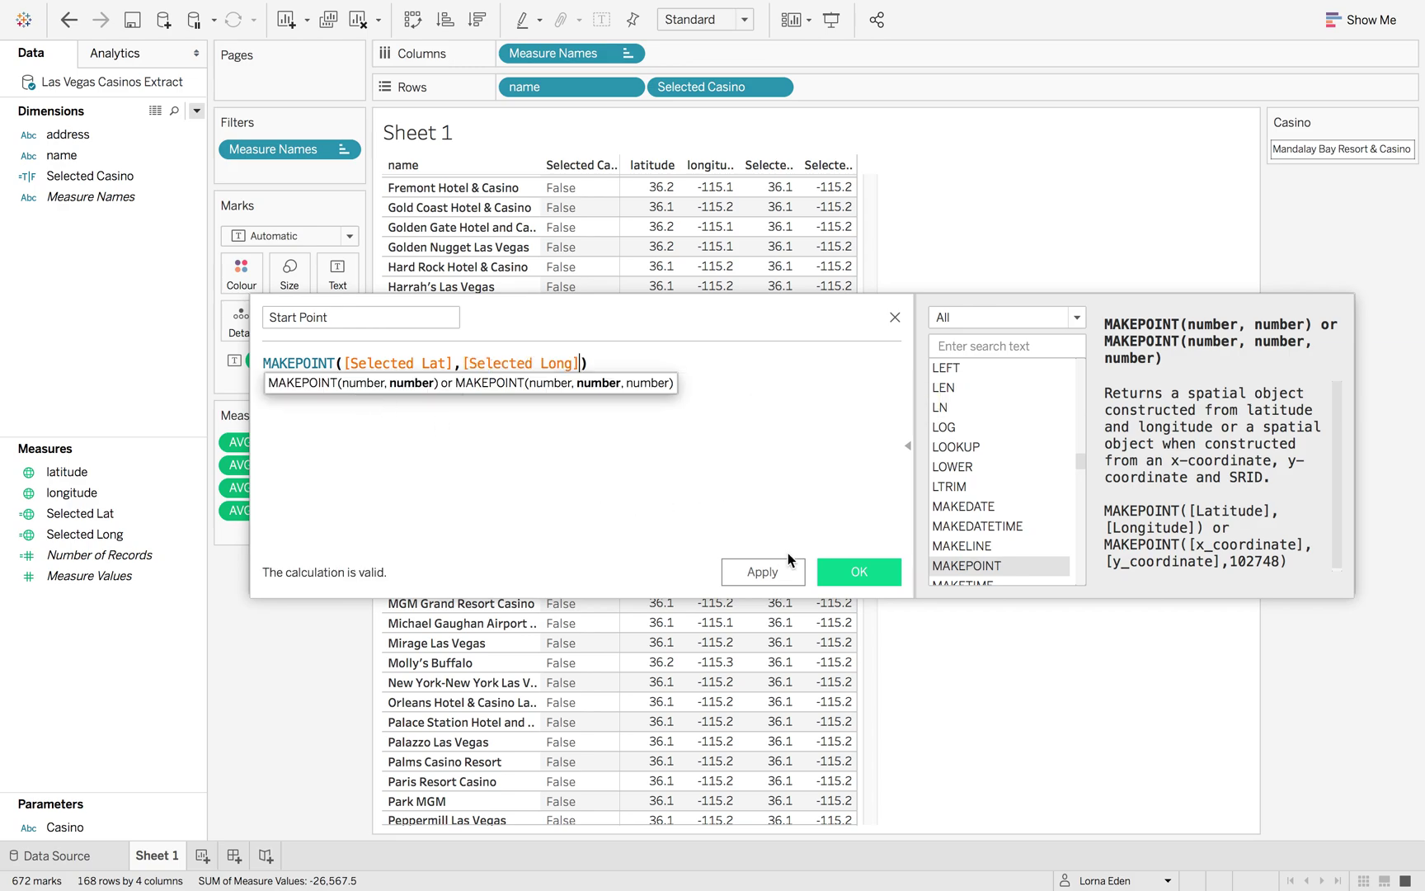
left_click(842, 567)
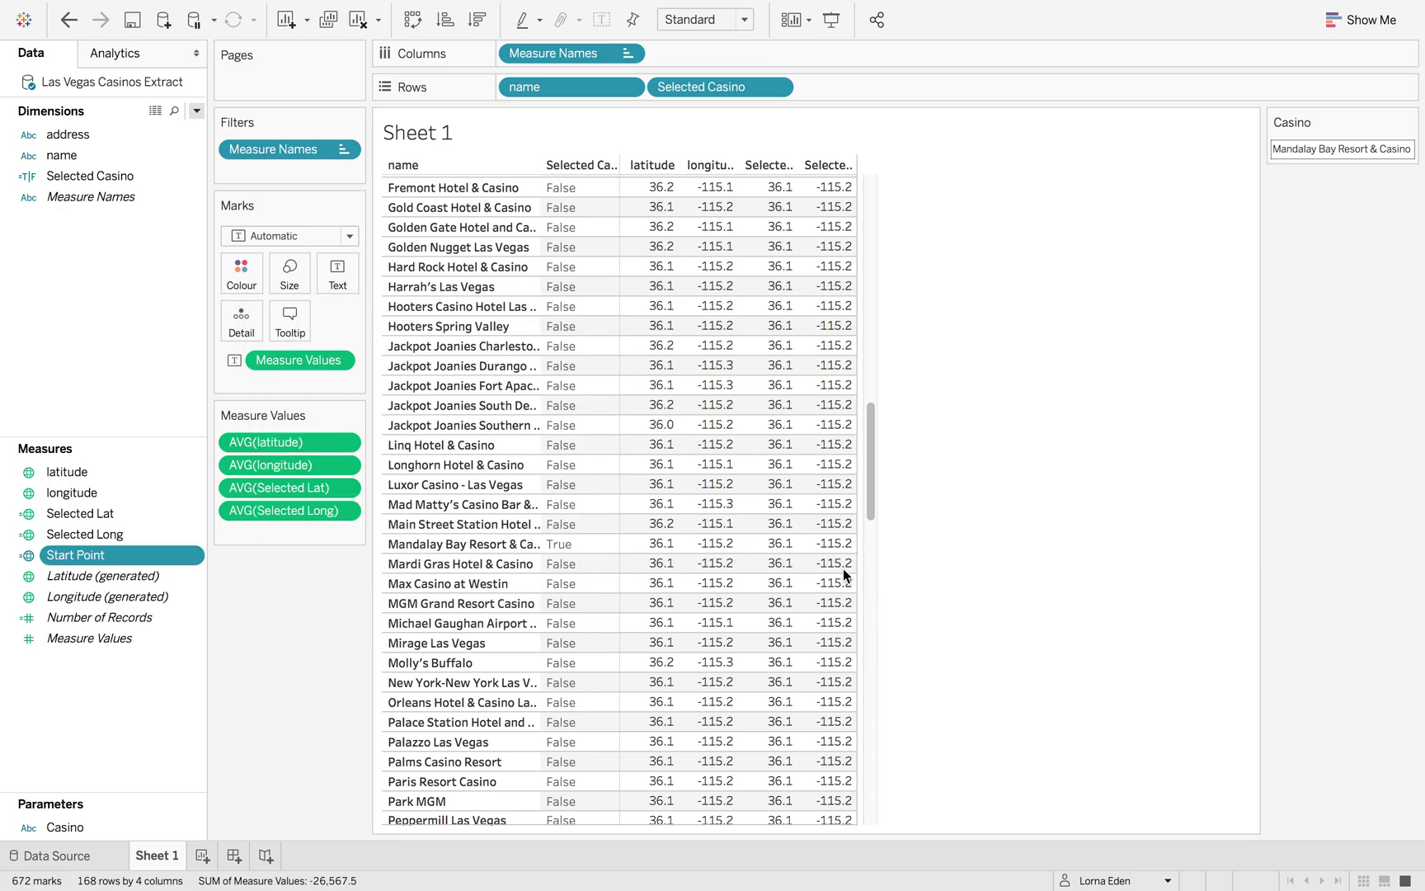
Start a new calculated field named End Point.
left_click(195, 112)
left_click(184, 131)
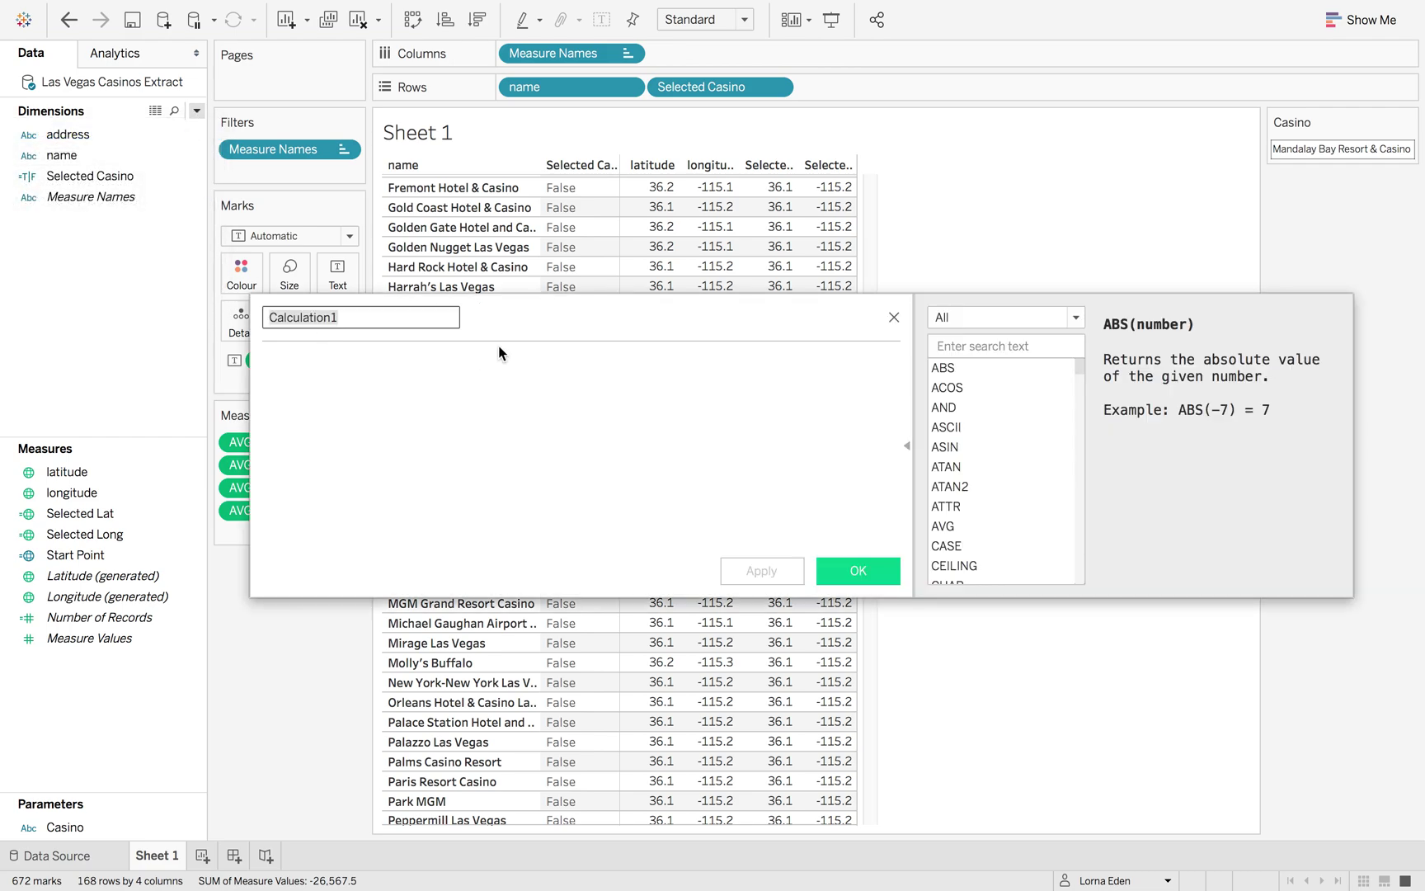
type("E")
key("BackSpace")
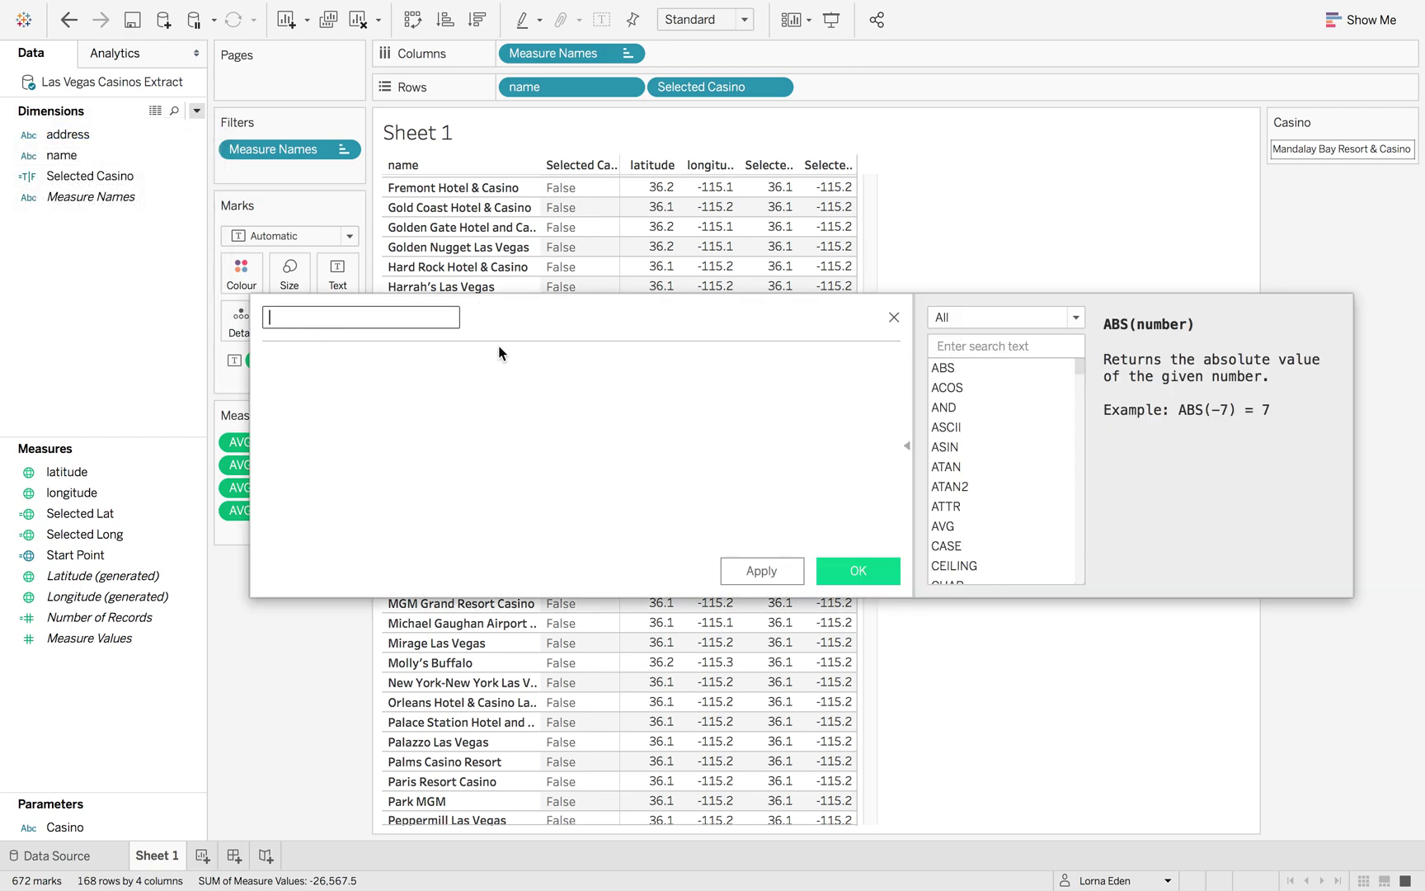
type("End Point")
Enter MAKEPOINT([latitude],[longitude]) as its formula and save it.
left_click(465, 394)
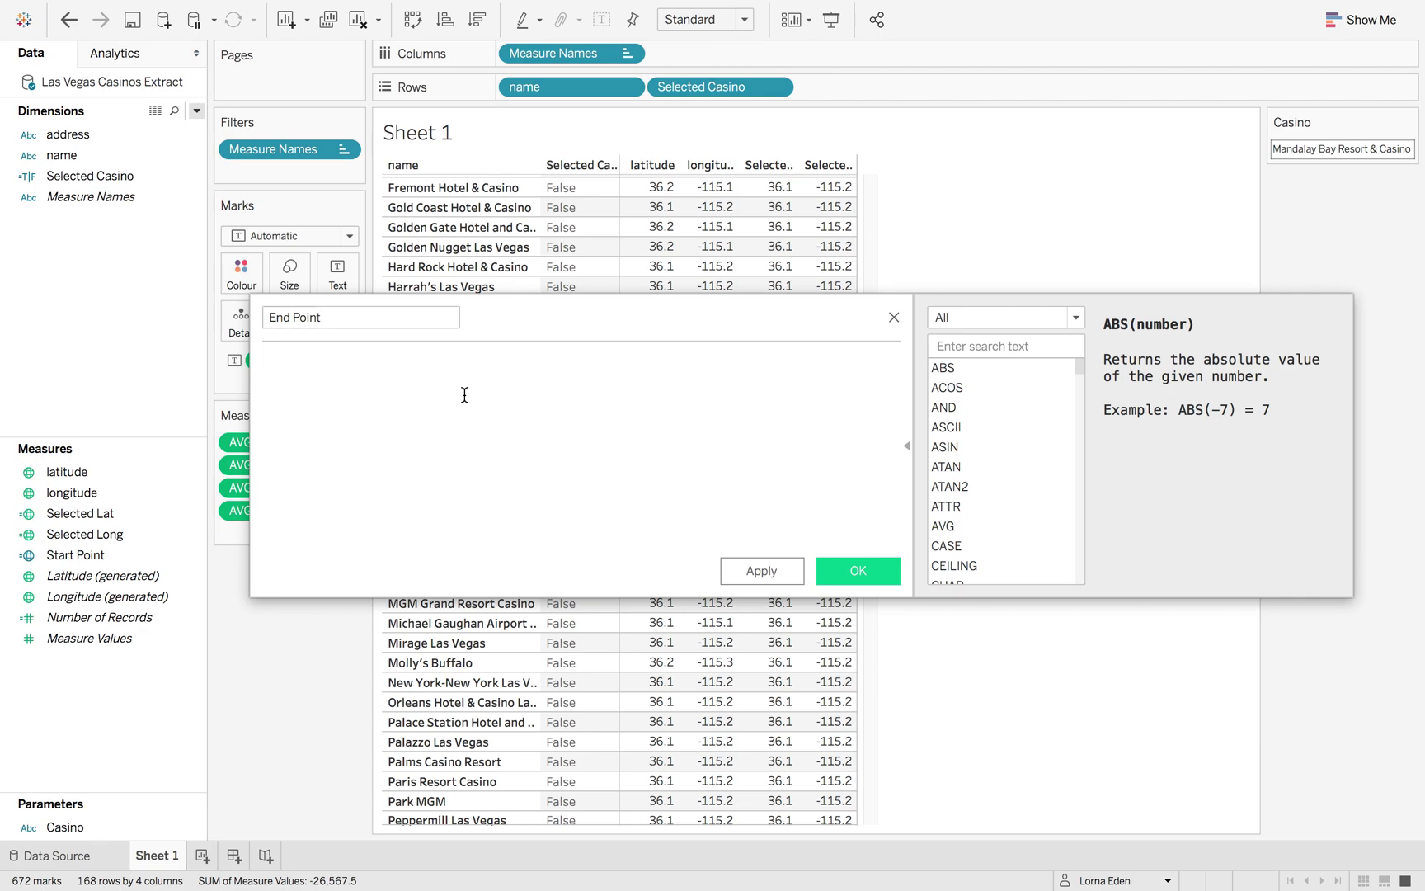
type("make")
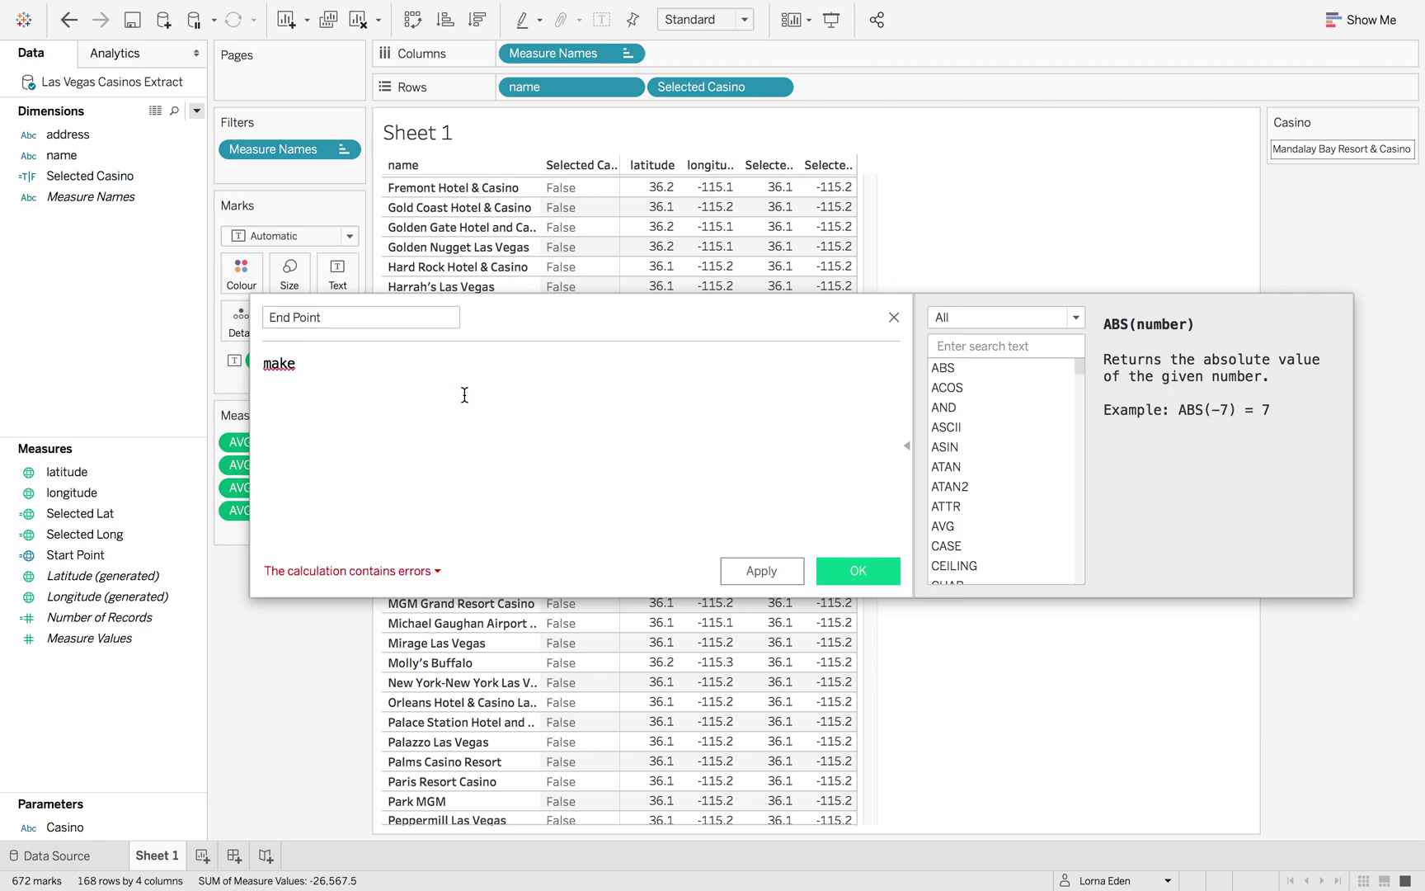
type("p")
key("Return")
type("la")
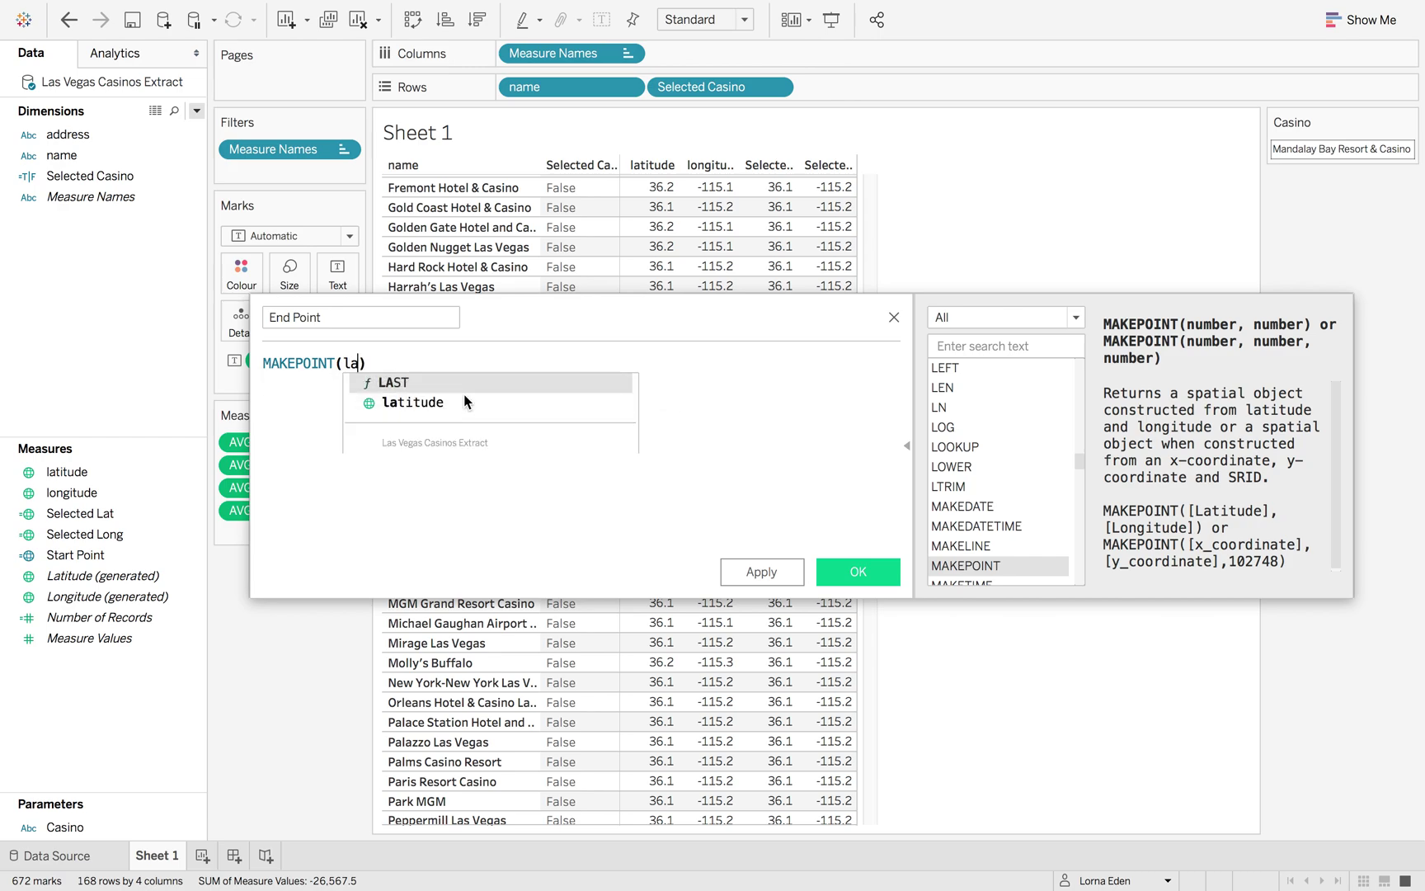
left_click(463, 396)
type(",lo")
left_click(466, 402)
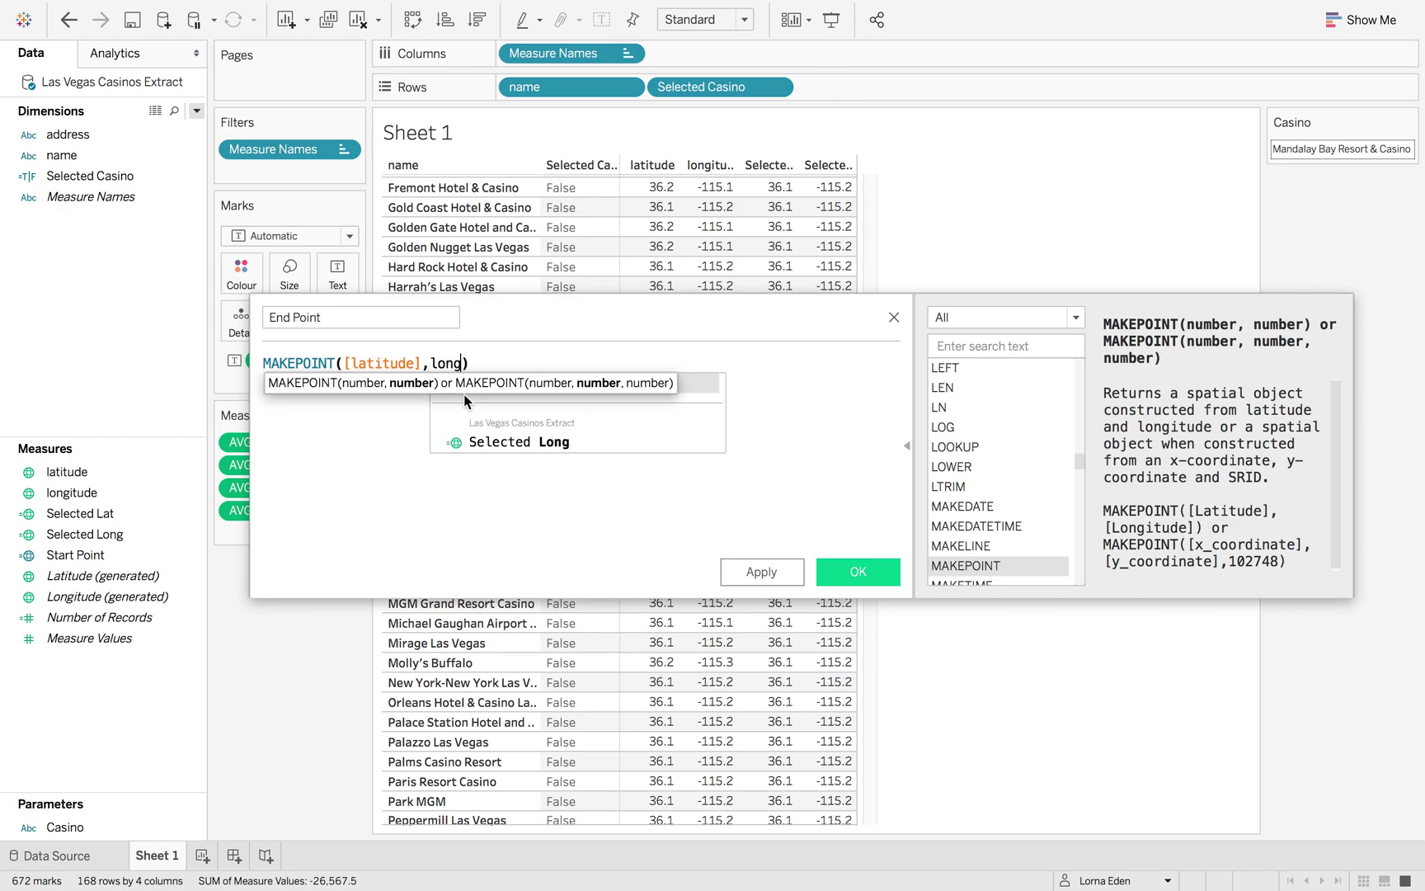
left_click(829, 569)
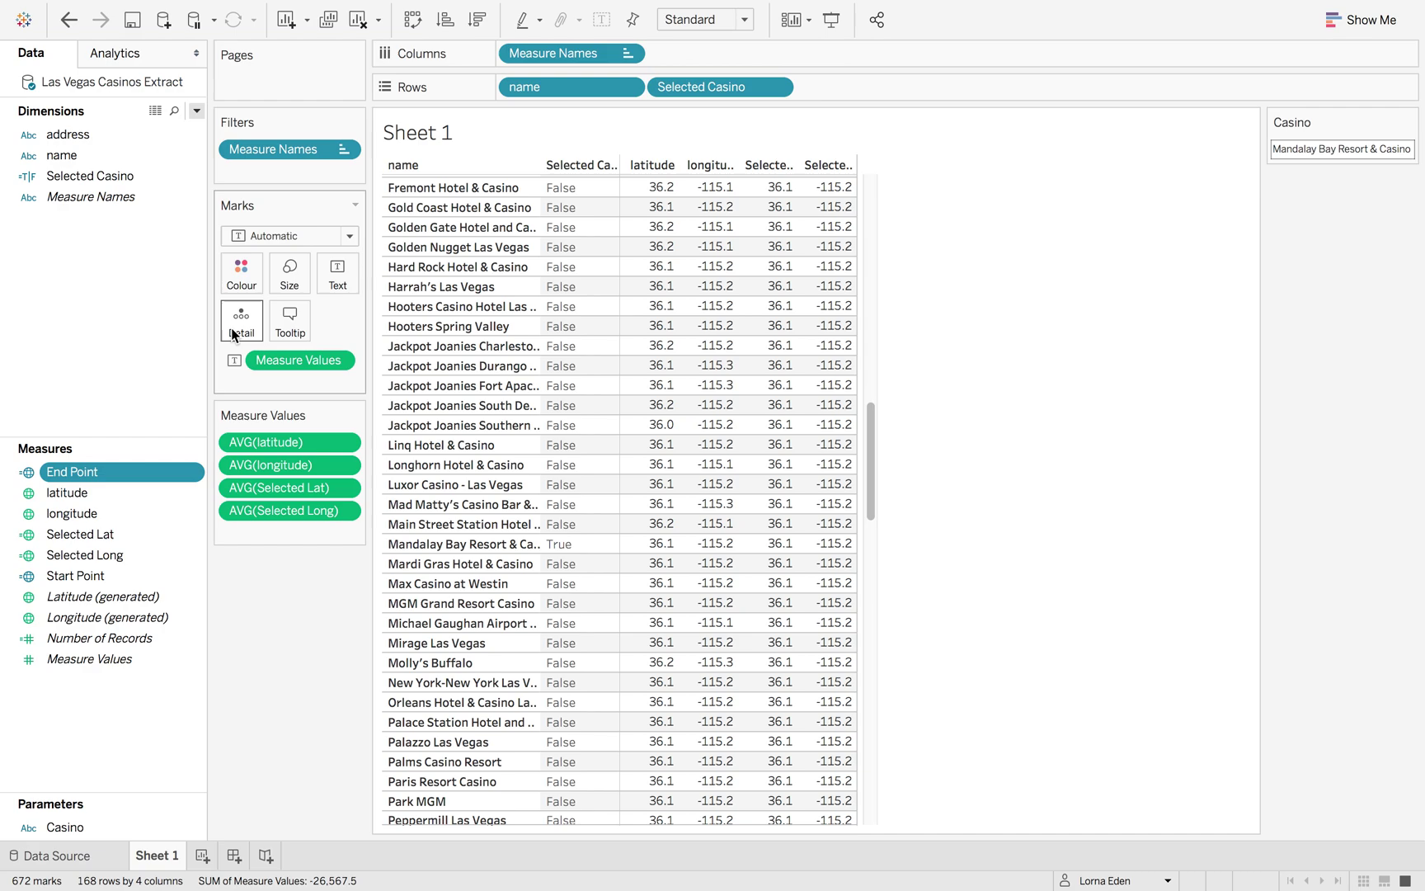
left_click(195, 110)
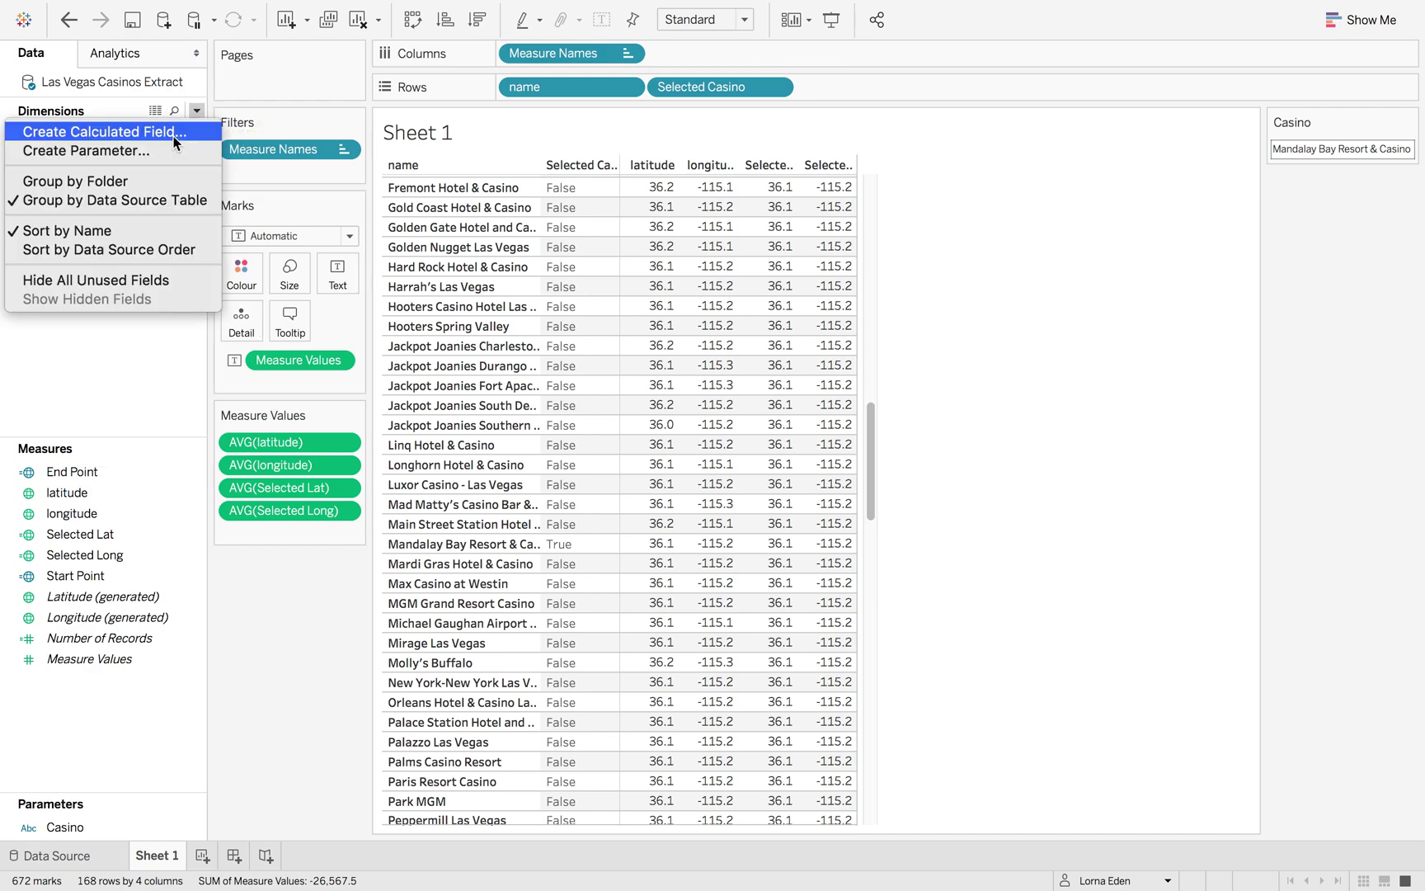
Start a calculated field named Distance (Miles) using DISTANCE with the Start Point field.
left_click(174, 142)
key("BackSpace")
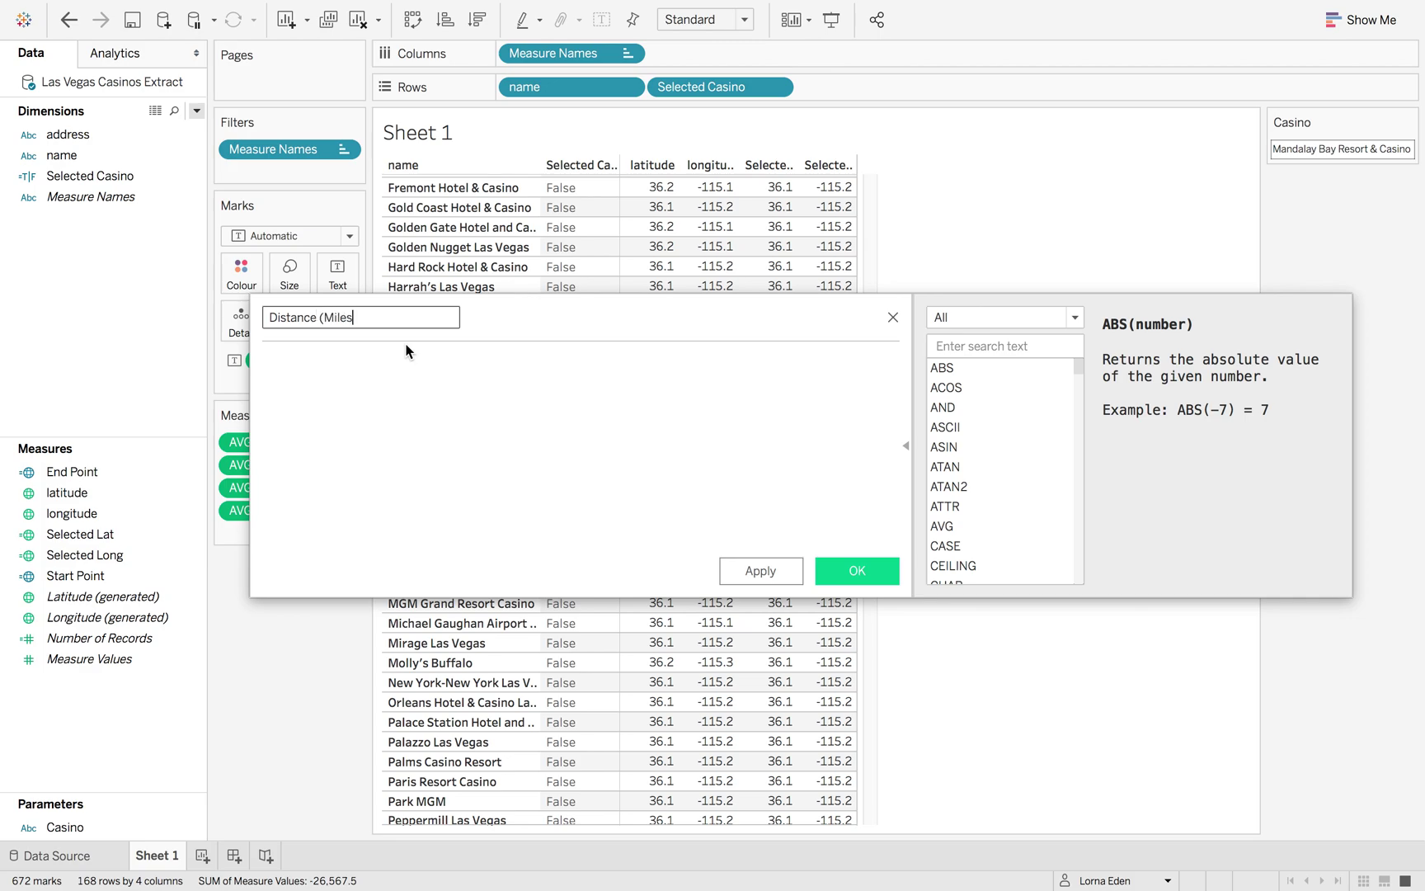
left_click(407, 377)
type("Dist")
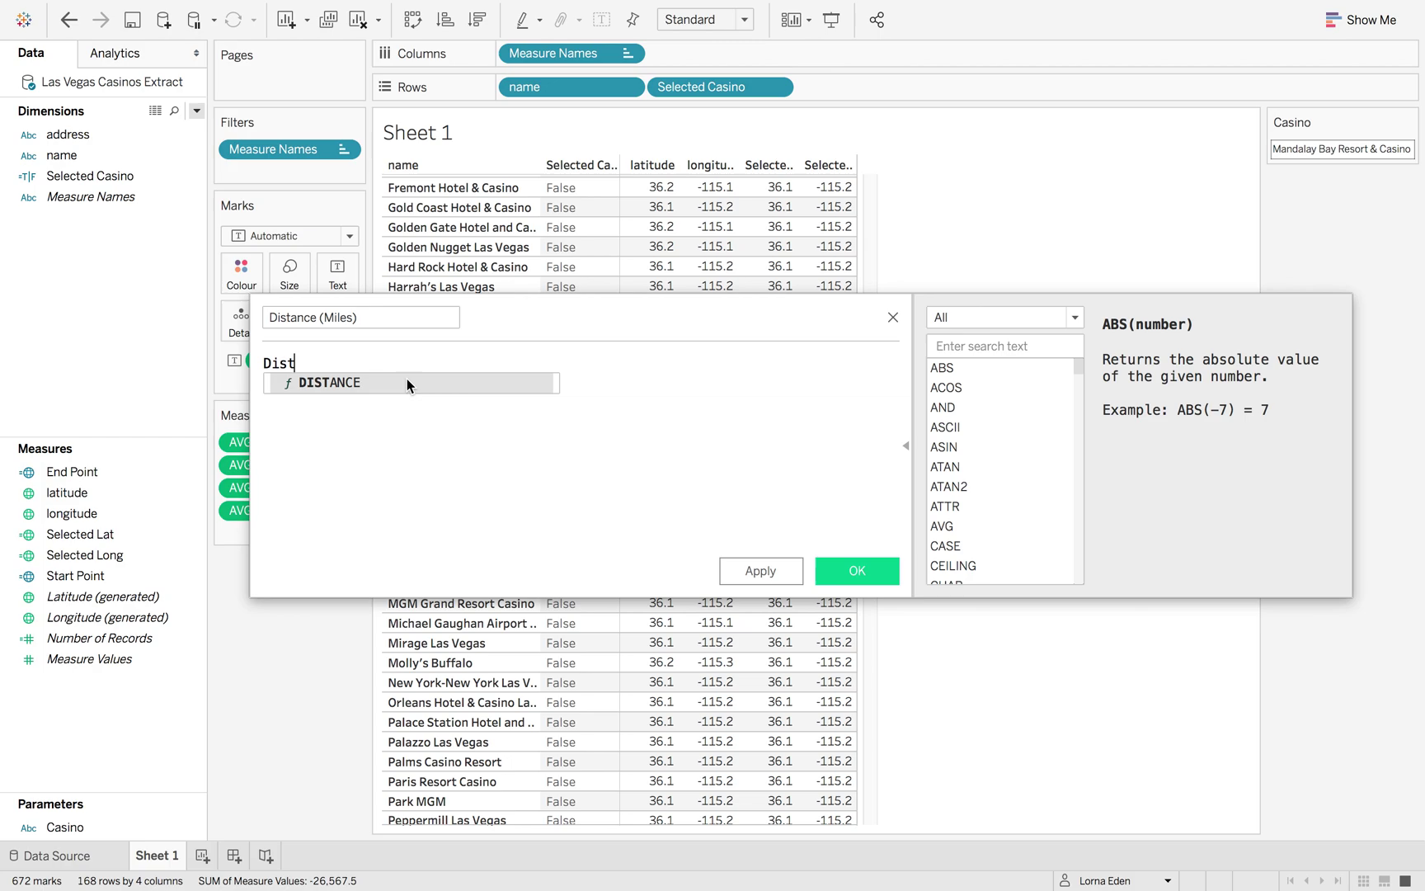
key("Return")
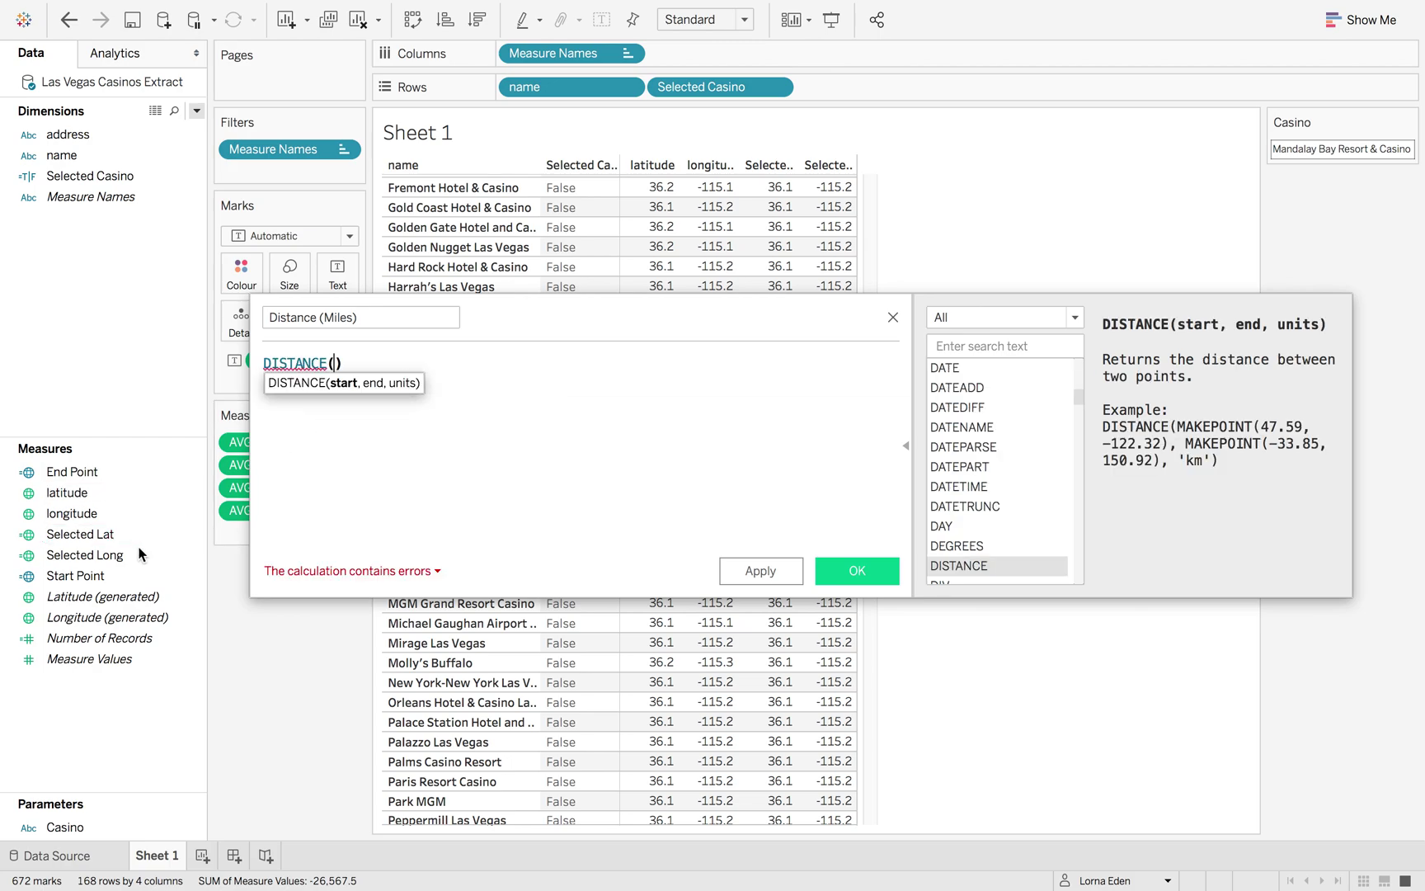
left_click_drag(133, 572, 301, 390)
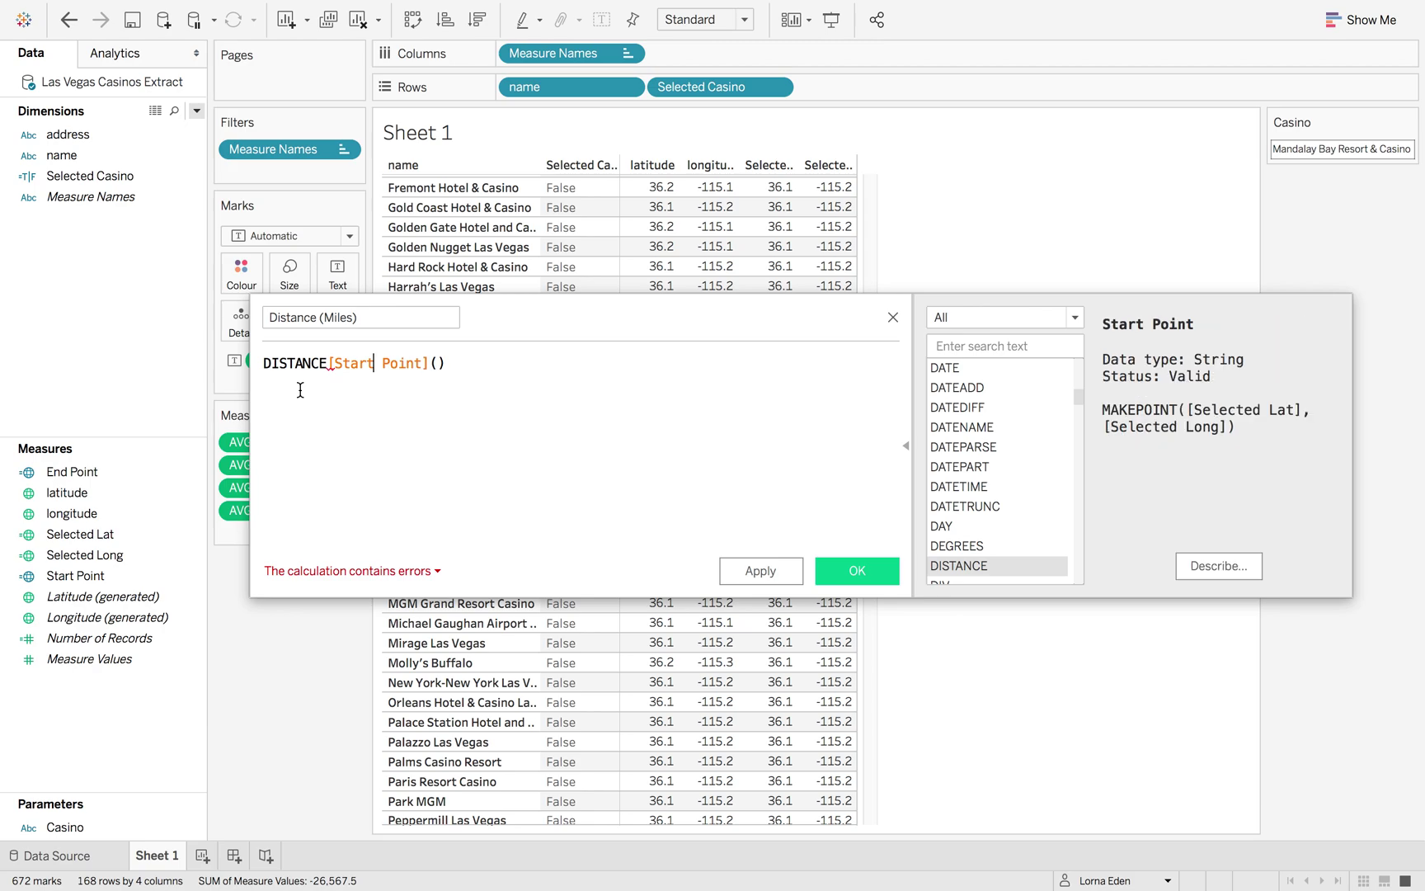
key("Left")
key("Left")
key("Left")
key("Left")
key("Left")
key("Left")
type("(")
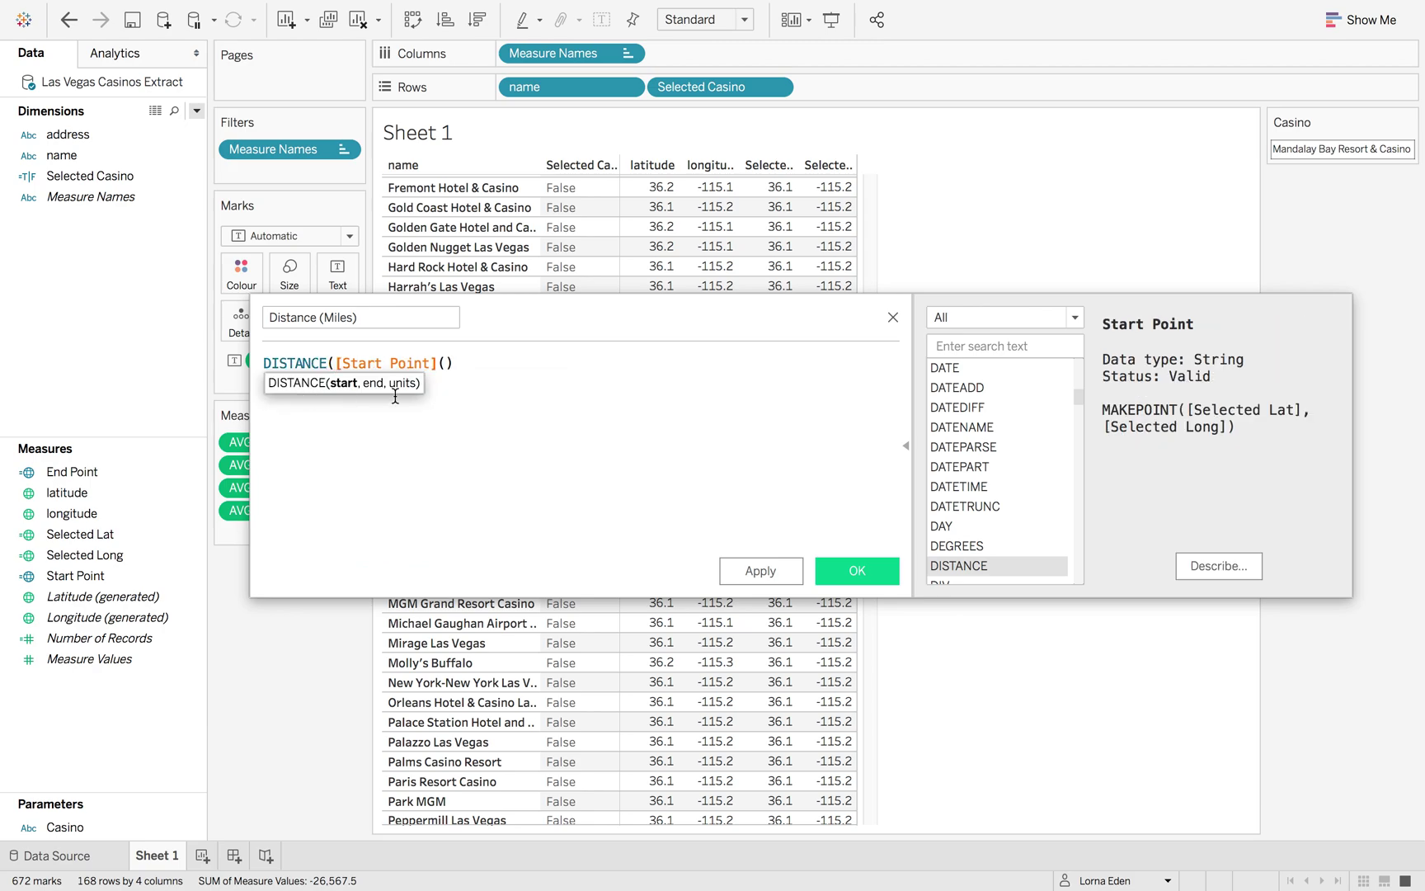
Complete the formula as DISTANCE([Start Point],[End Point],'Mi') and save the calculation.
left_click(470, 363)
key("BackSpace")
key("BackSpace")
type(",")
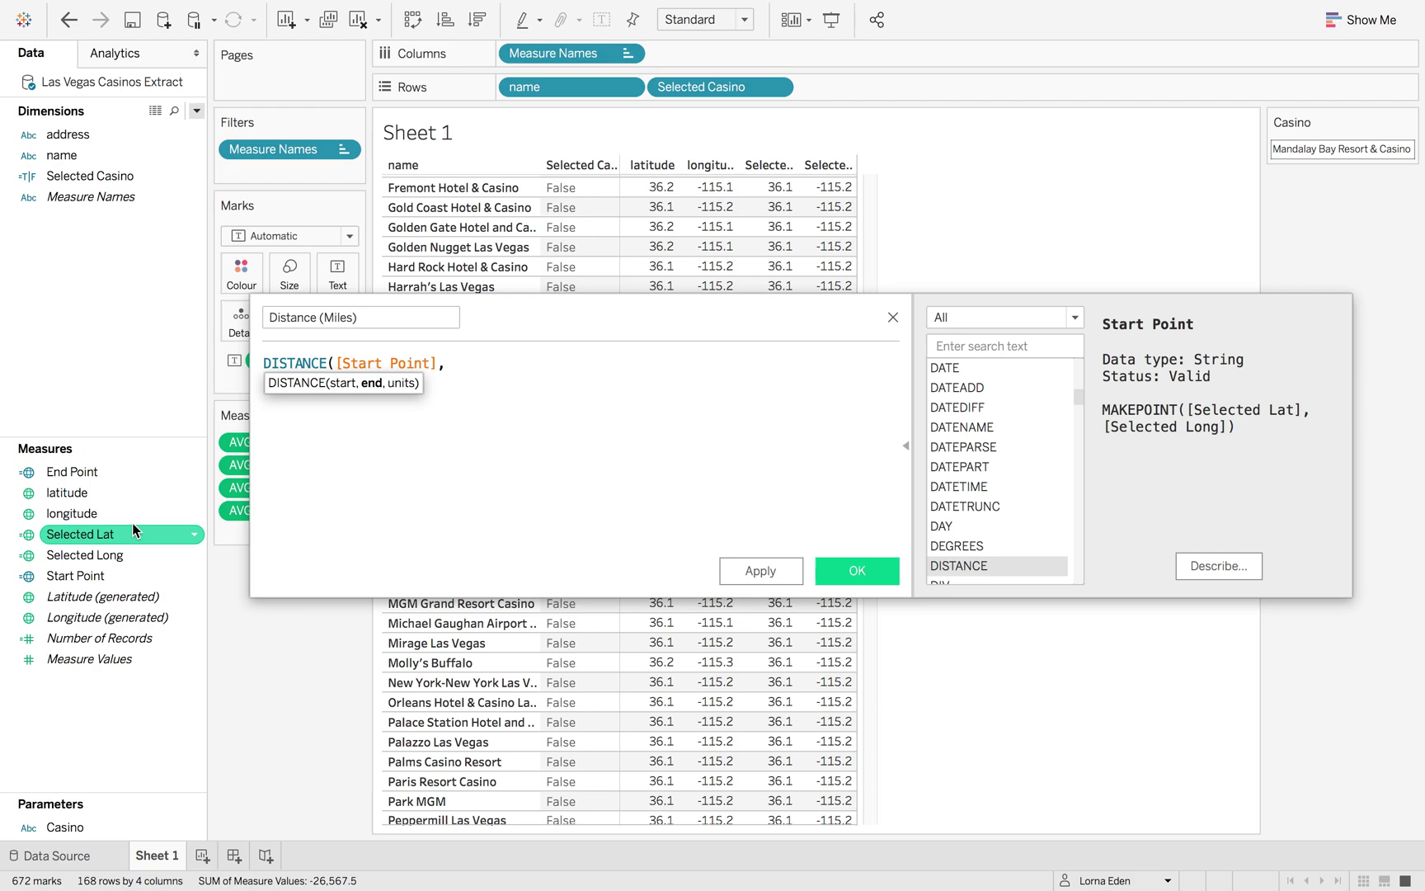
left_click_drag(113, 471, 449, 401)
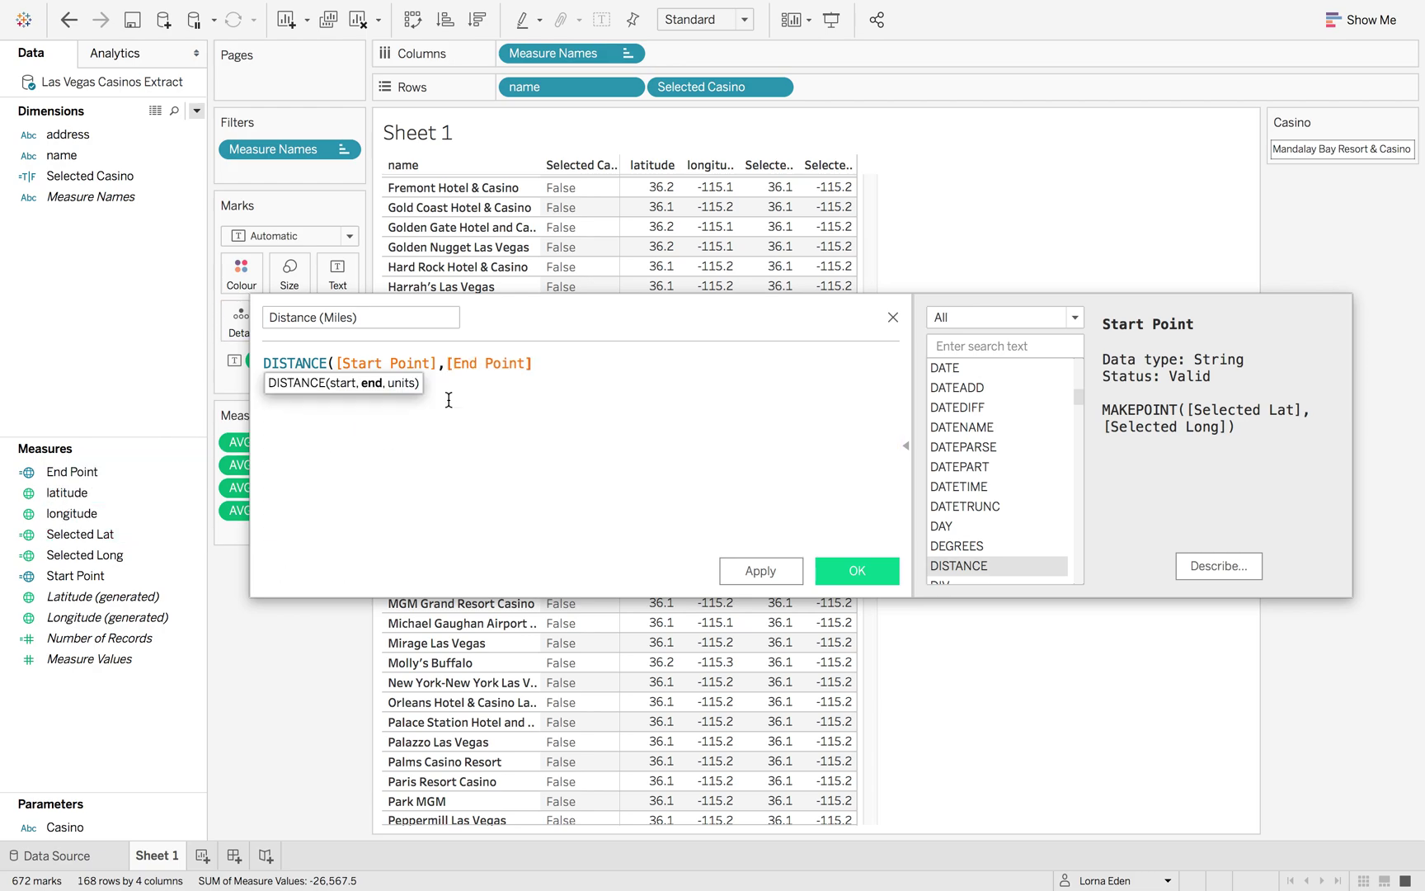
type(", ")
type("'M")
key("BackSpace")
key("BackSpace")
key("BackSpace")
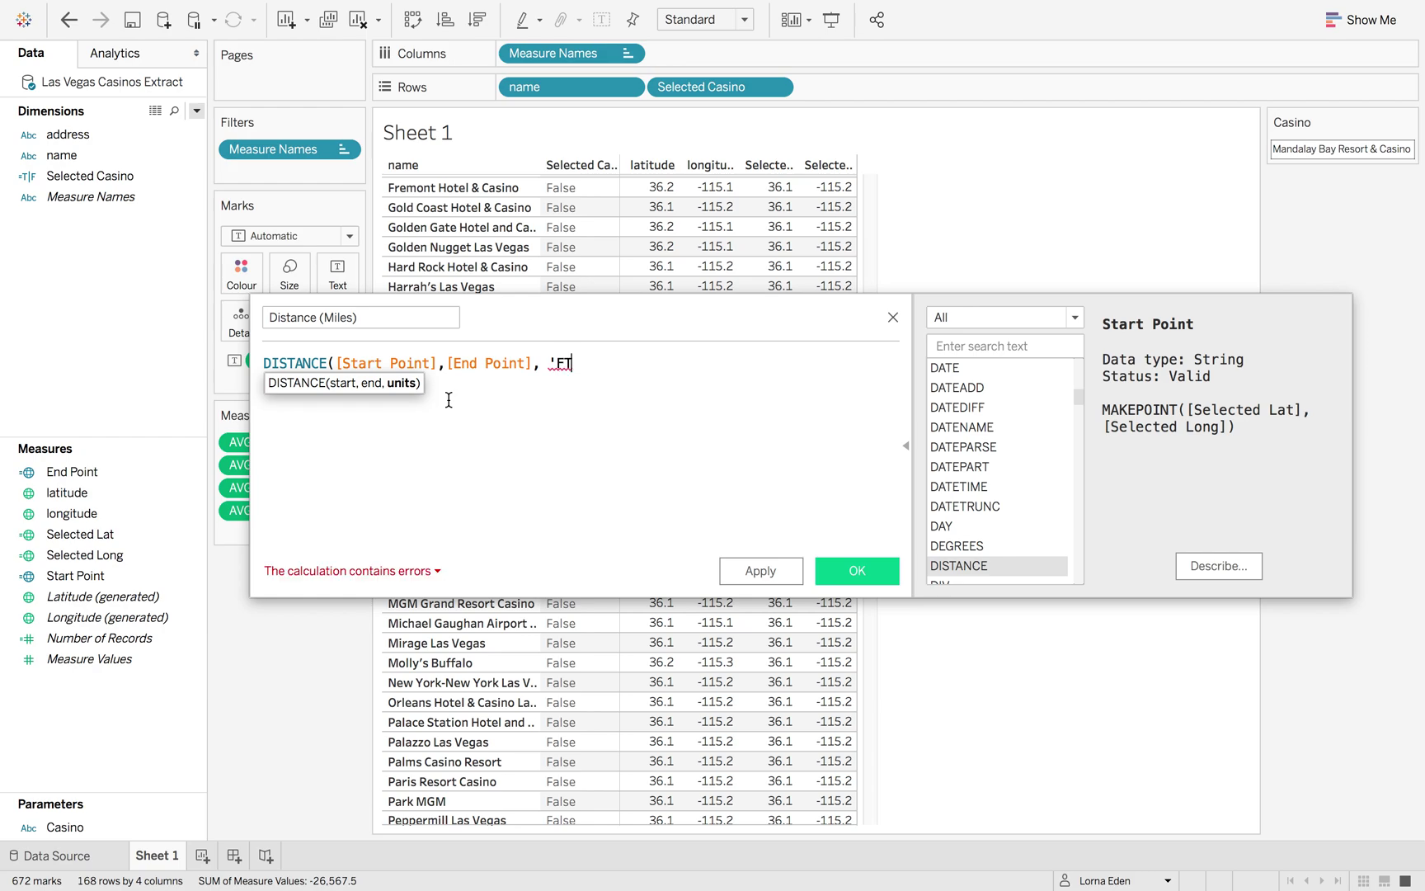
key("BackSpace")
key("BackSpace")
type("Mi")
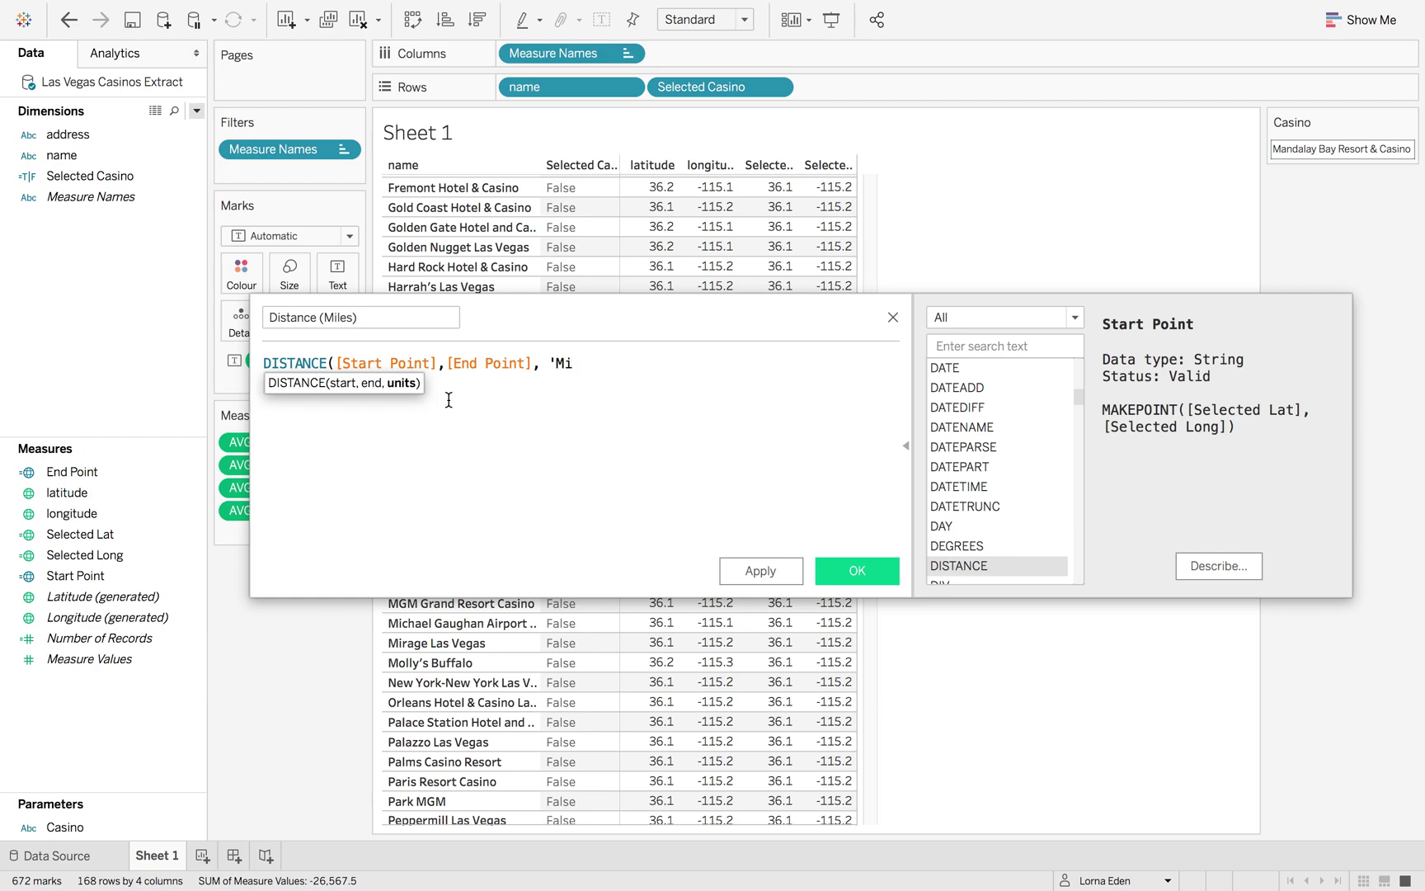
type("')")
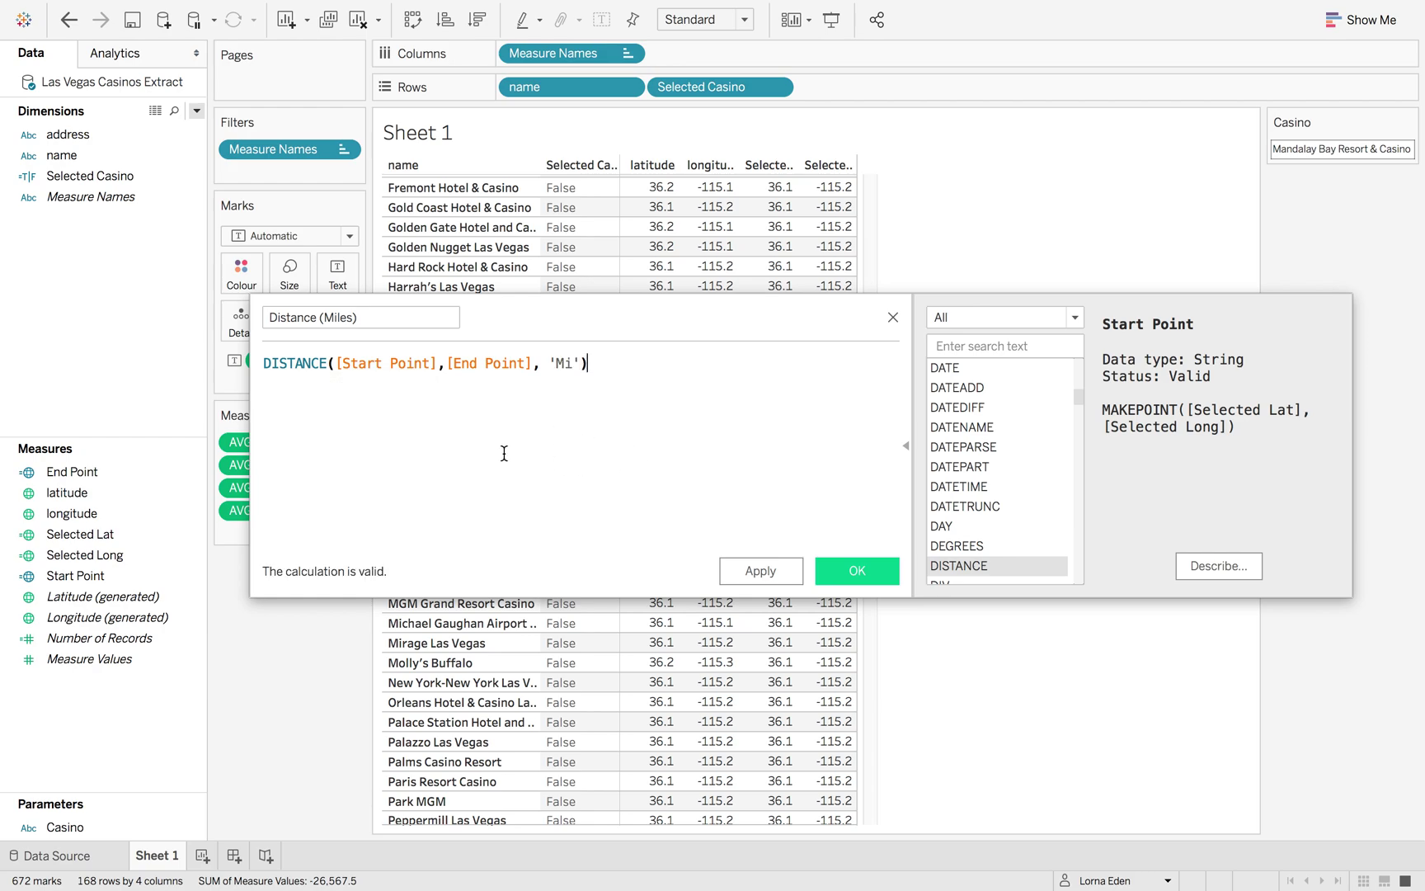
left_click(858, 571)
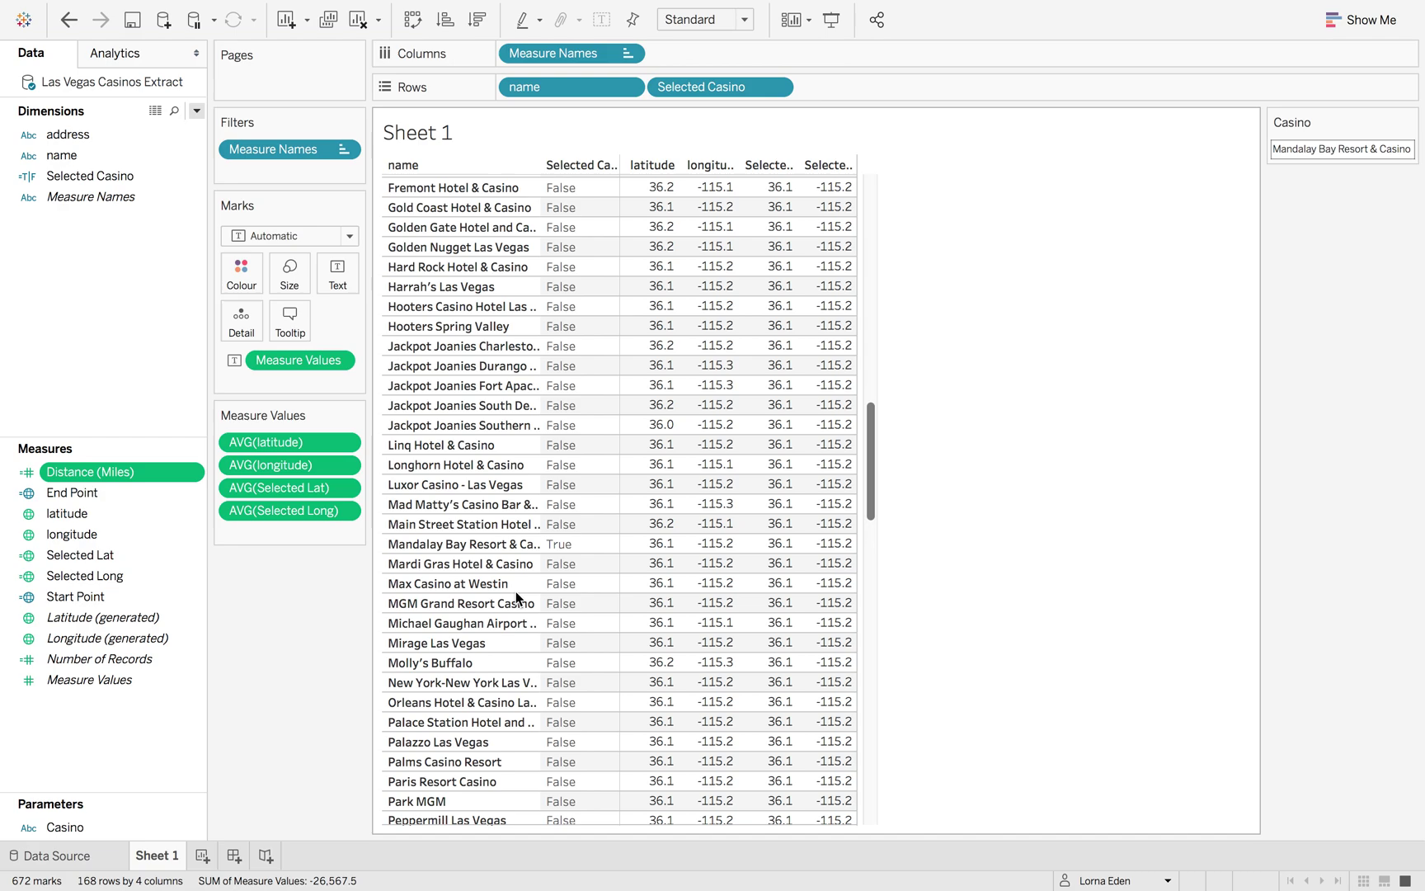
Add Distance (Miles) to the Measure Values card so the table gains a miles column.
left_click_drag(134, 470, 256, 527)
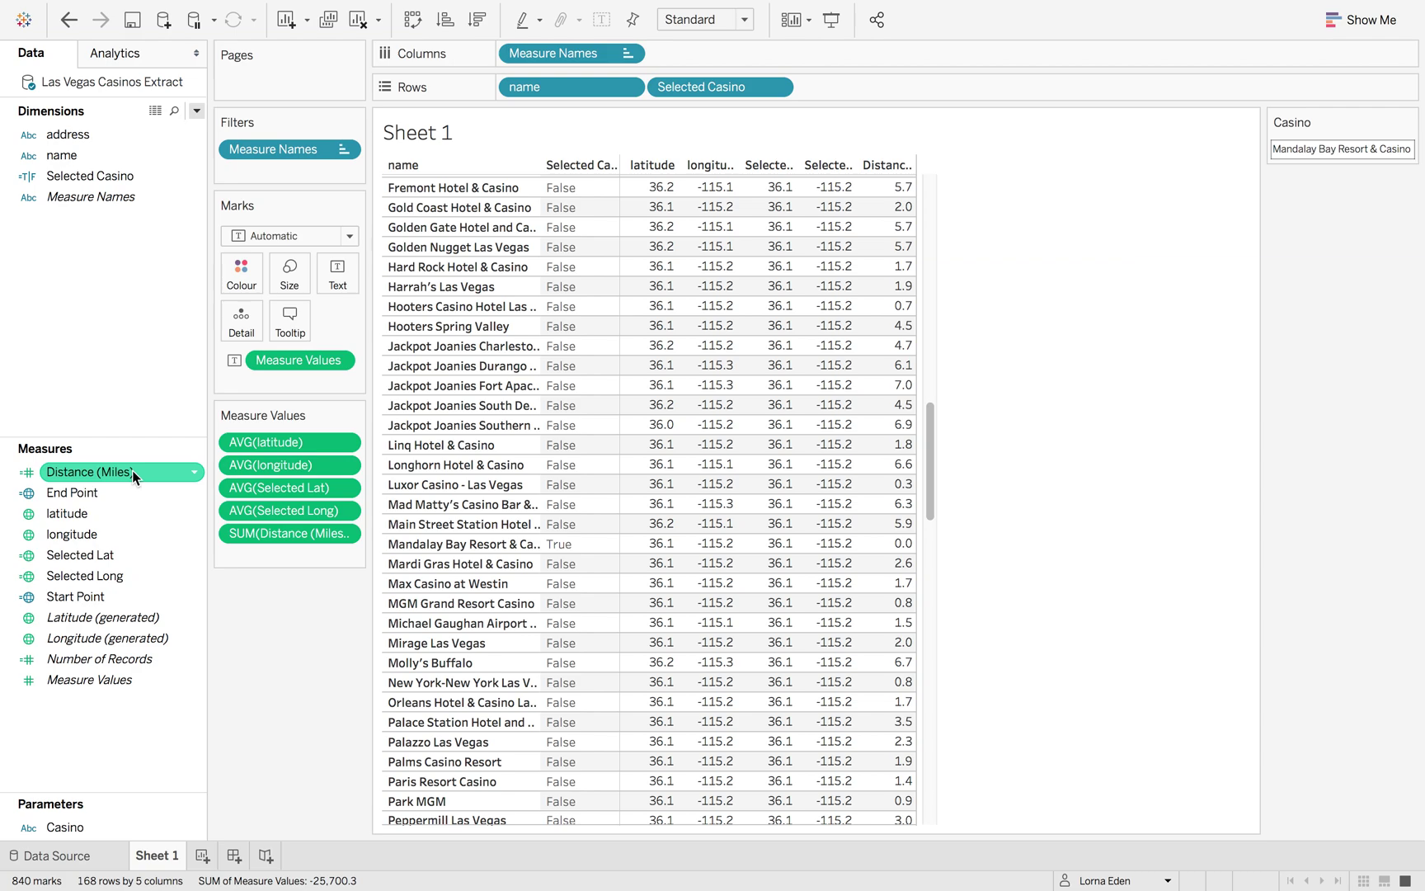
Create a String parameter named Distance Units restricted to a list of values.
left_click(196, 110)
left_click(167, 153)
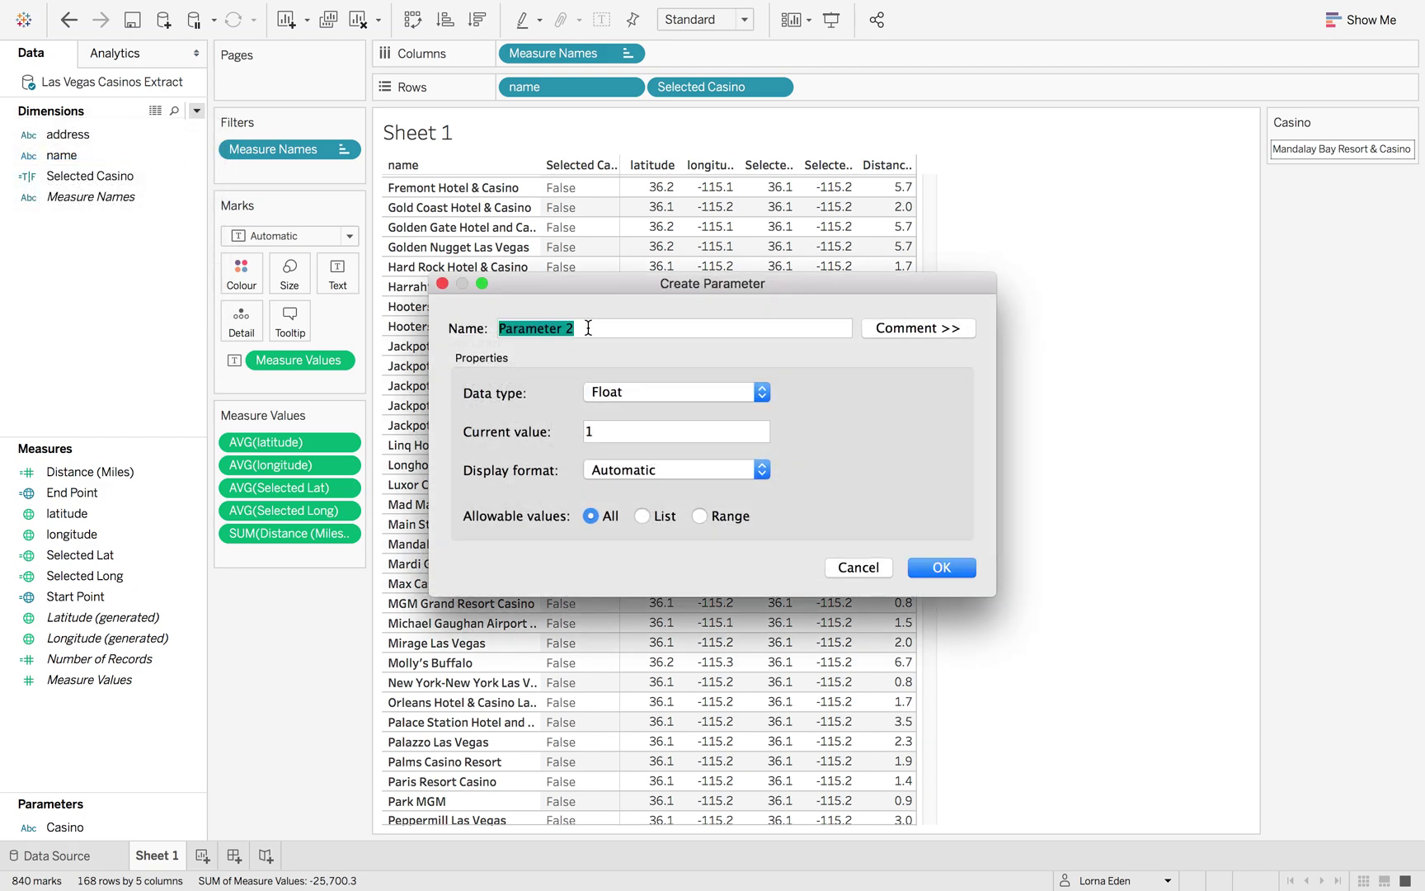
type("Distance Units")
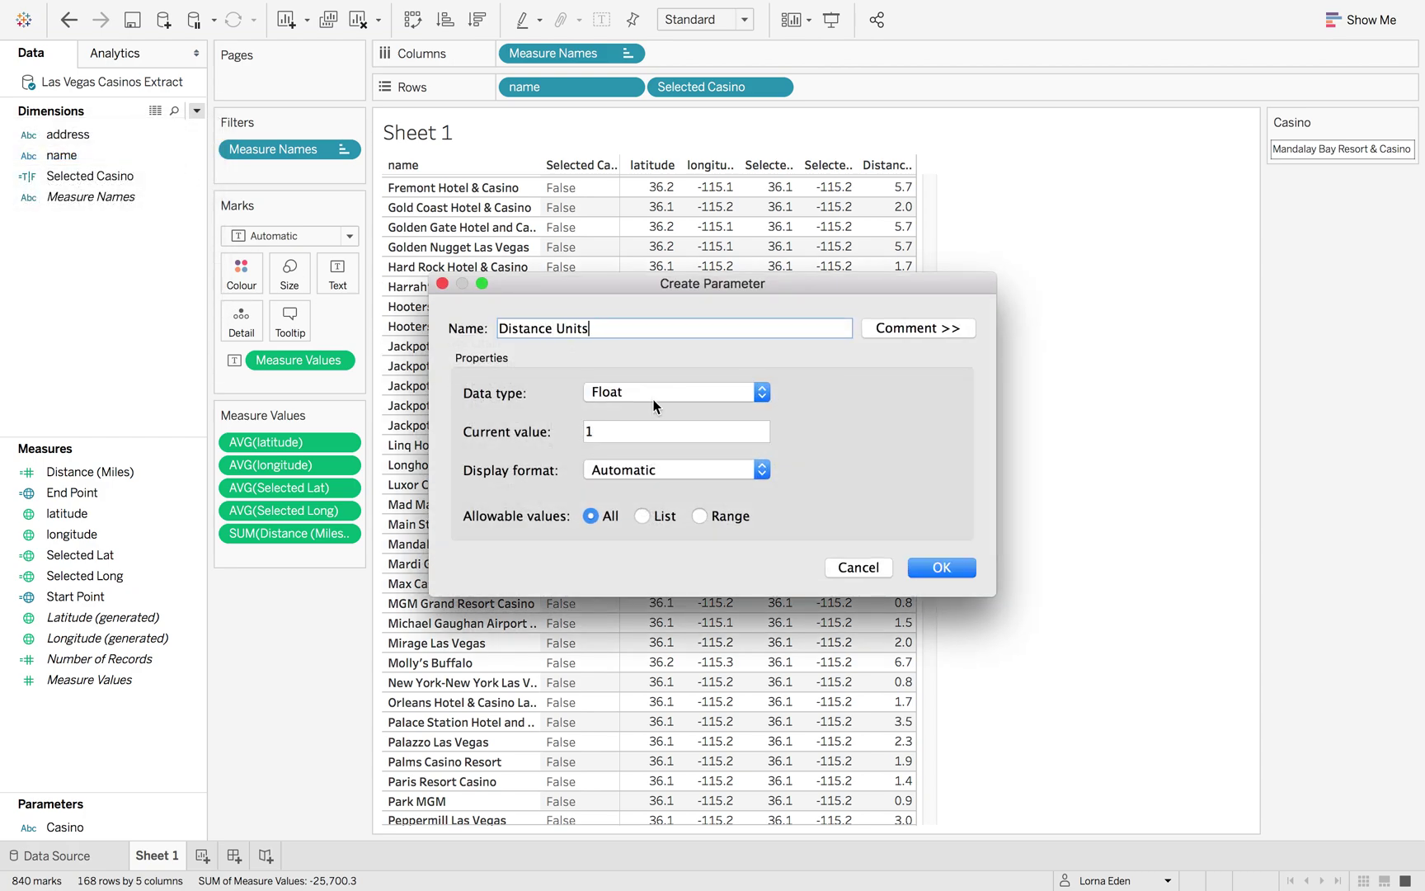
left_click(656, 406)
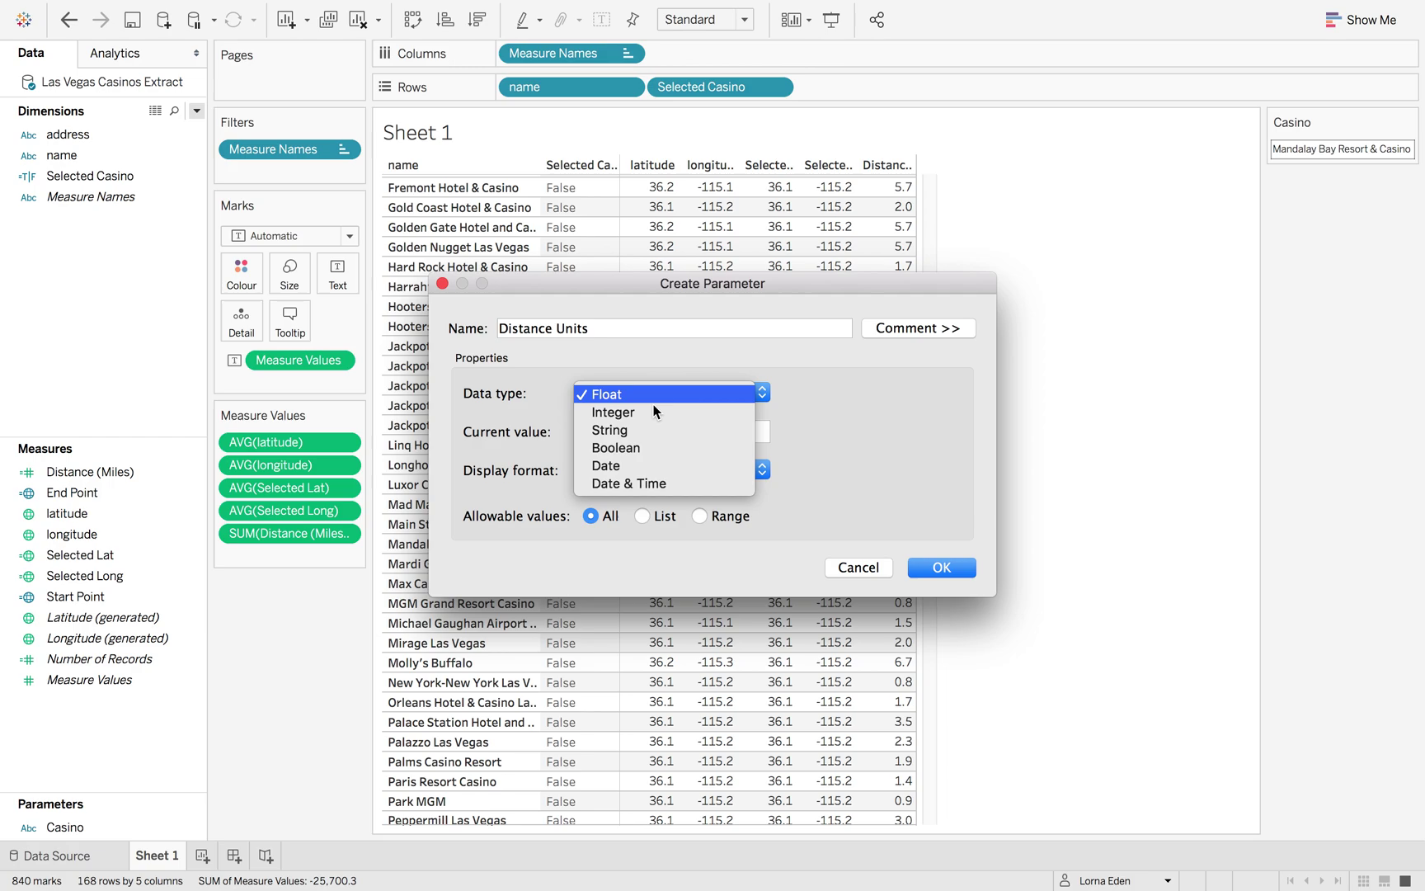
left_click(639, 425)
left_click(642, 516)
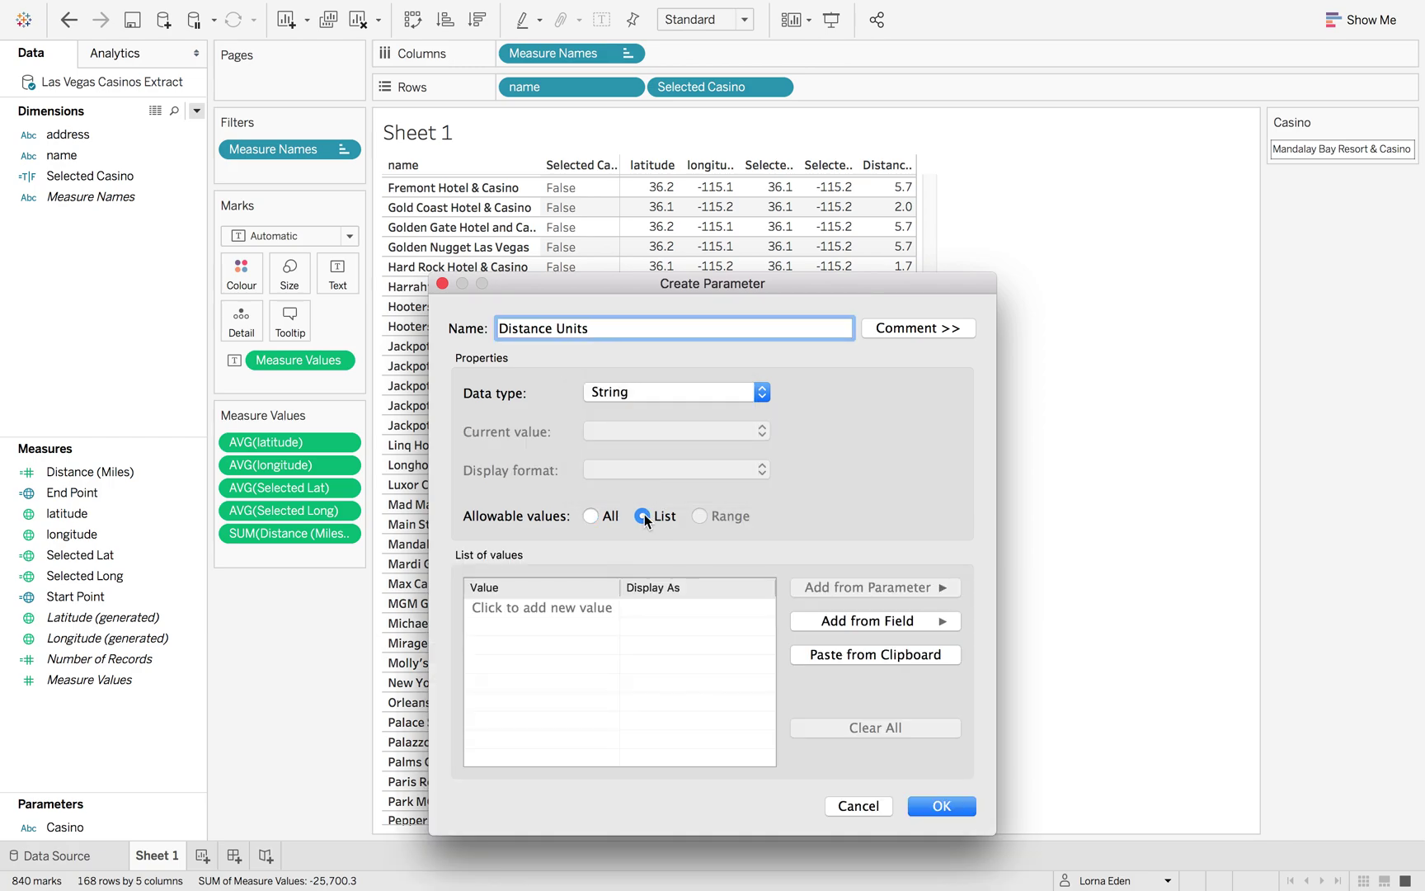
Enter the list values KM, Mi, M and Ft.
left_click(551, 608)
type("KM")
key("Return")
type("Mi")
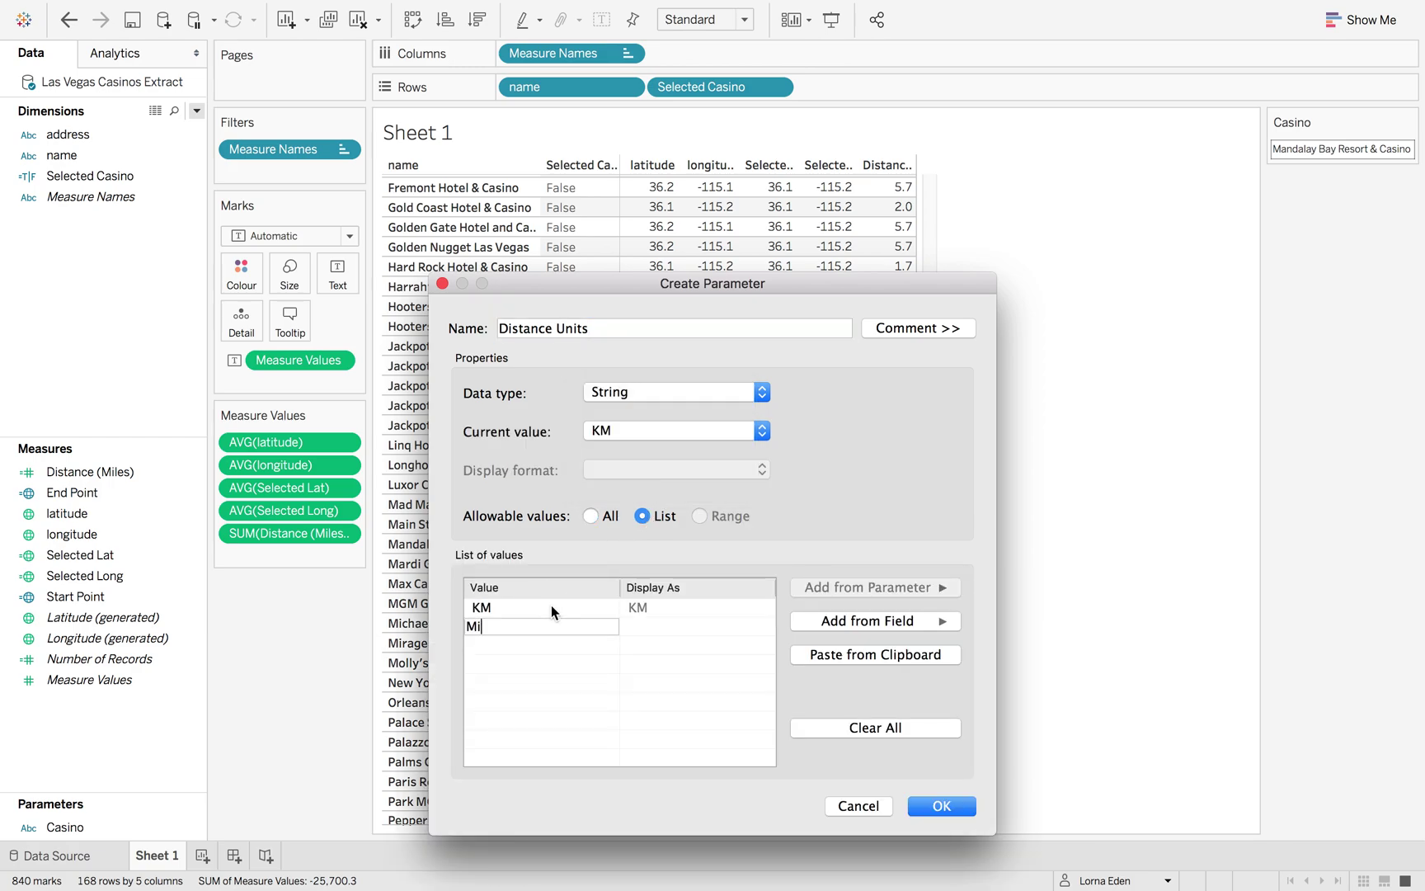
key("Return")
type("M")
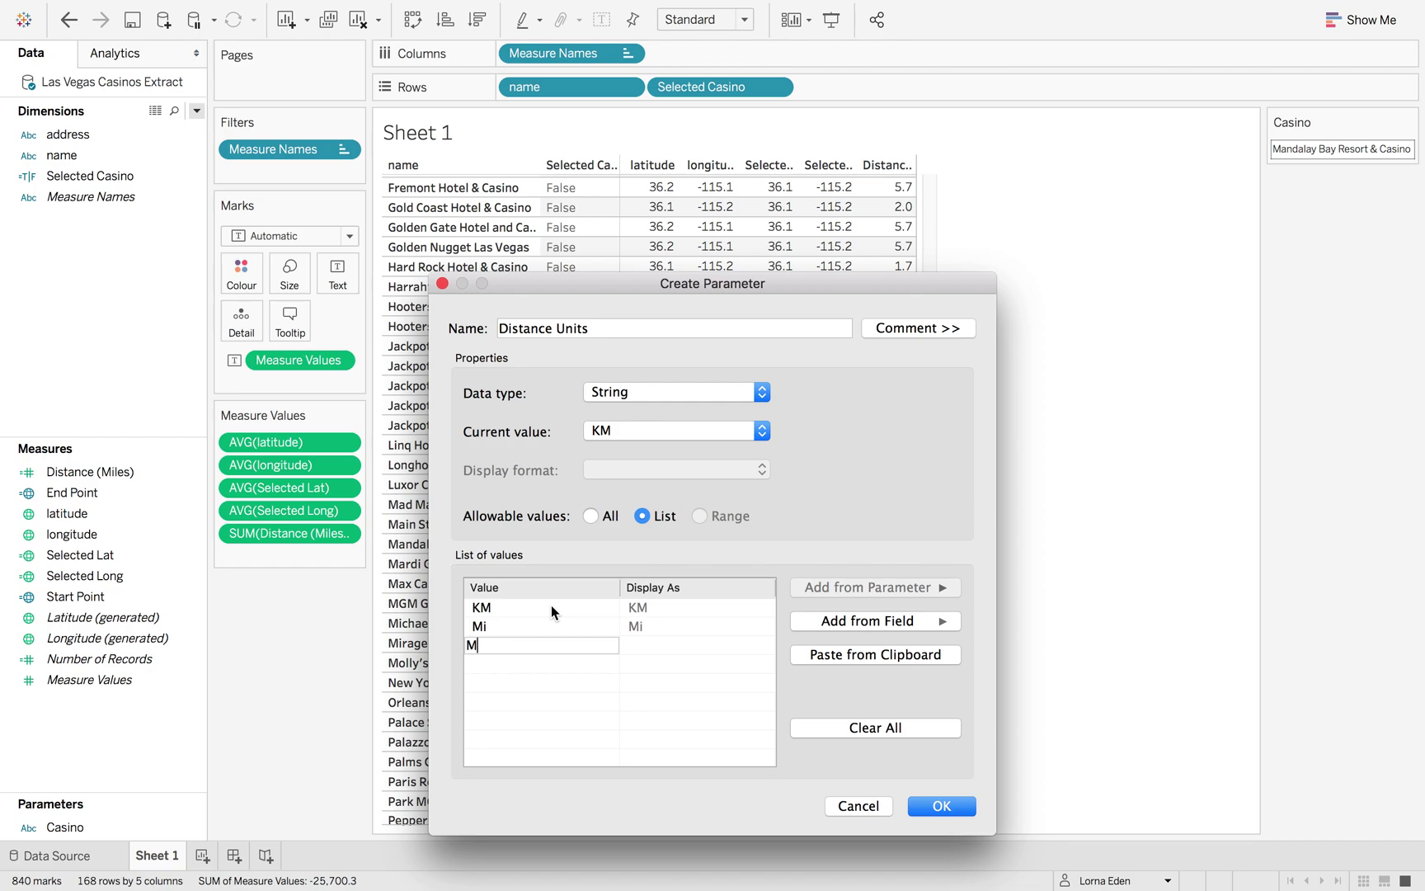
key("Return")
type("Ft")
left_click(688, 606)
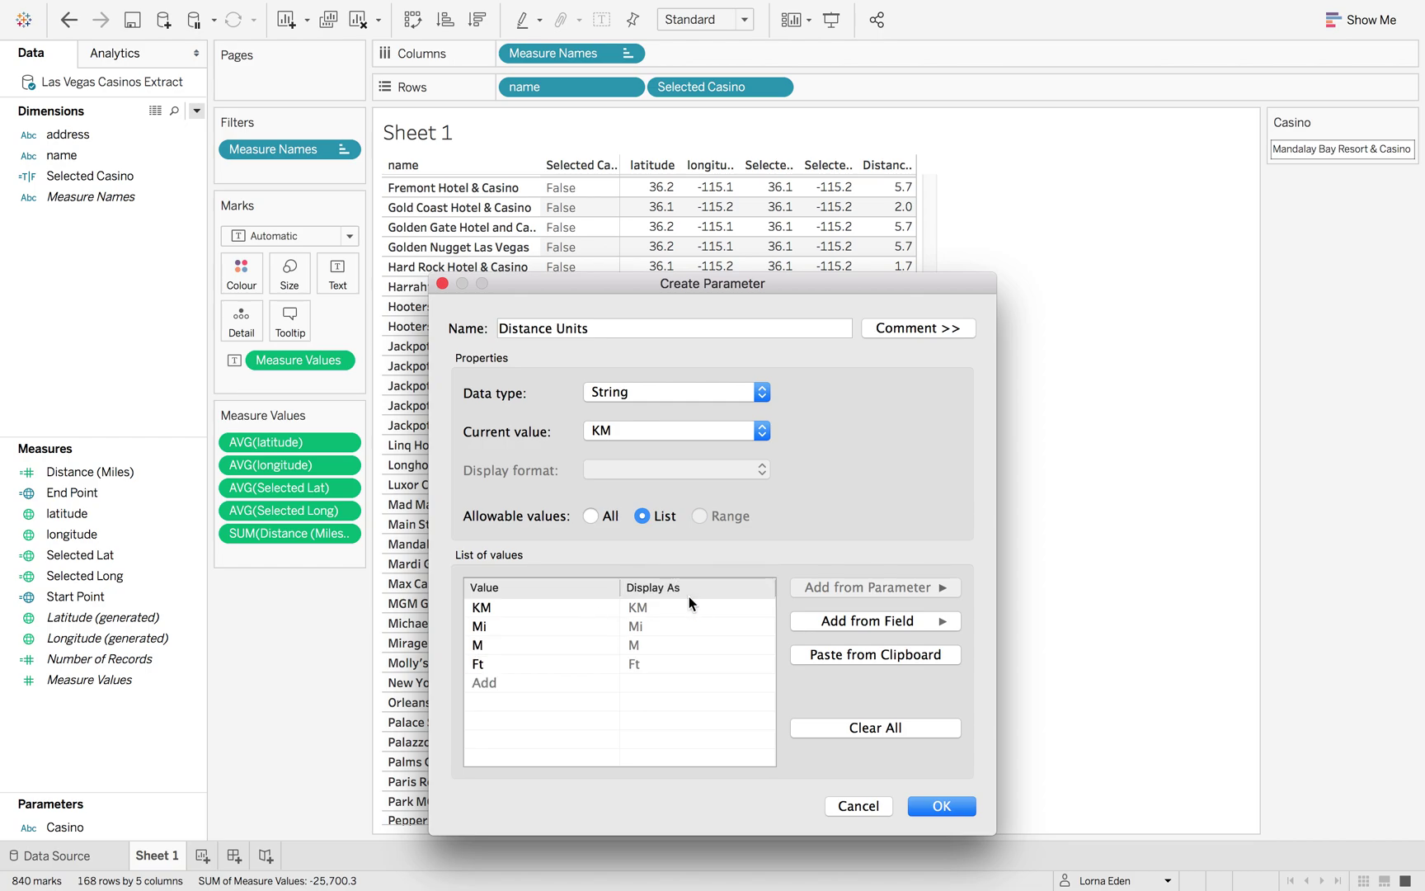
Give the values display names Kilometres, Miles, Metres and Feet, and save the parameter.
double_click(689, 606)
type("Kilometres")
double_click(681, 626)
type("Mil")
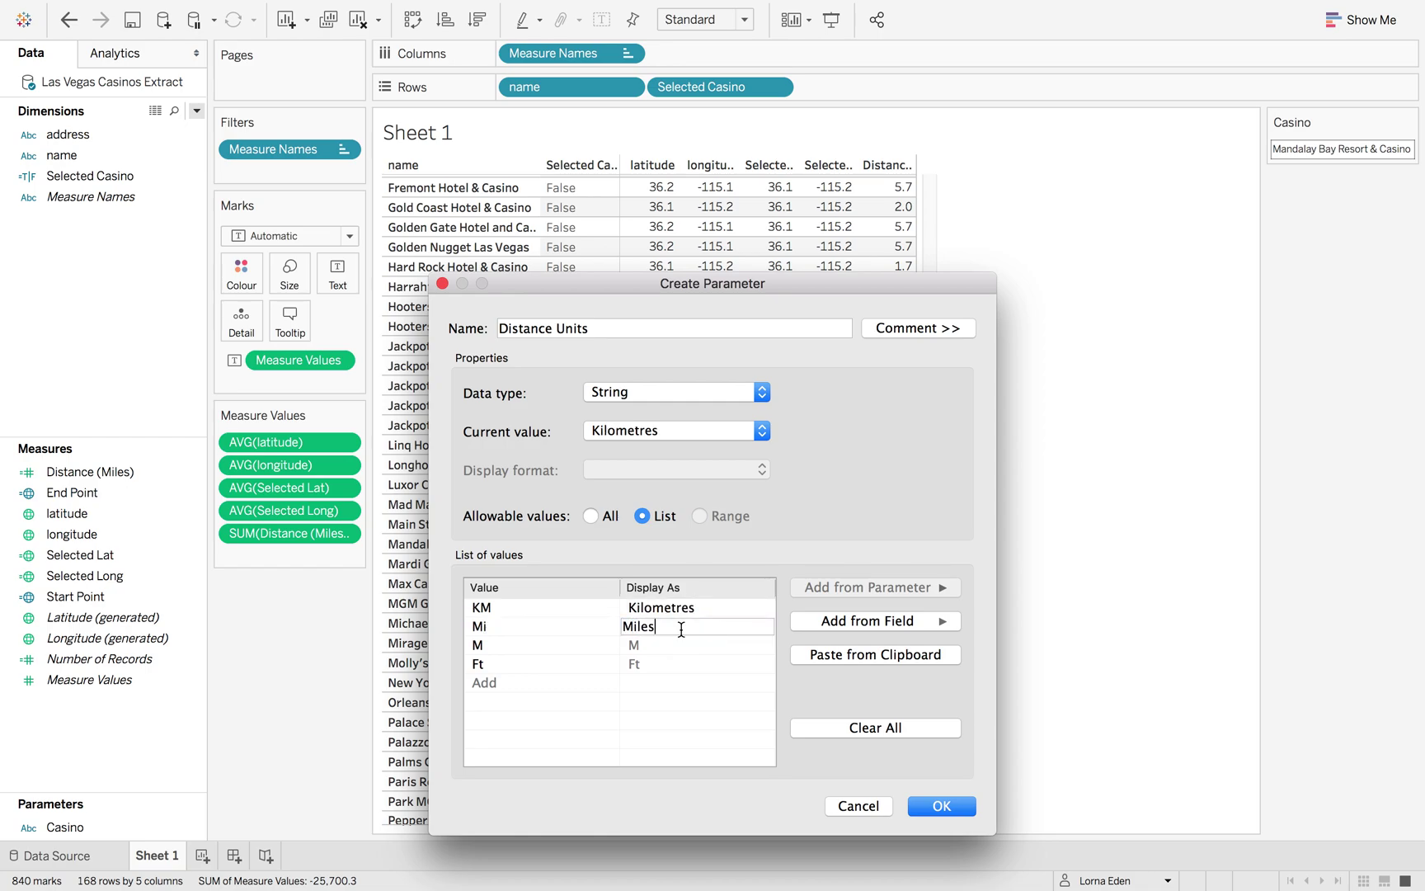
type("es")
left_click(678, 645)
double_click(678, 645)
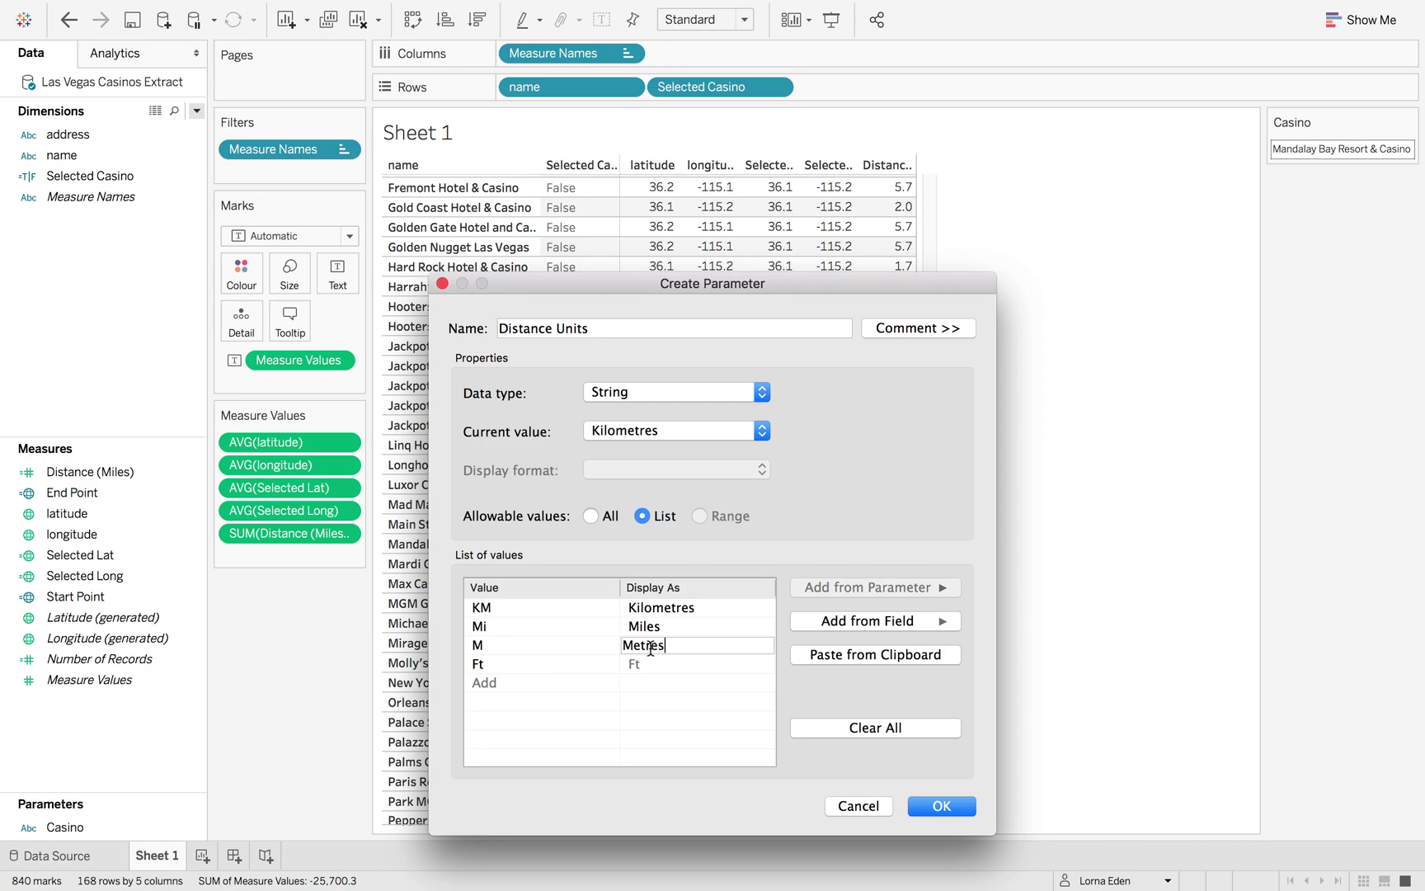
left_click(661, 664)
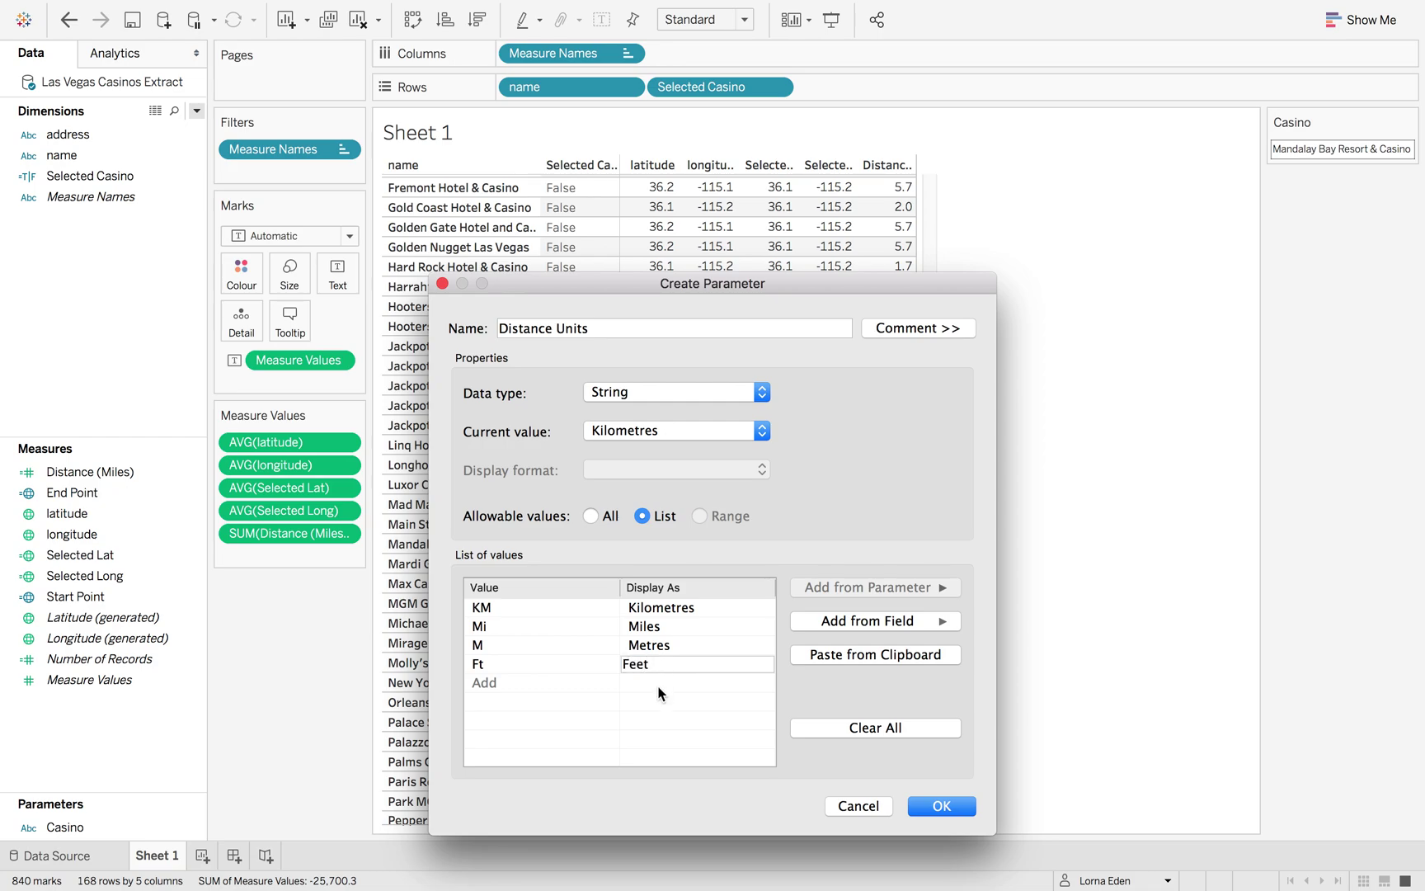
left_click(658, 688)
left_click(938, 806)
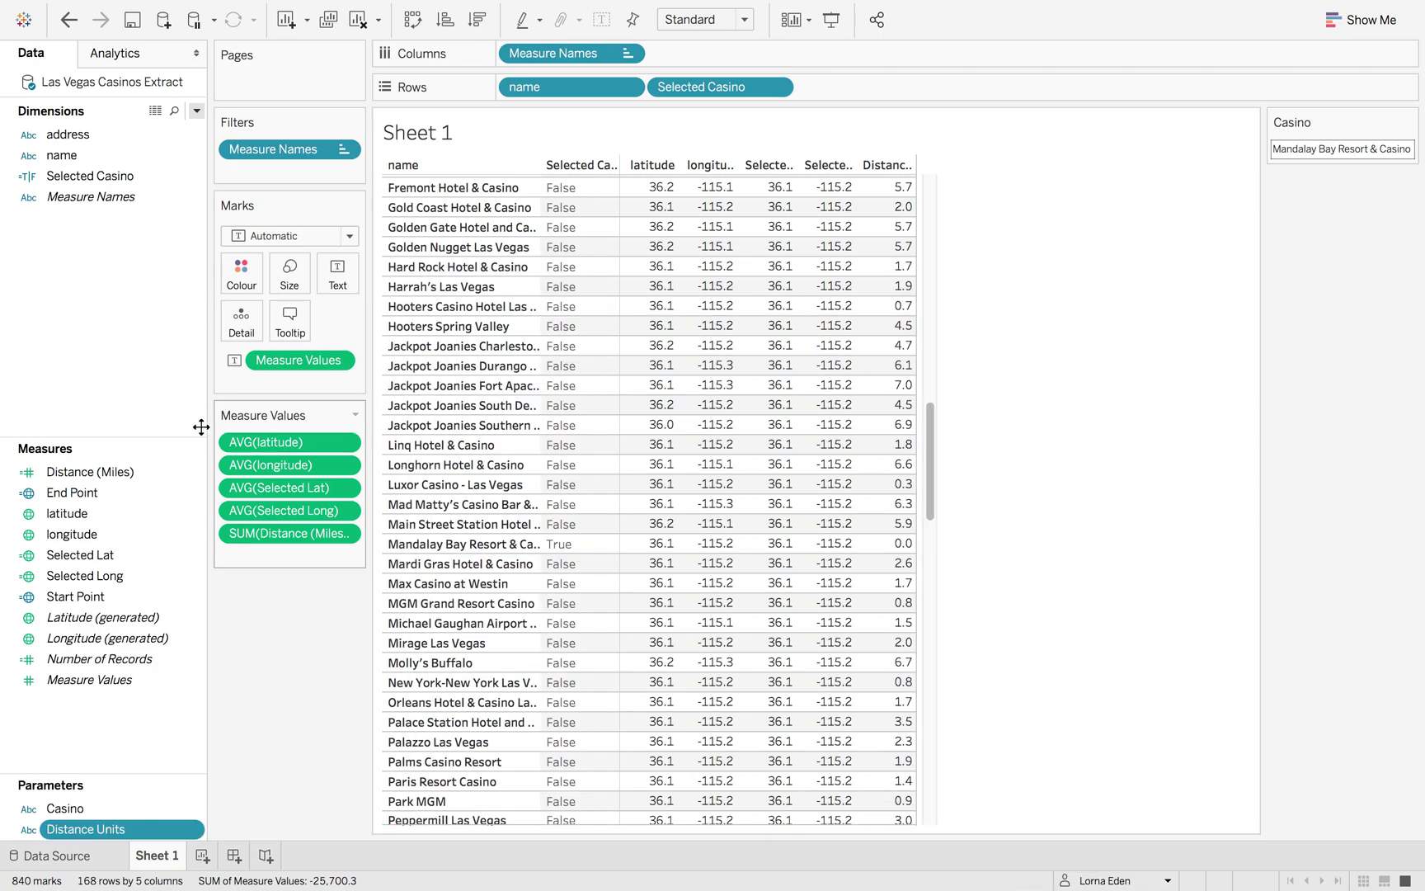
Edit the Distance (Miles) formula to use [Distance Units] instead of the fixed 'Mi' unit.
left_click(108, 471)
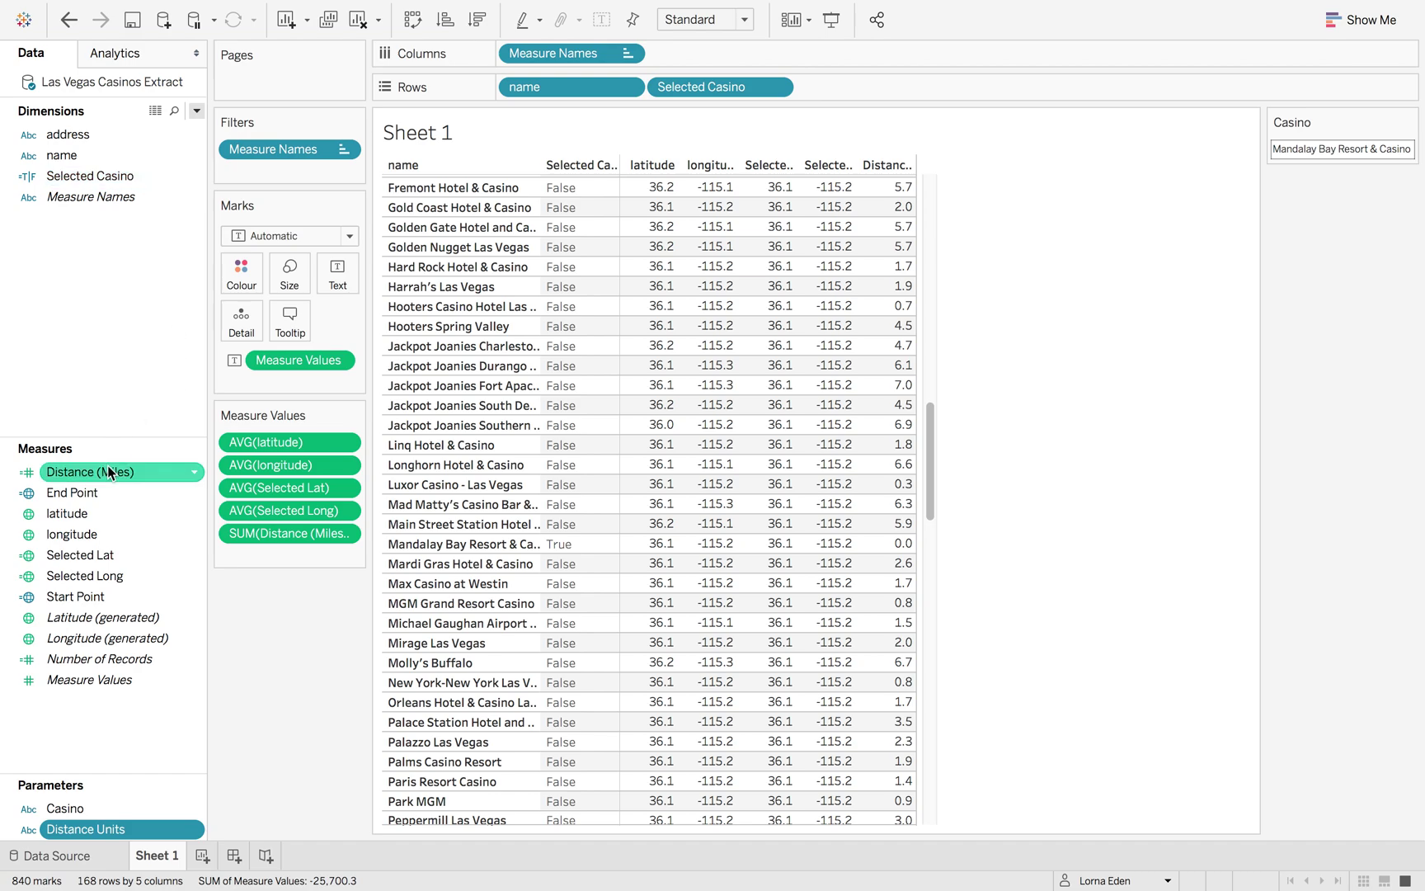
right_click(108, 472)
left_click(187, 141)
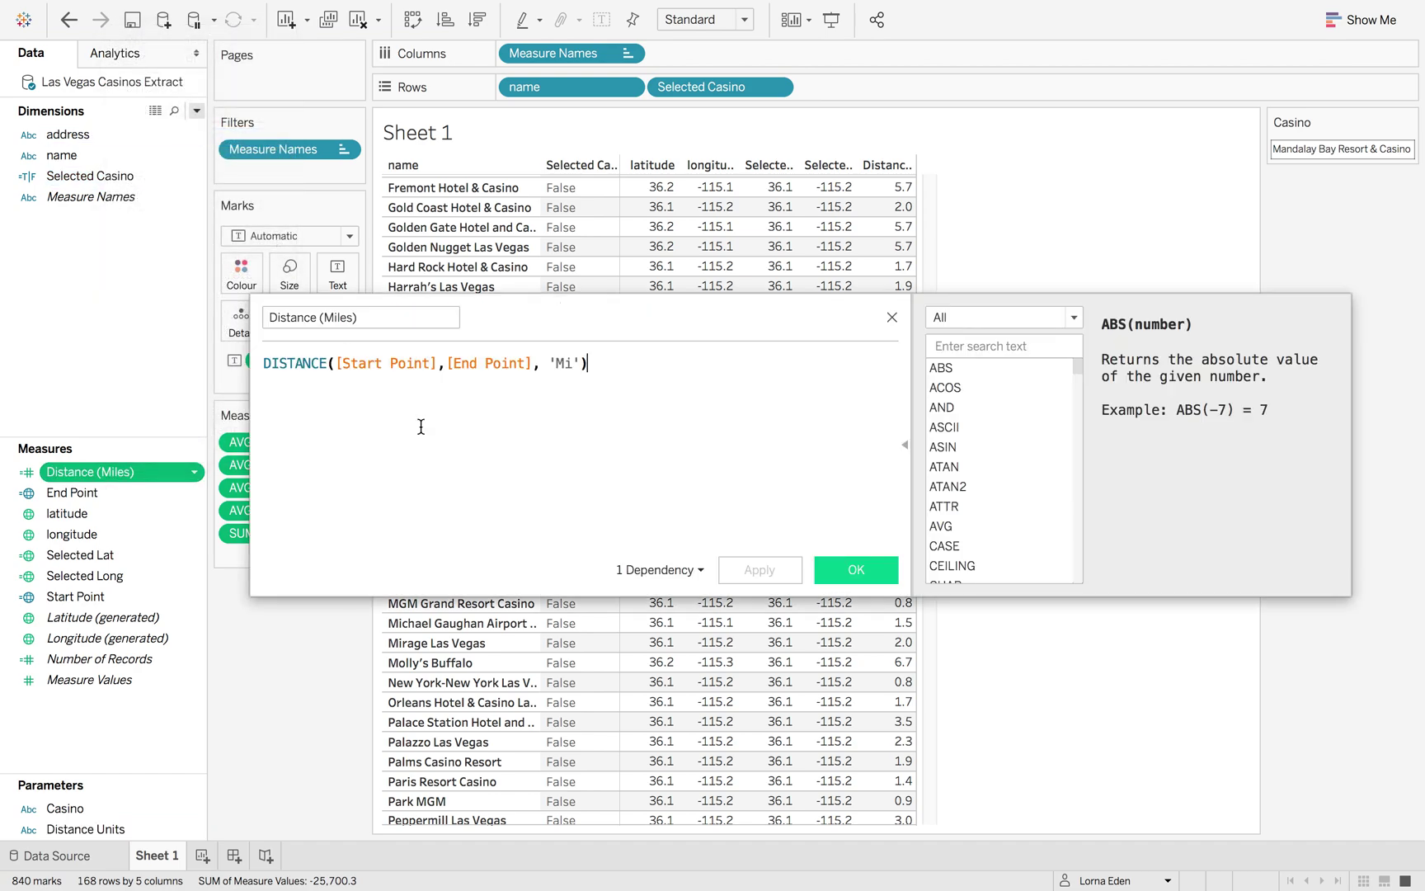
double_click(566, 364)
key("BackSpace")
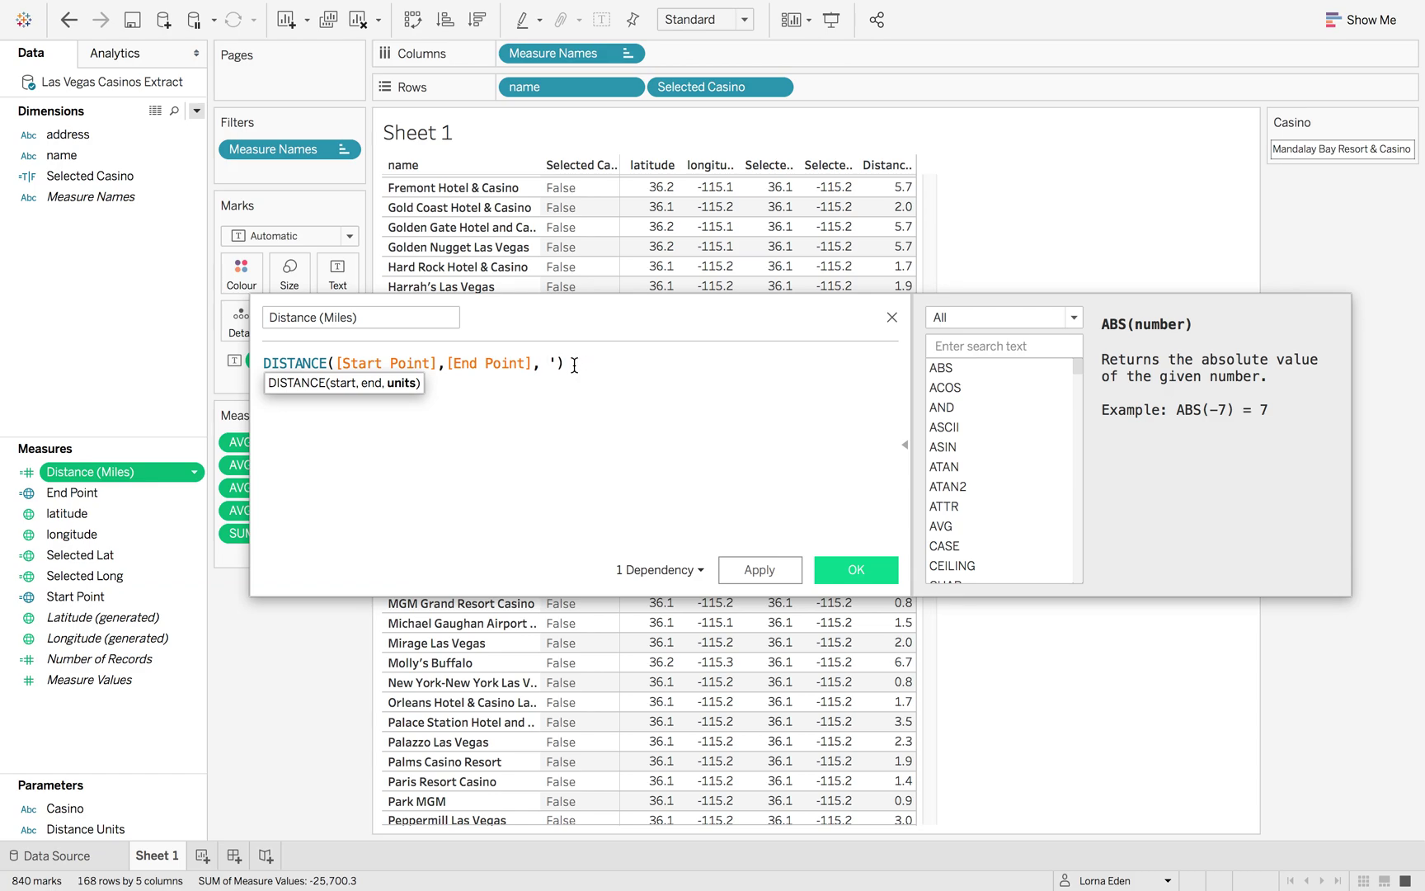
type("dist")
left_click(635, 403)
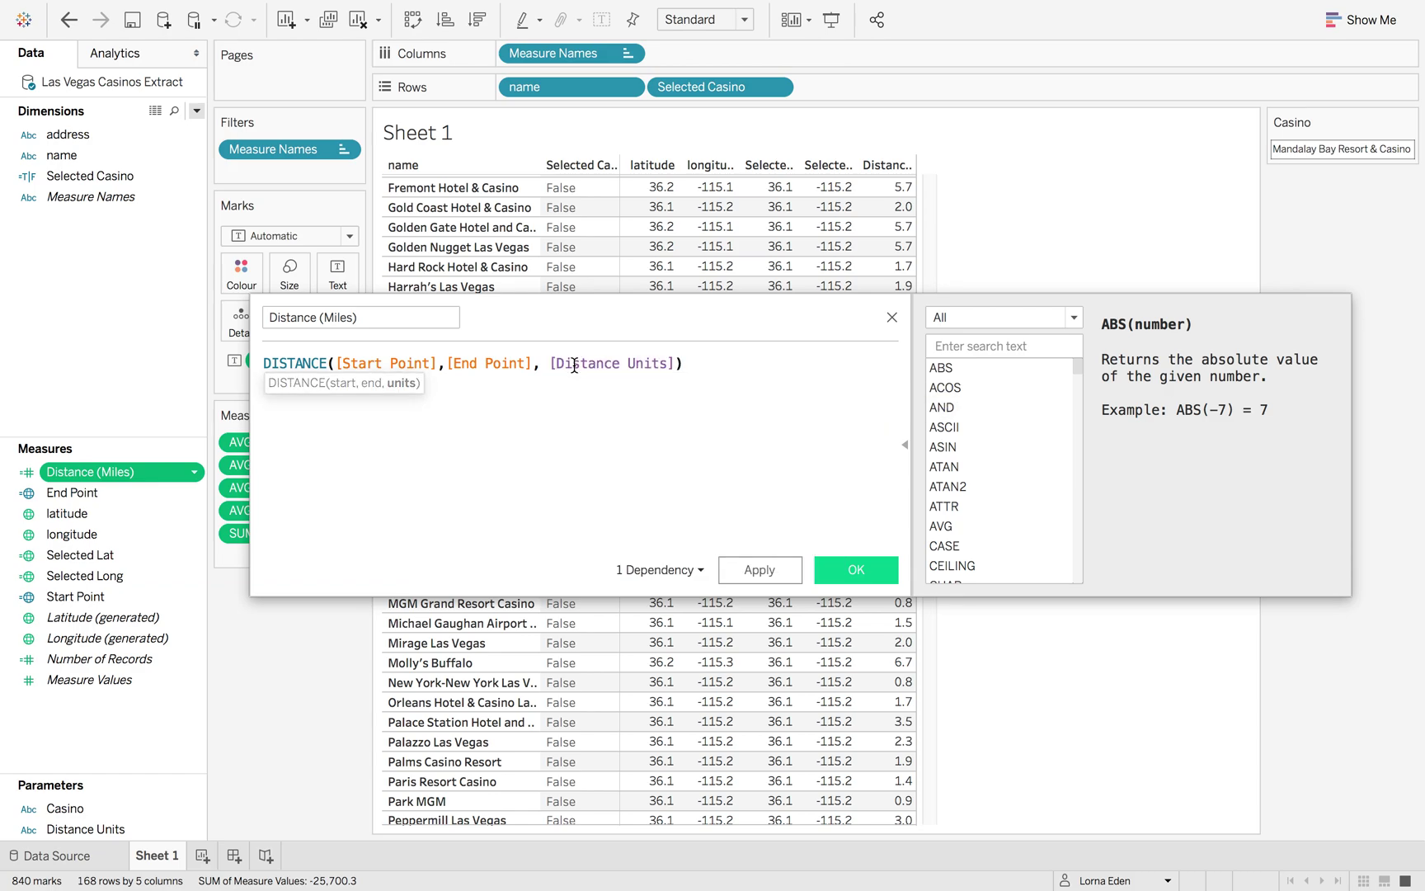
left_click(842, 566)
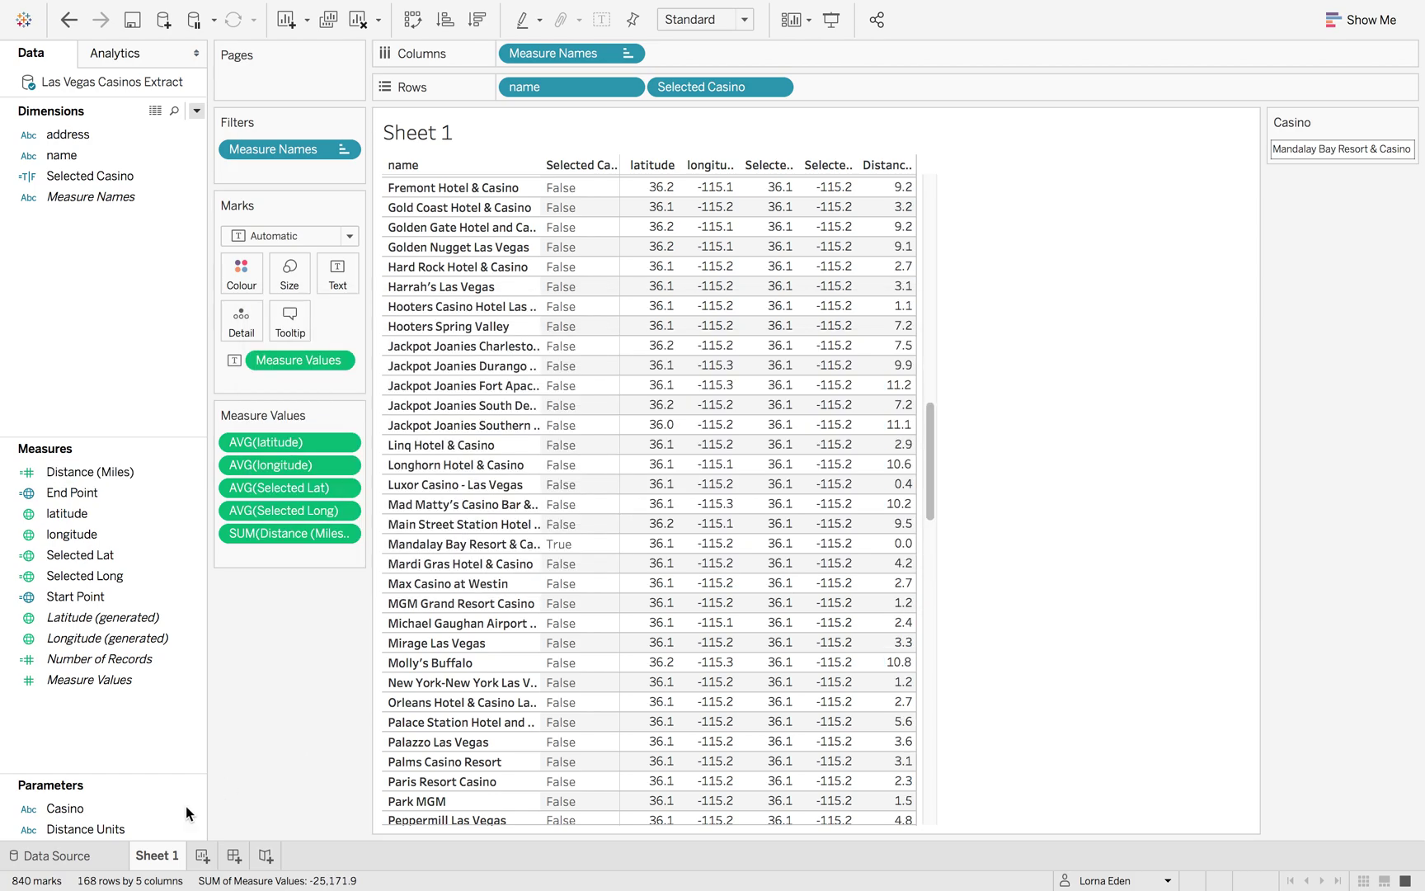
right_click(155, 824)
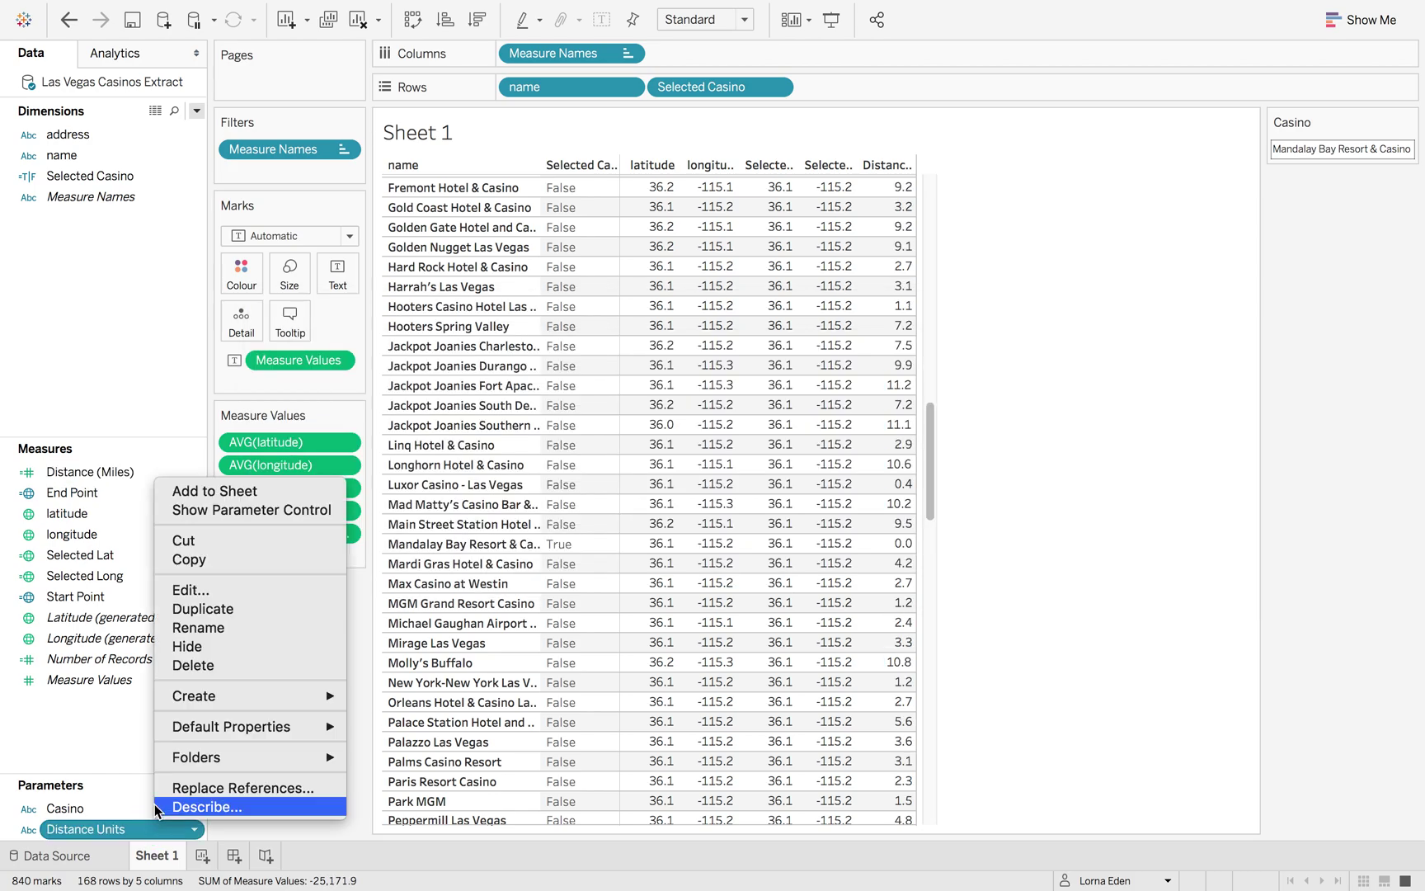
Show the Distance Units control and test switching to Miles, Metres and Feet.
left_click(280, 509)
left_click(1383, 212)
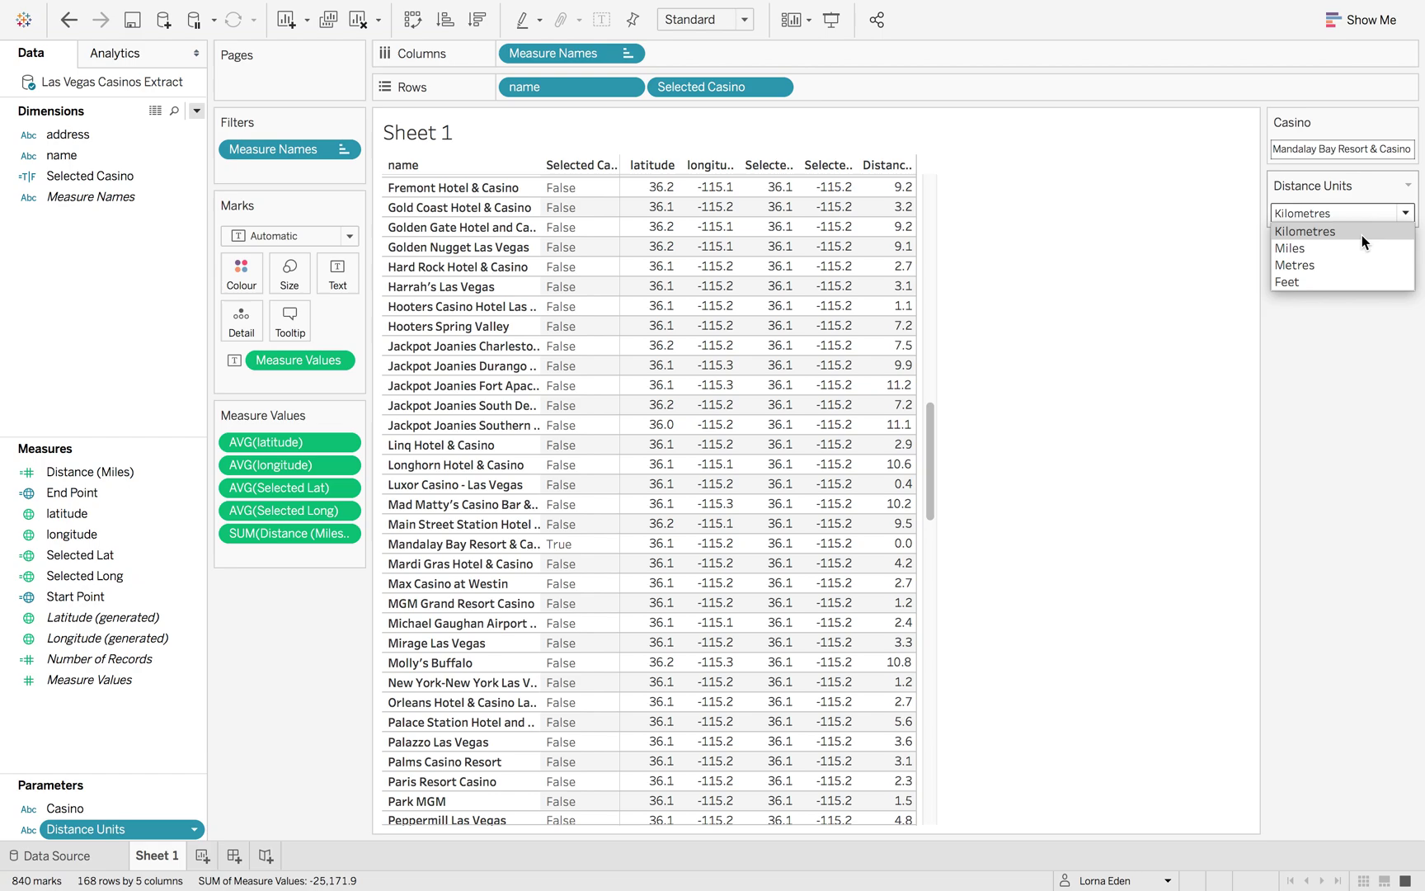
left_click(1355, 247)
left_click(1357, 208)
left_click(1337, 263)
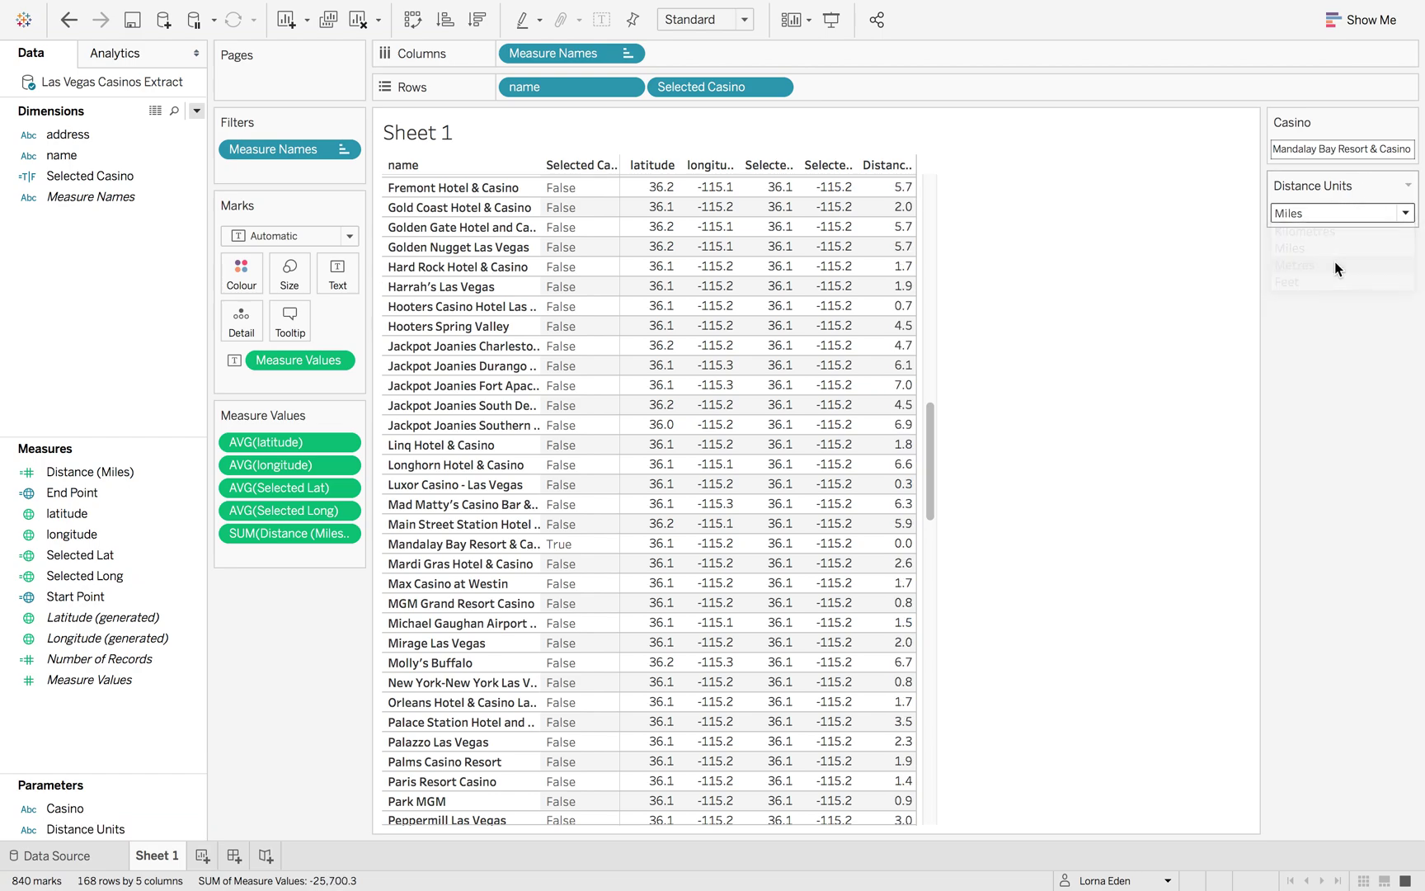
left_click(1342, 212)
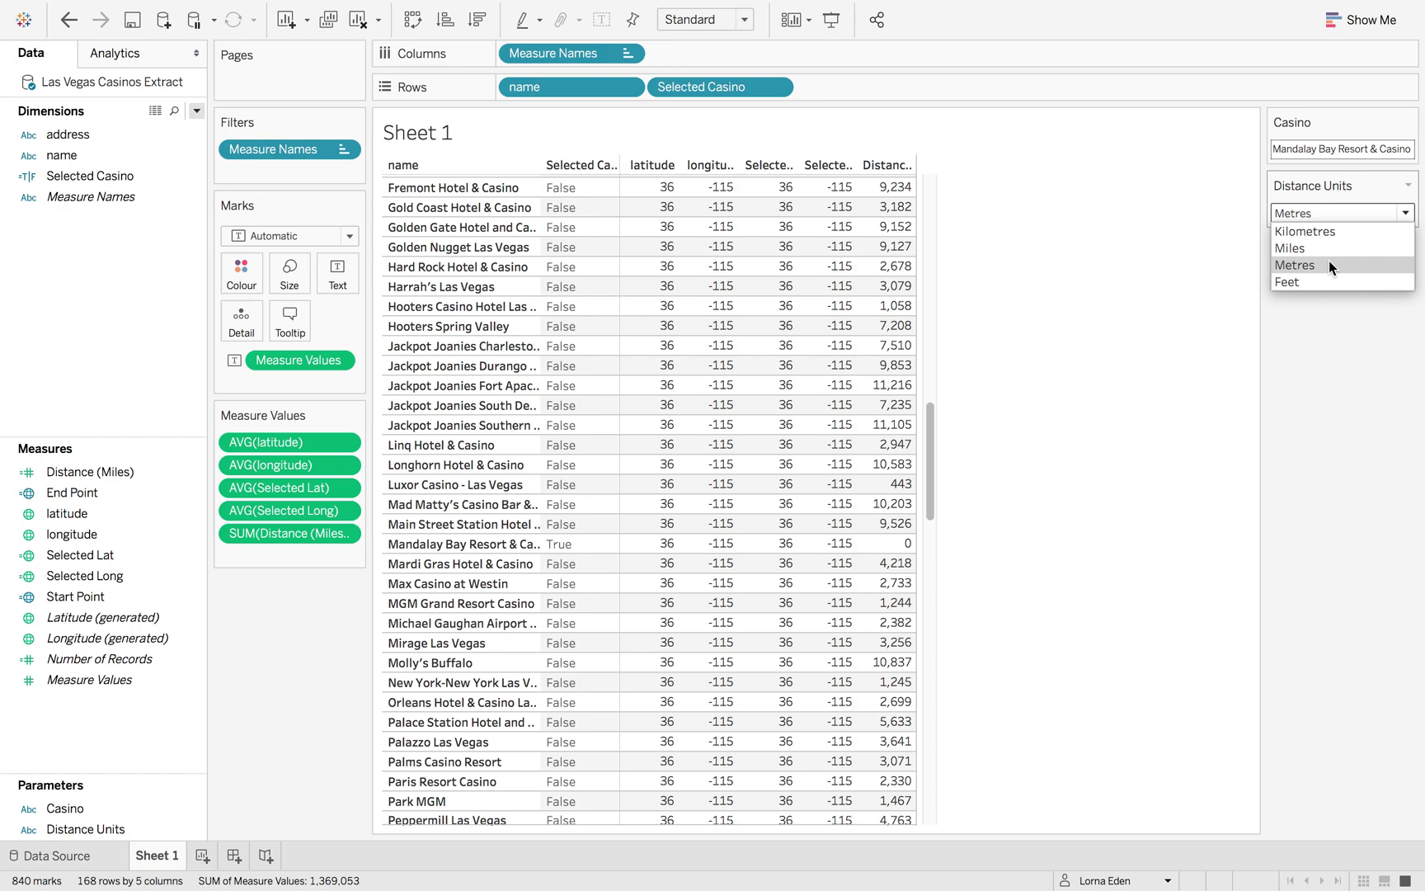
left_click(1328, 283)
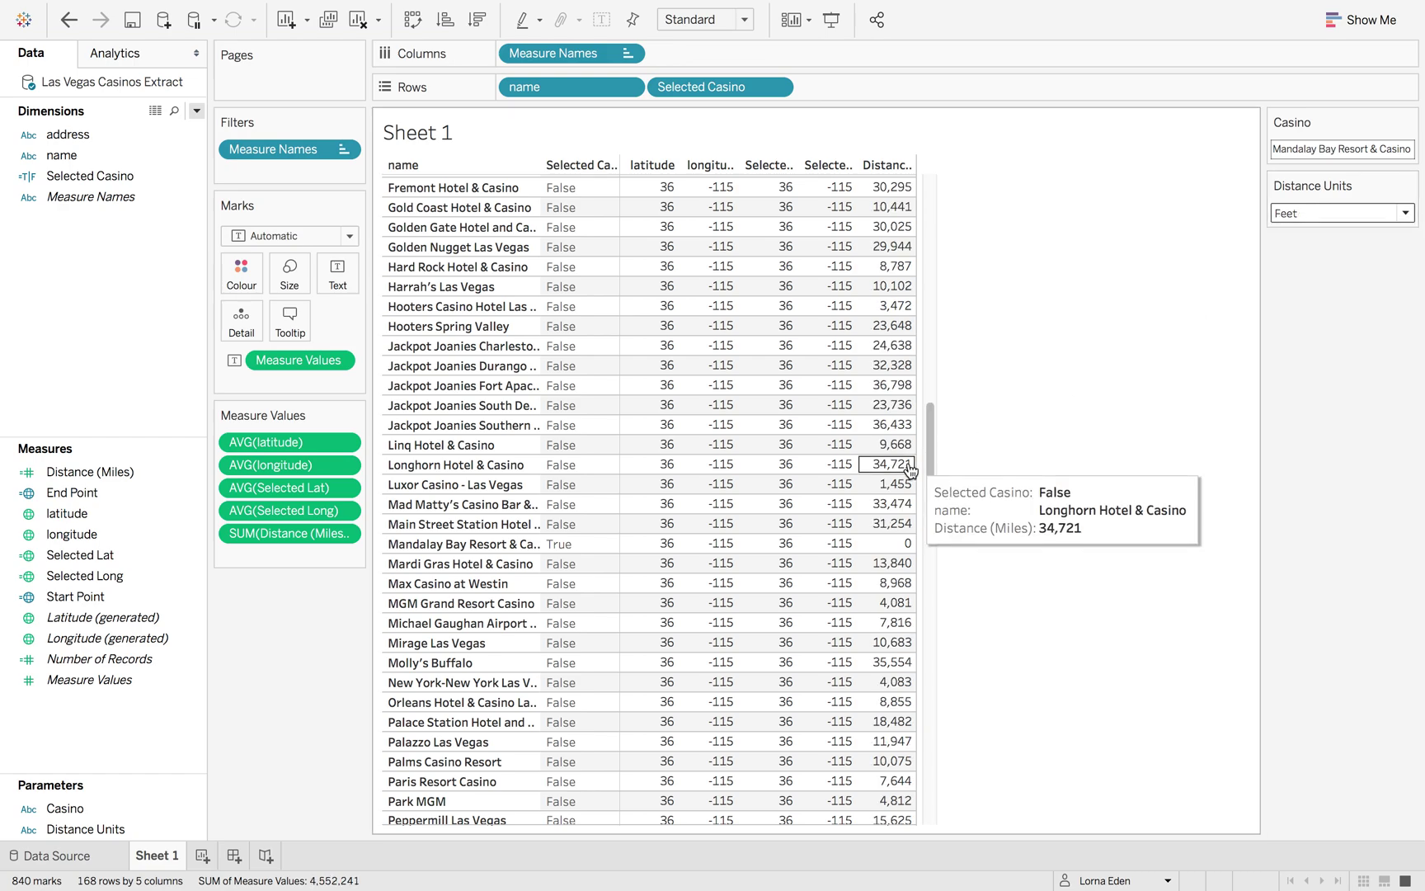
Set Distance (Miles) default number format to custom with 1 decimal, then choose Metres.
right_click(108, 473)
mouse_move(255, 351)
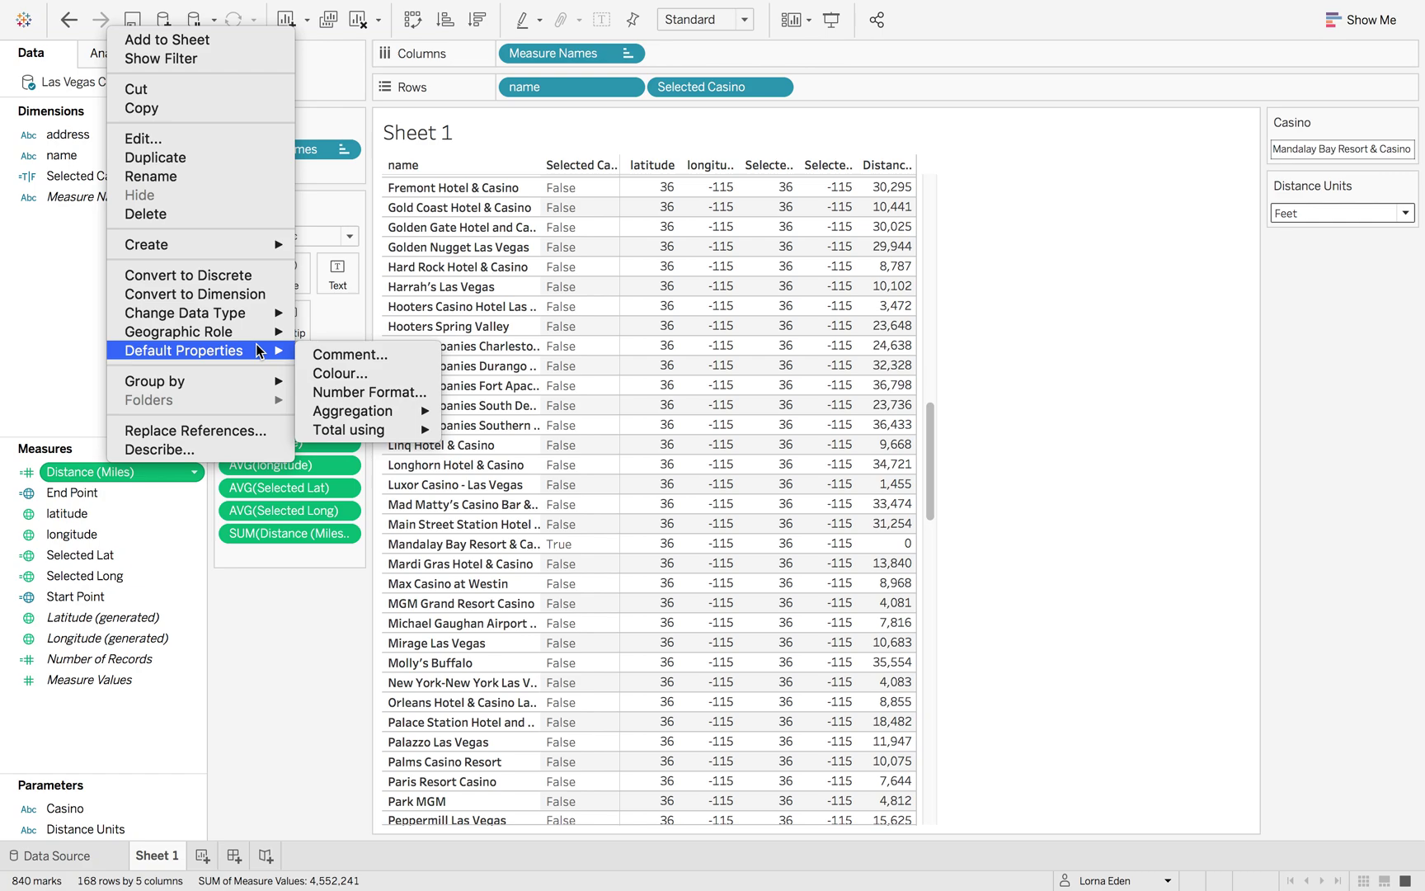
left_click(362, 392)
left_click(608, 356)
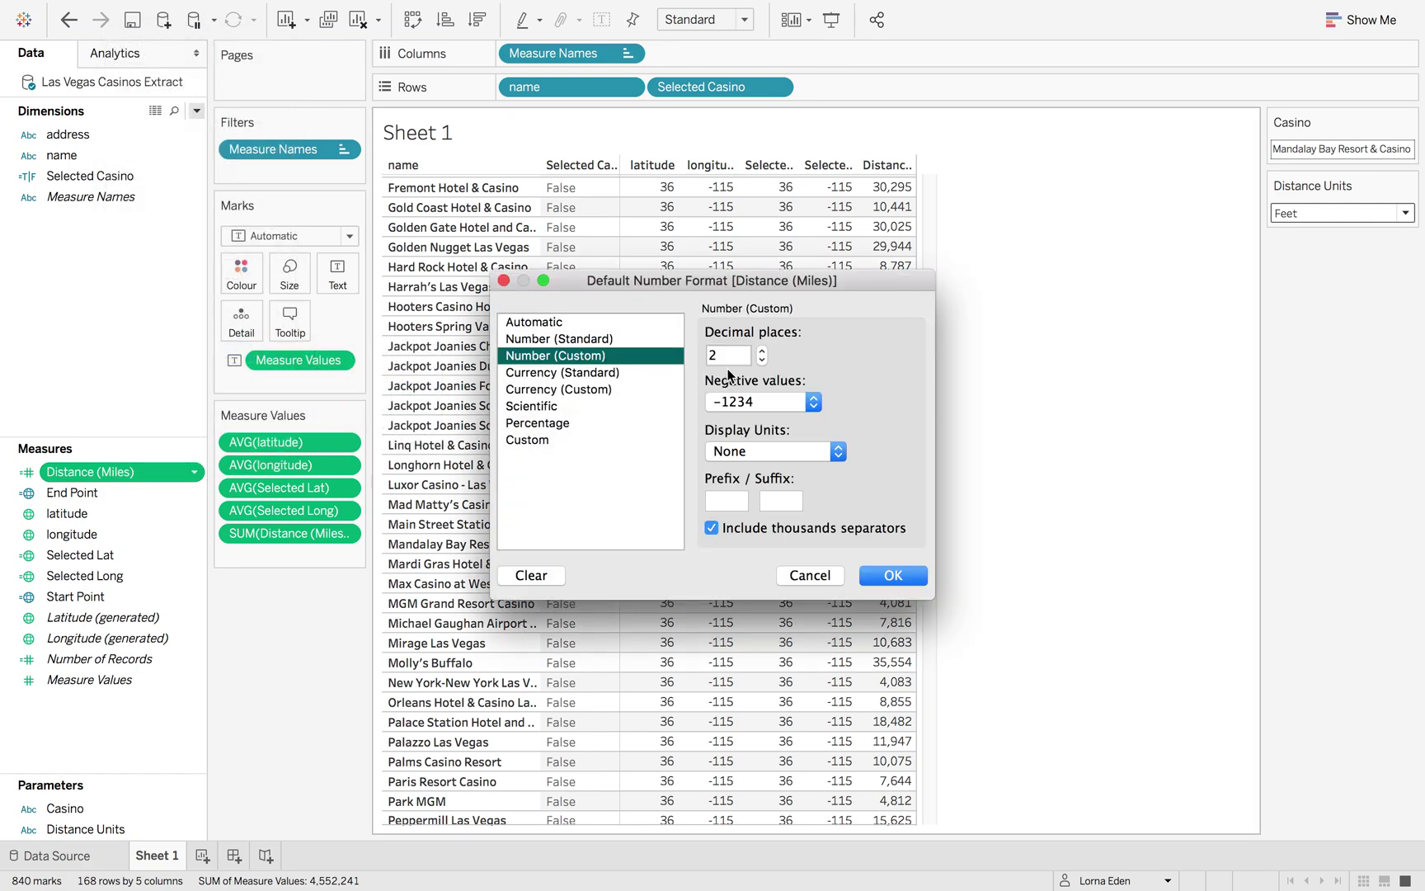
left_click(762, 360)
left_click(867, 569)
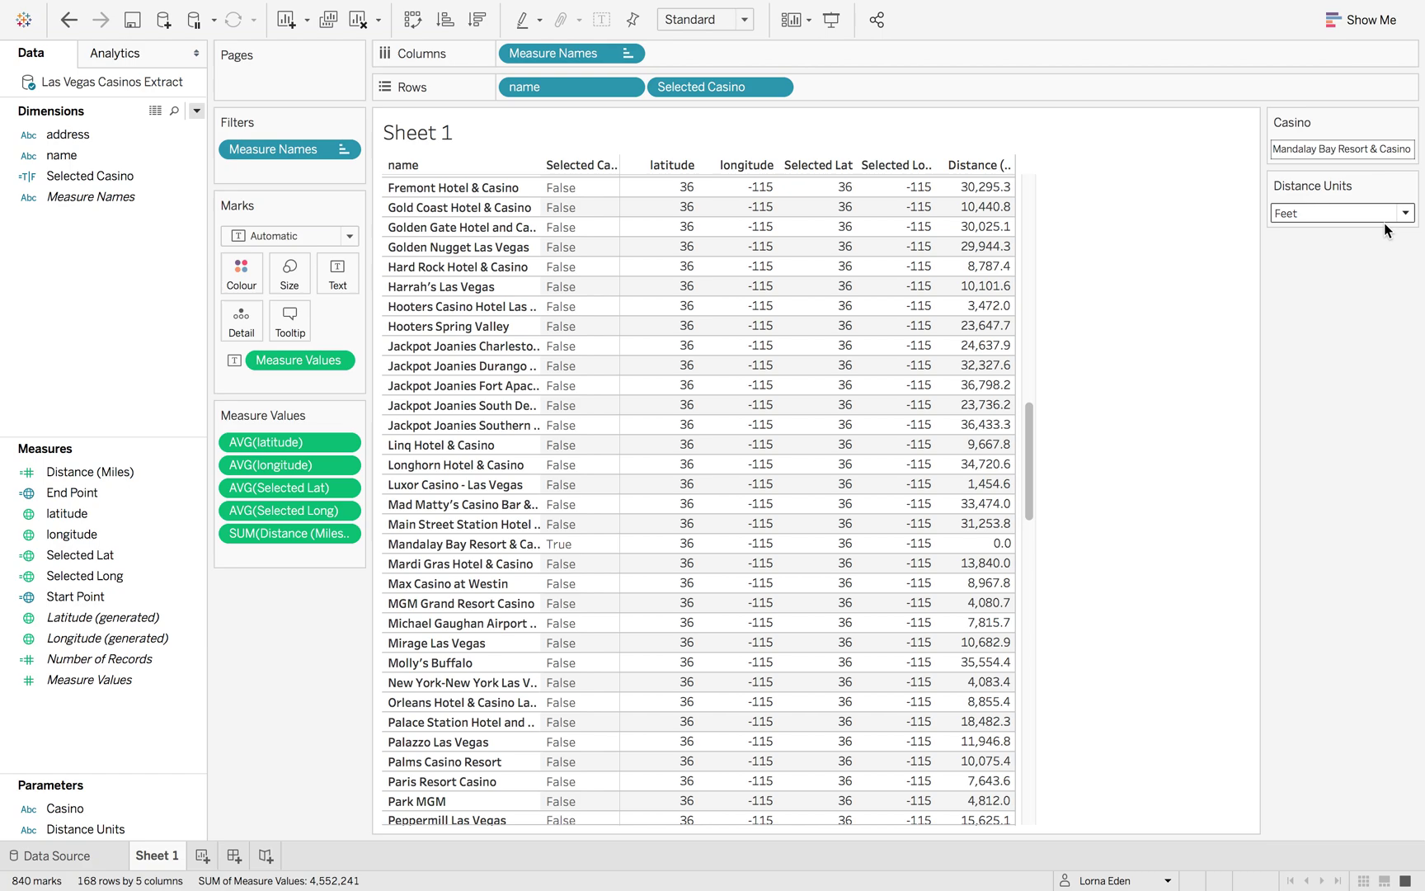
left_click(1378, 212)
left_click(1354, 265)
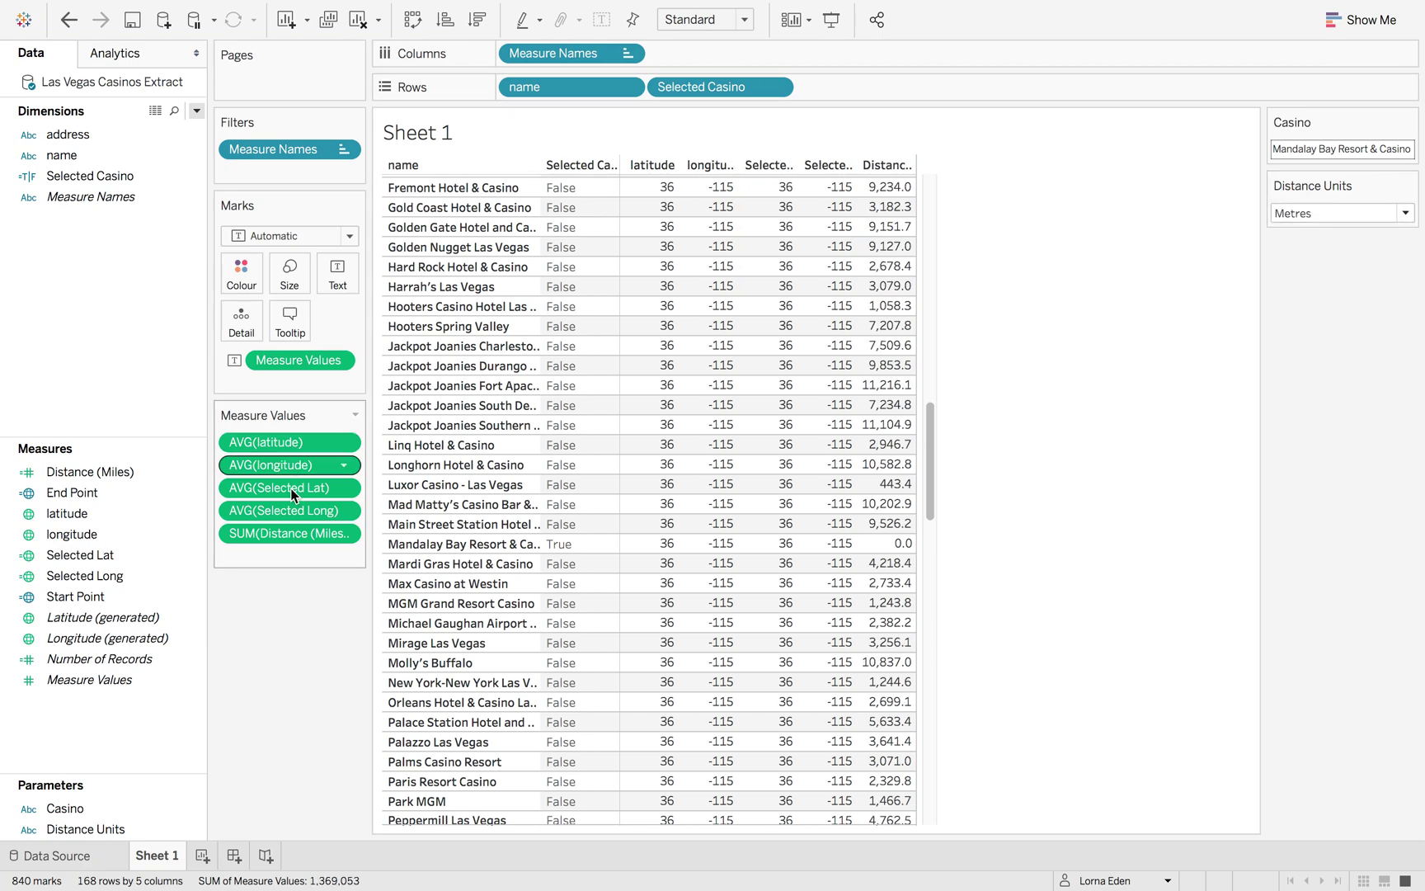
Put SUM(Distance) on Columns and remove Measure Values and the Measure Names filter.
left_click_drag(289, 533, 823, 60)
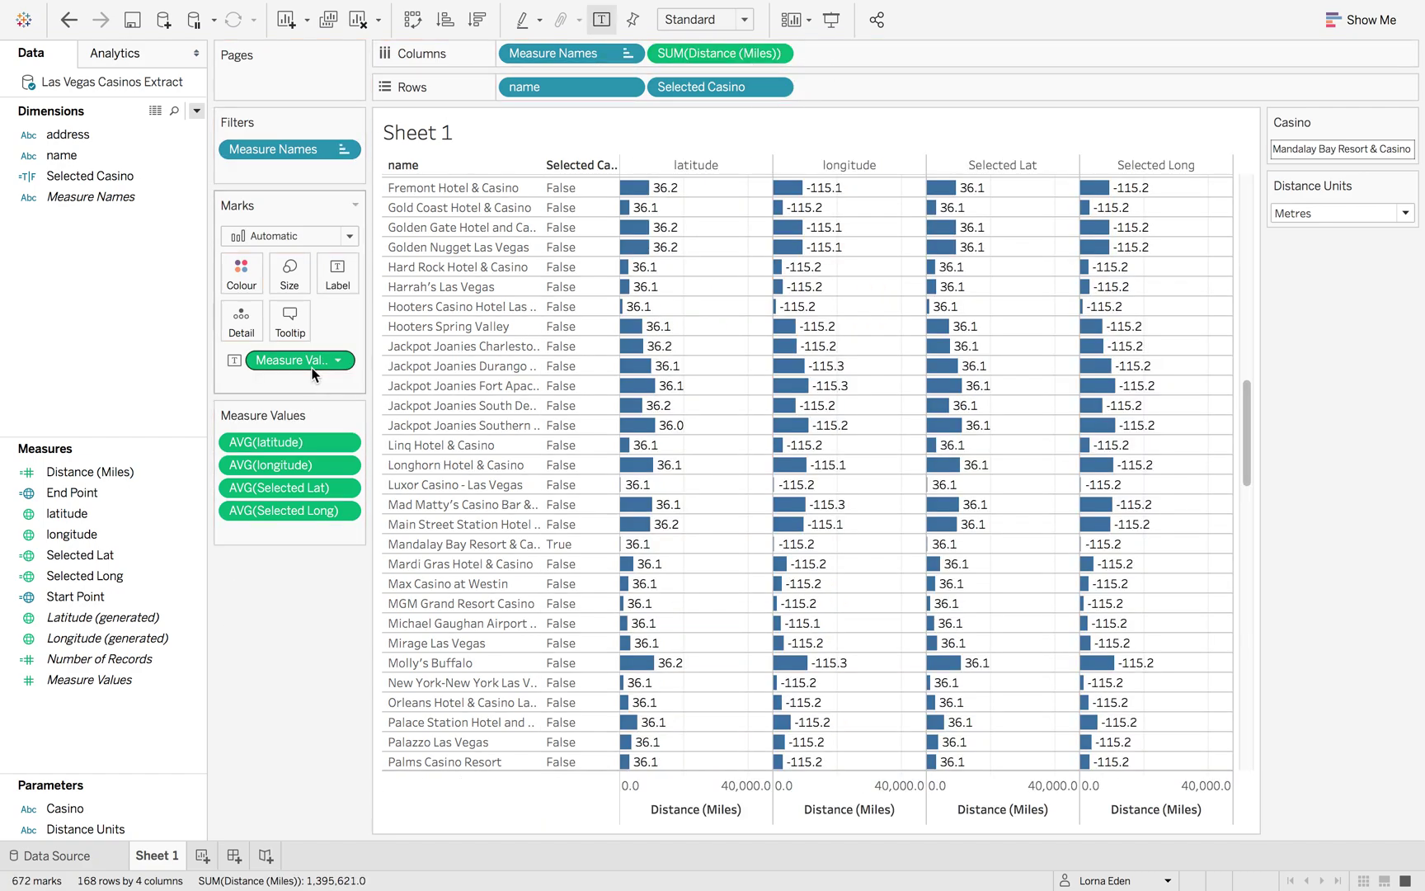
left_click_drag(311, 373, 123, 408)
left_click_drag(286, 148, 4, 429)
left_click_drag(542, 60, 572, 56)
Show mark labels on the bars, sort casinos nearest first, and switch units to Miles.
scroll(868, 281, "up", 15)
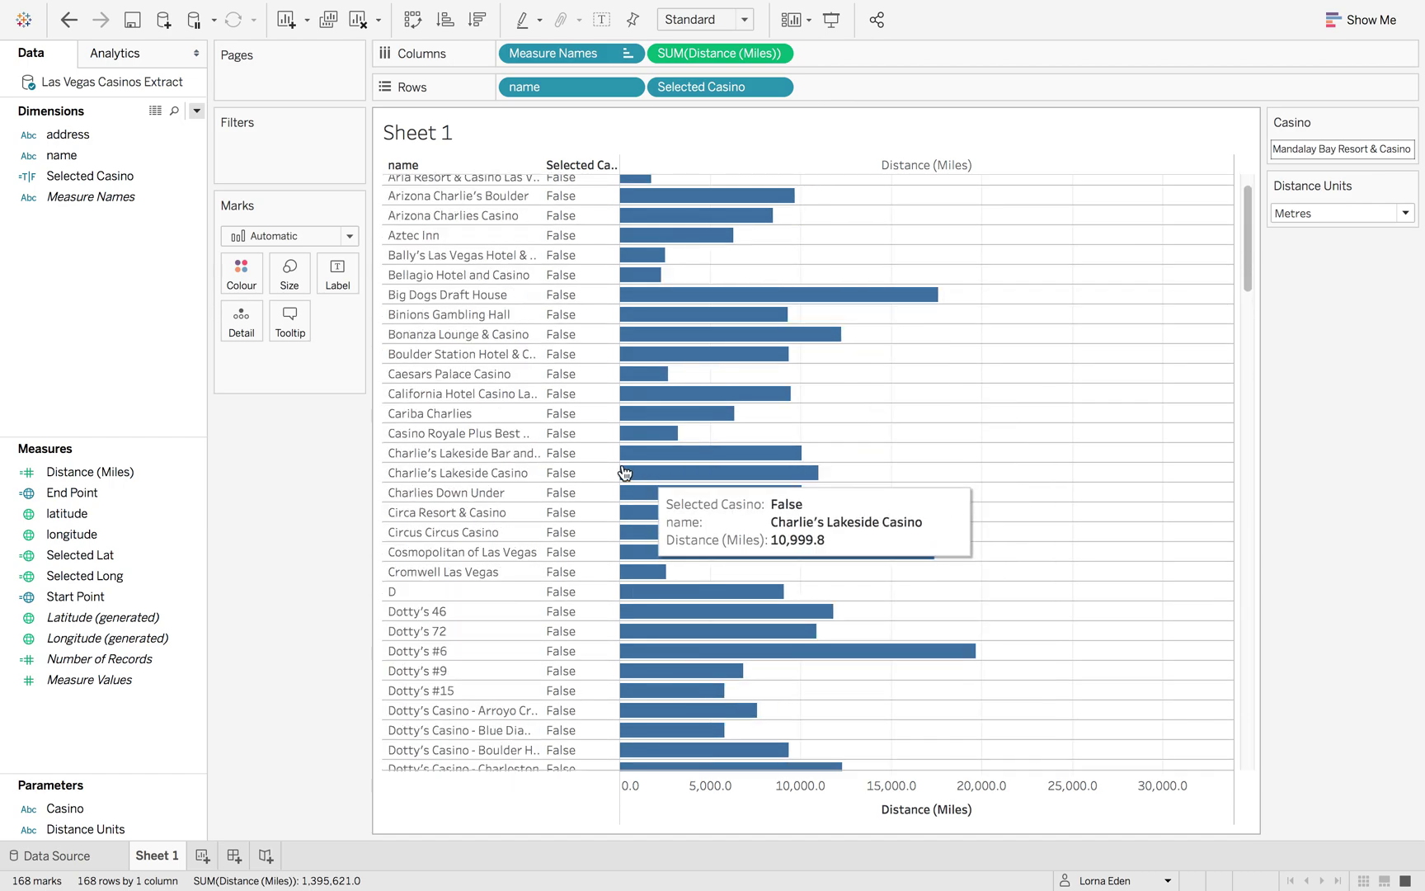
left_click(328, 282)
left_click(385, 319)
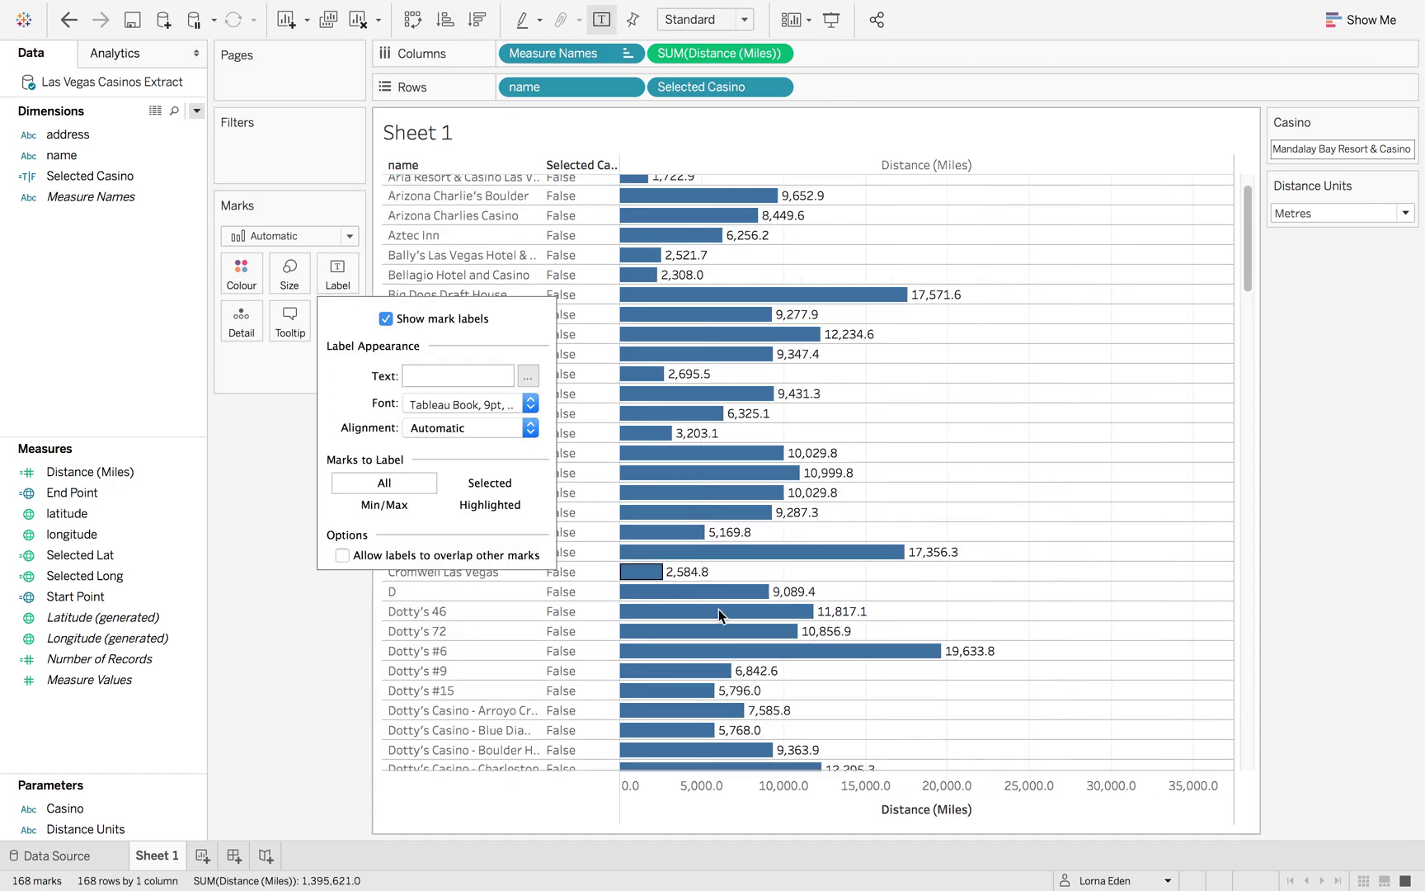
left_click(983, 810)
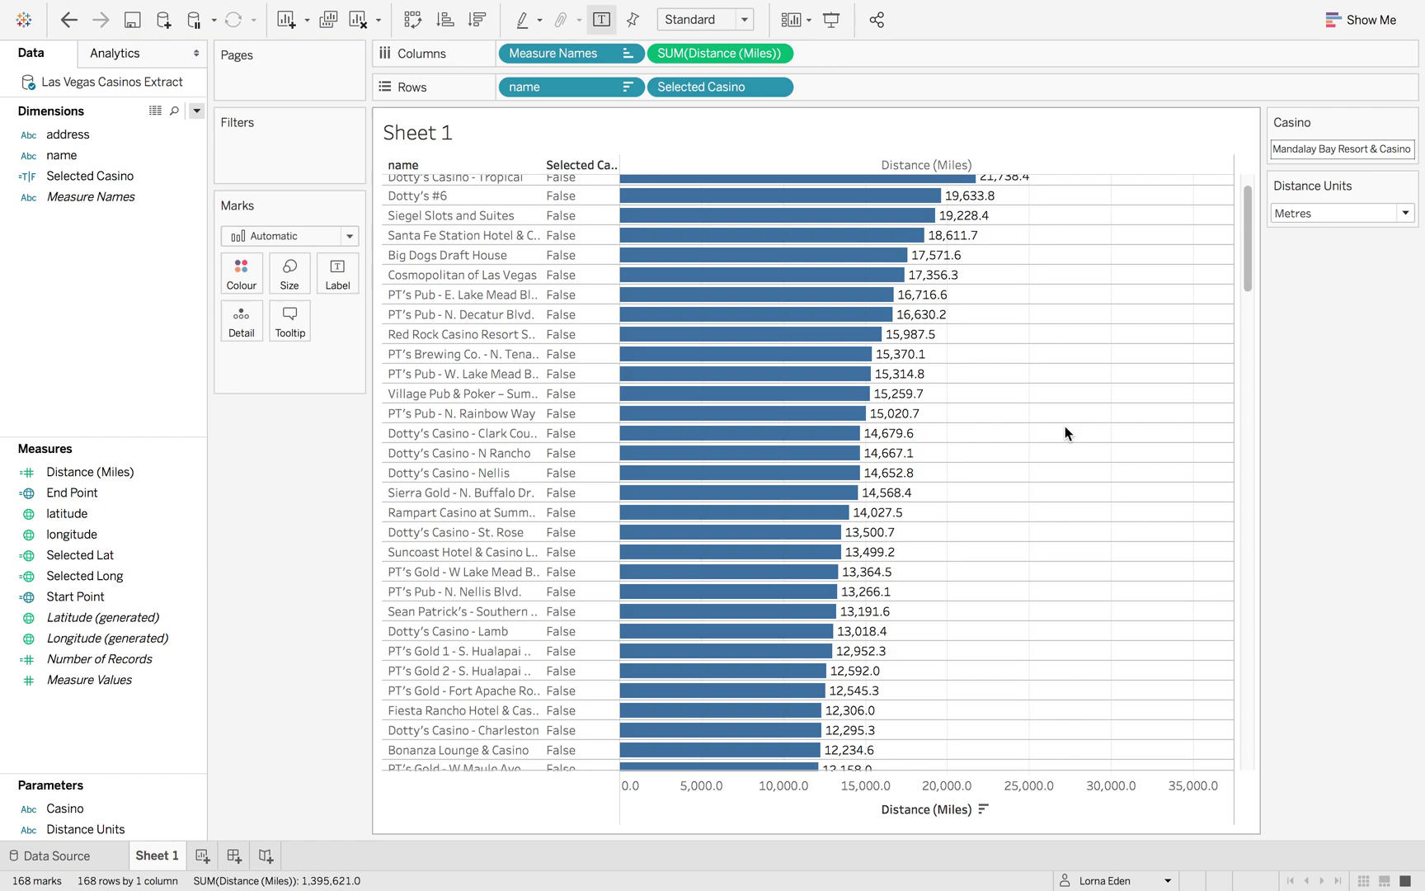
scroll(1065, 425, "up", 2)
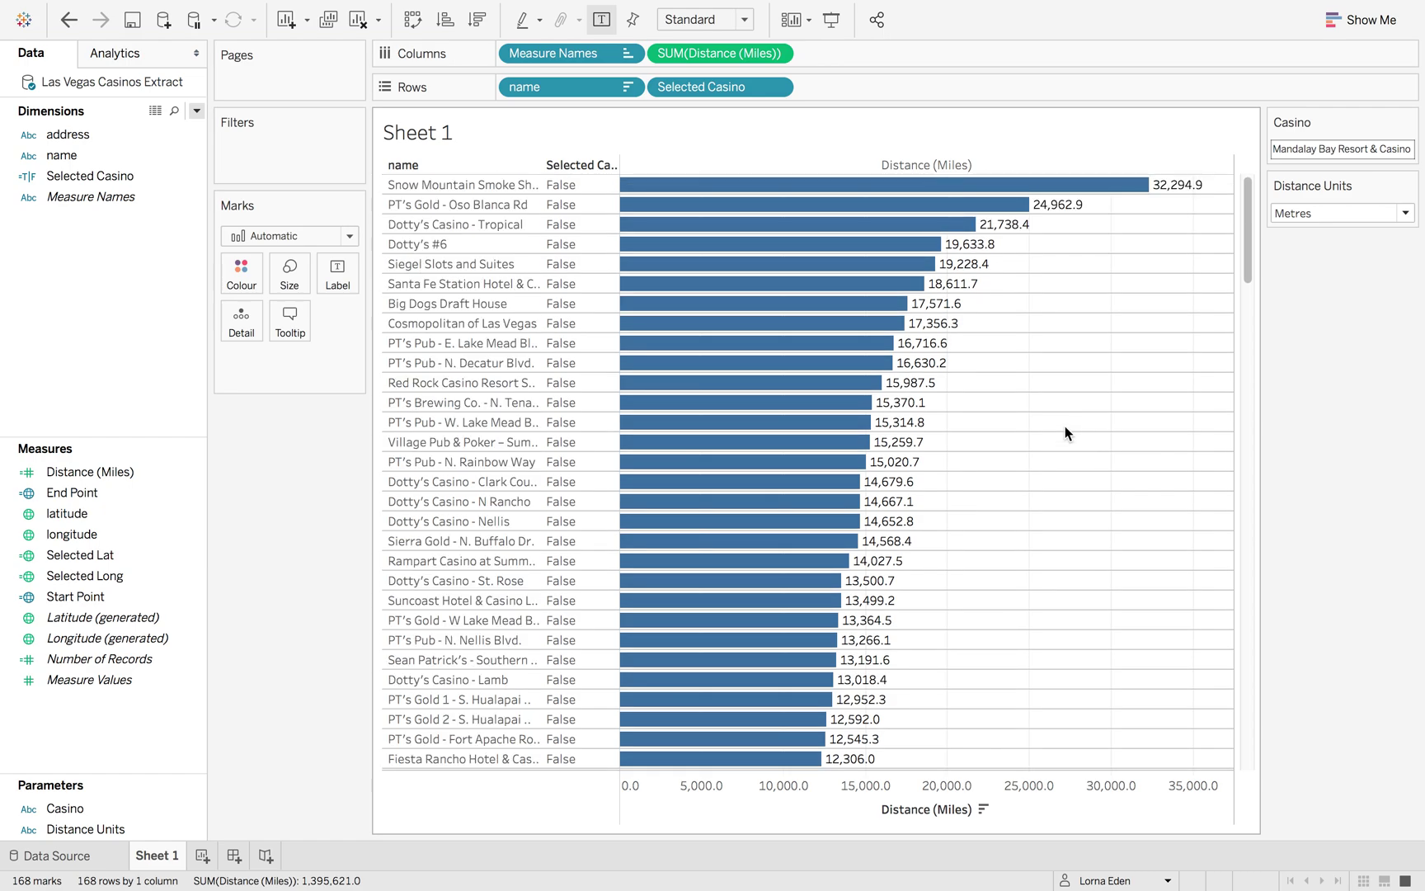
left_click(982, 808)
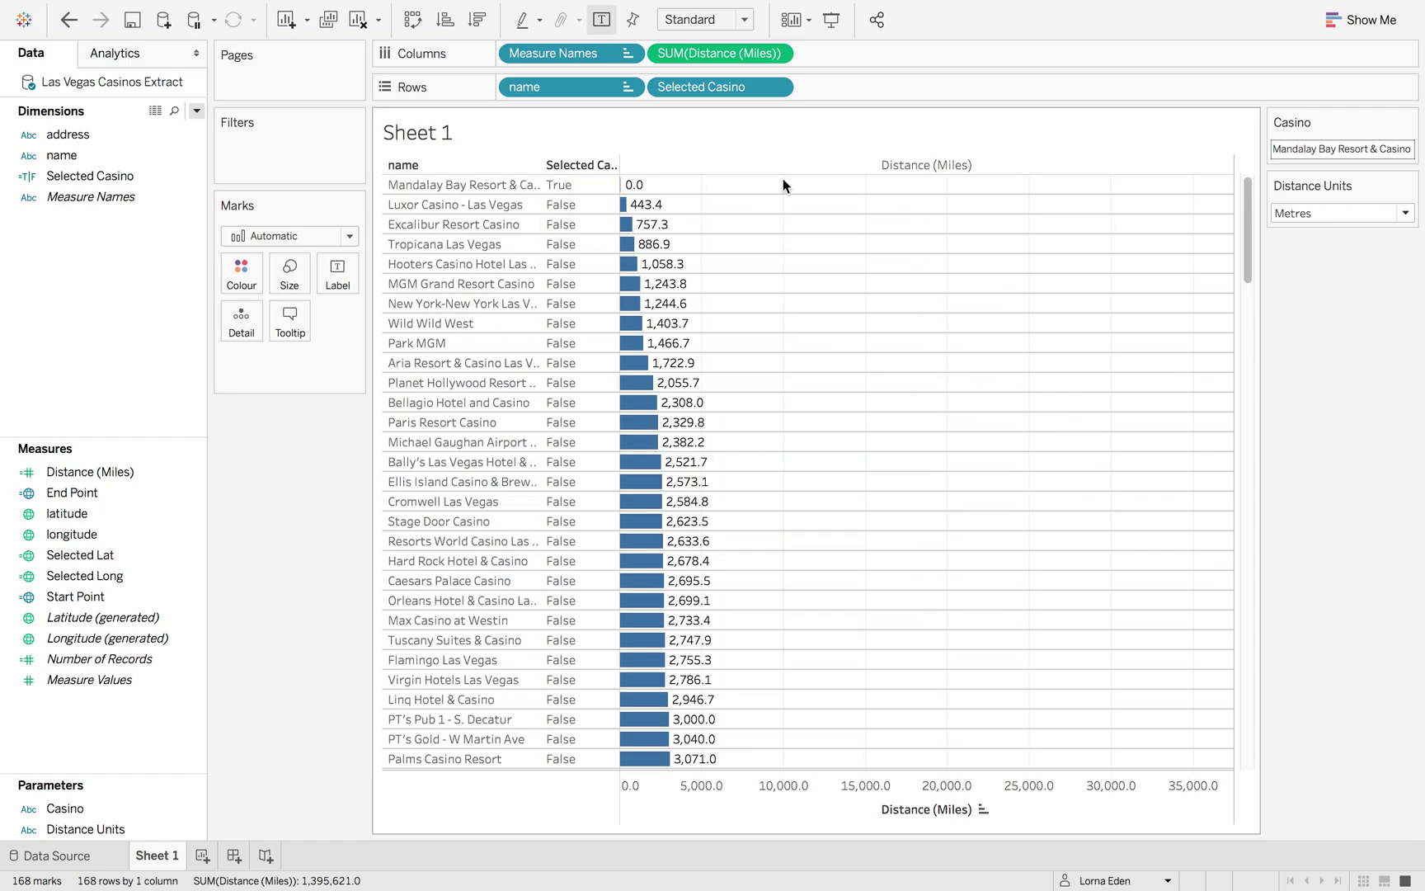
left_click(1343, 221)
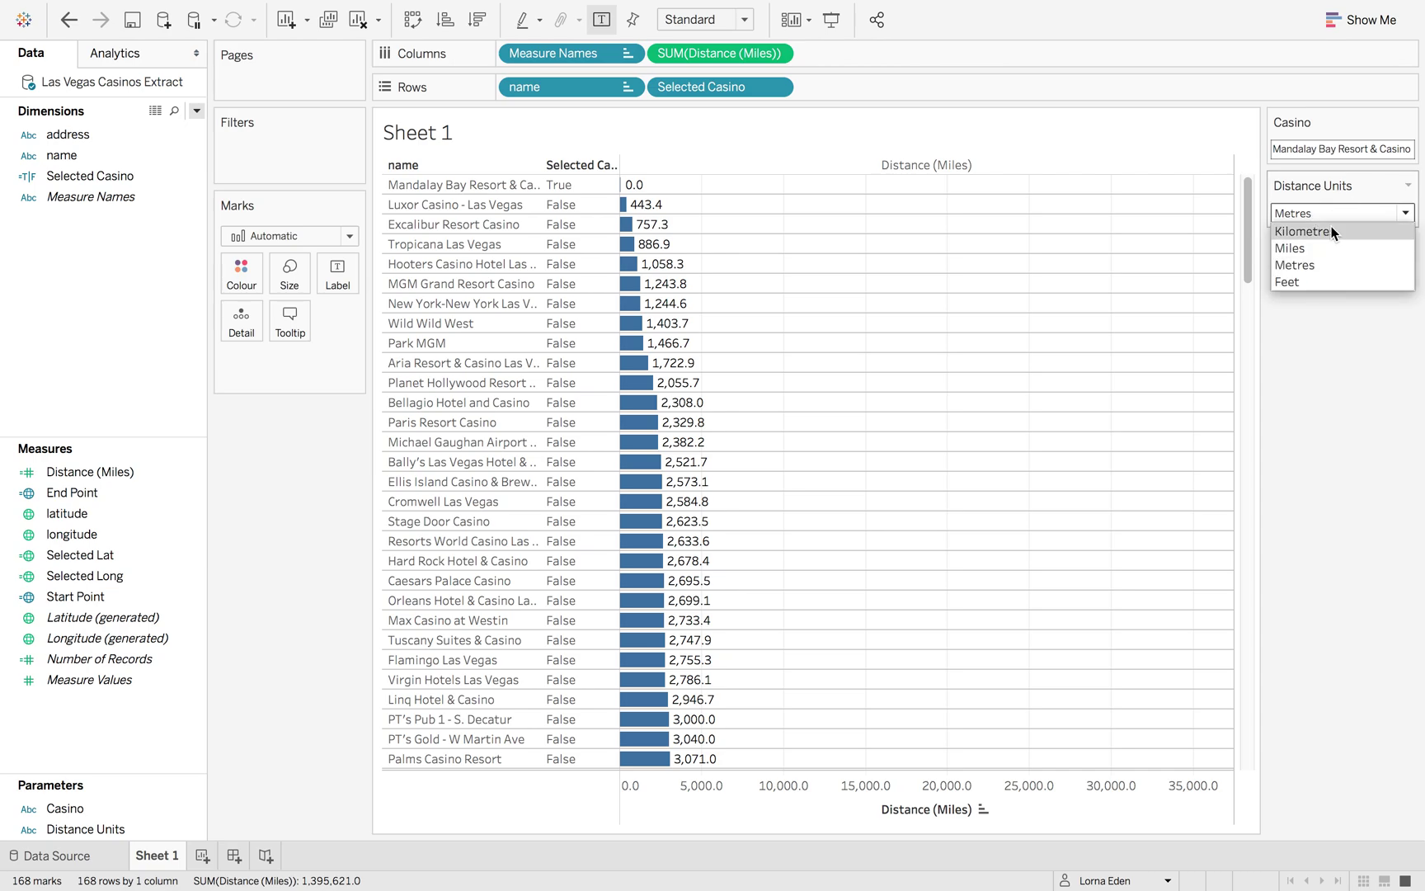
left_click(1327, 244)
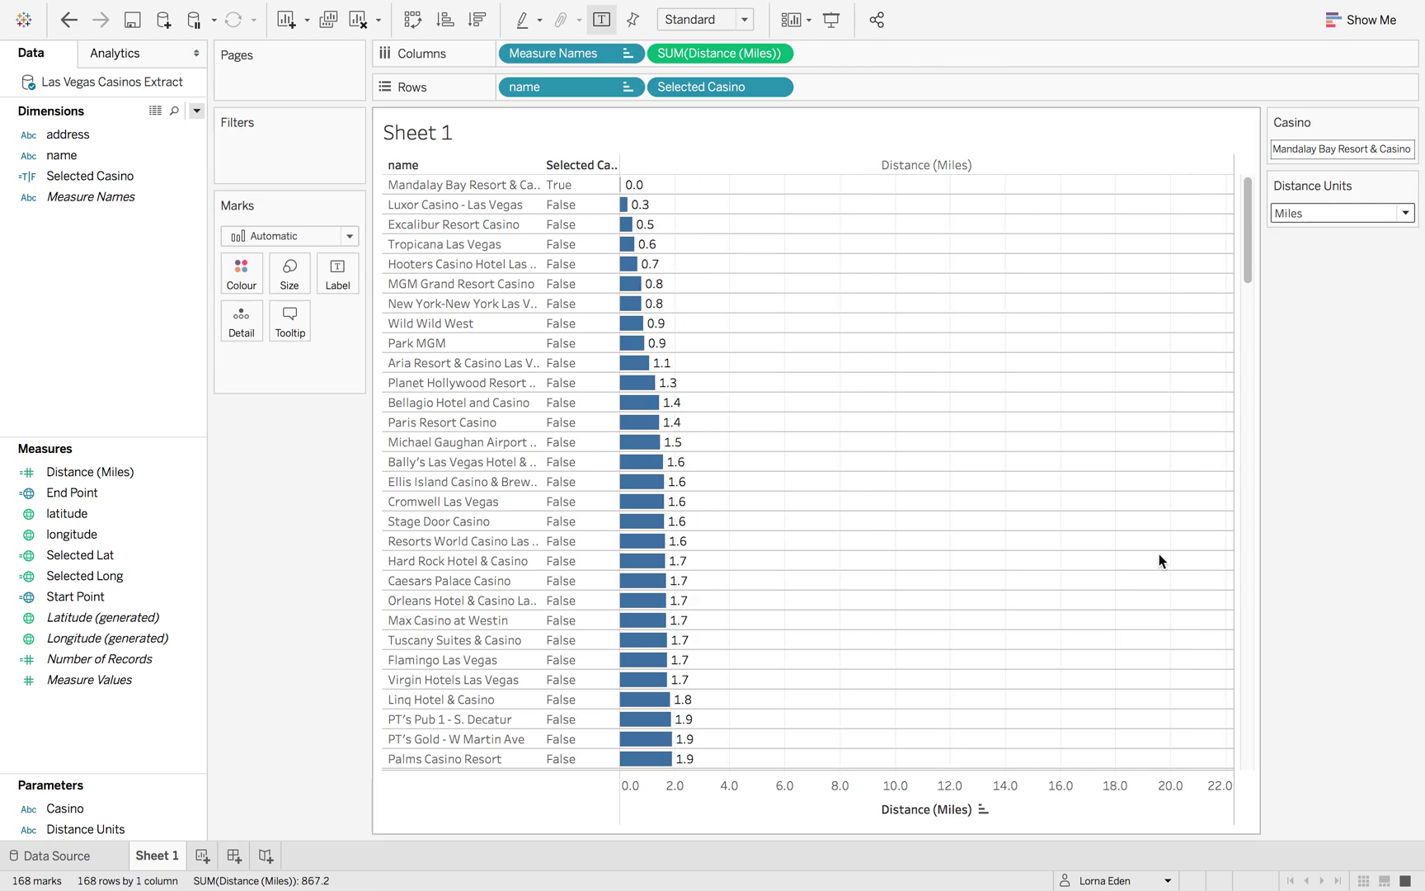